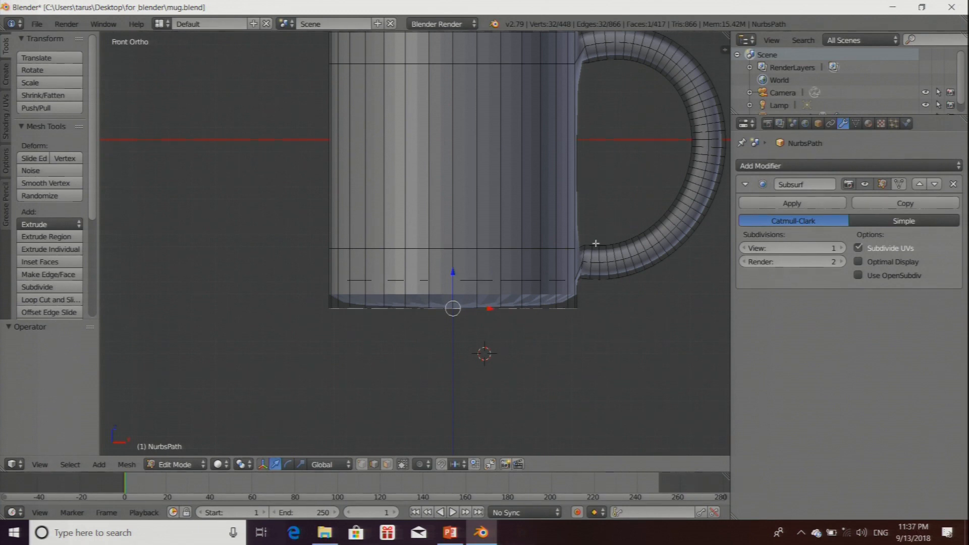
Step: Show the mug in wireframe and inset its selected bottom face by a thickness of about 0.053
right_click(550, 302, "alt")
scroll(551, 303, "up", 1)
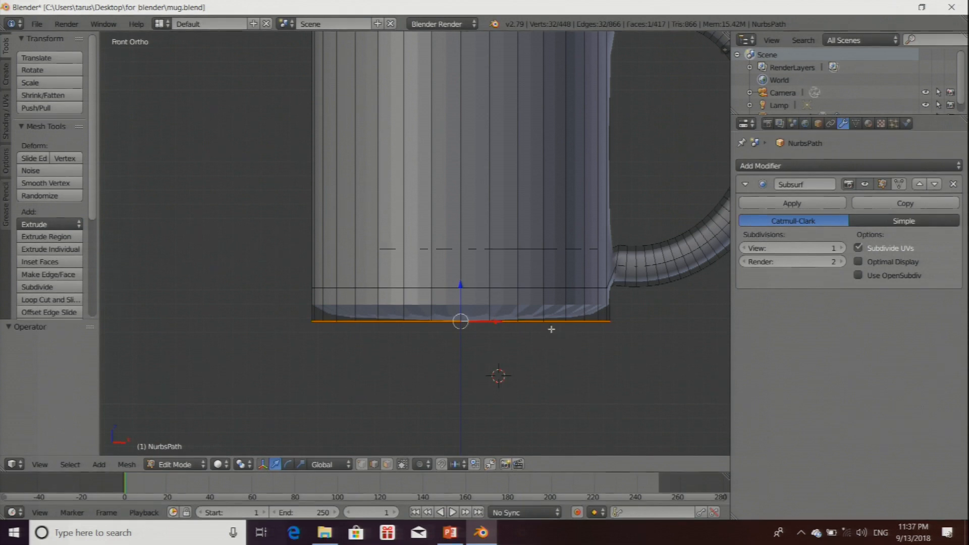
scroll(517, 348, "up", 1)
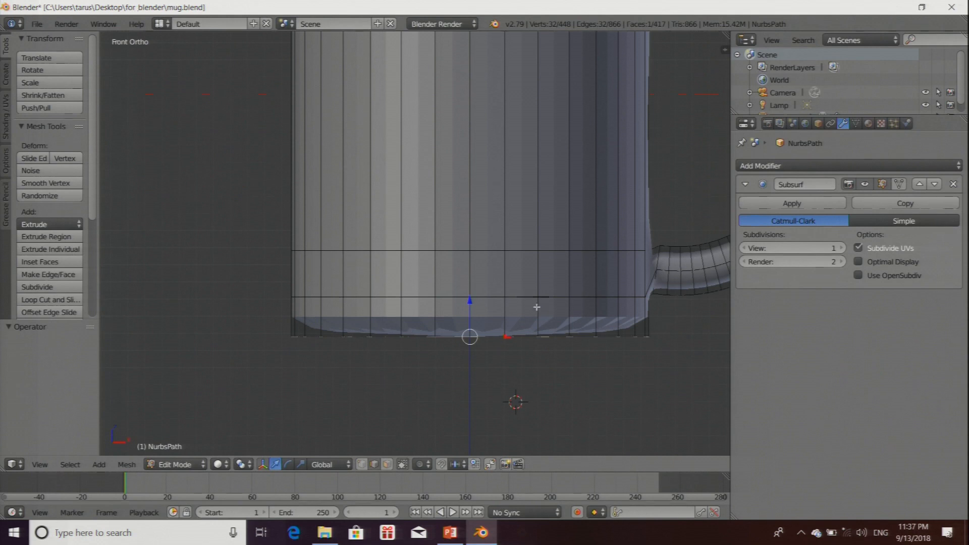
scroll(509, 312, "up", 1)
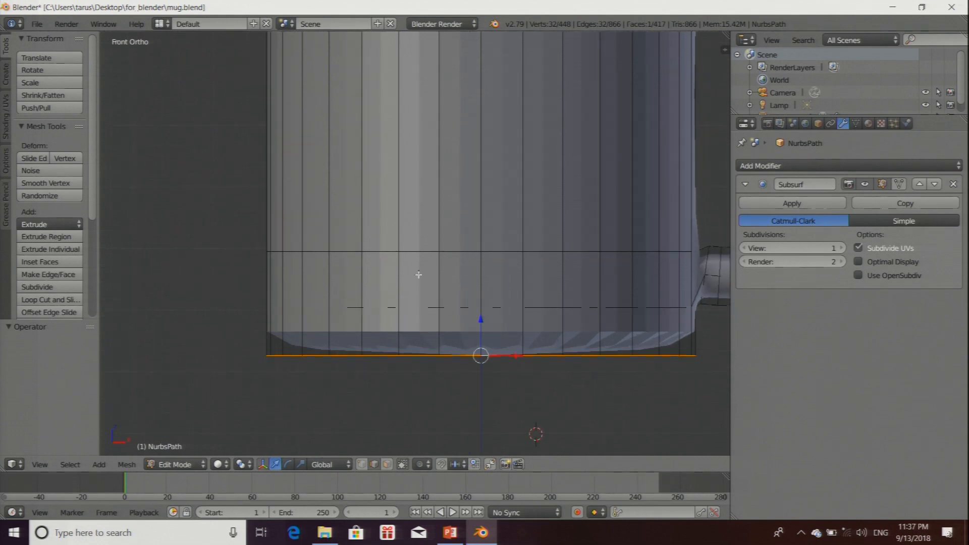
key("z")
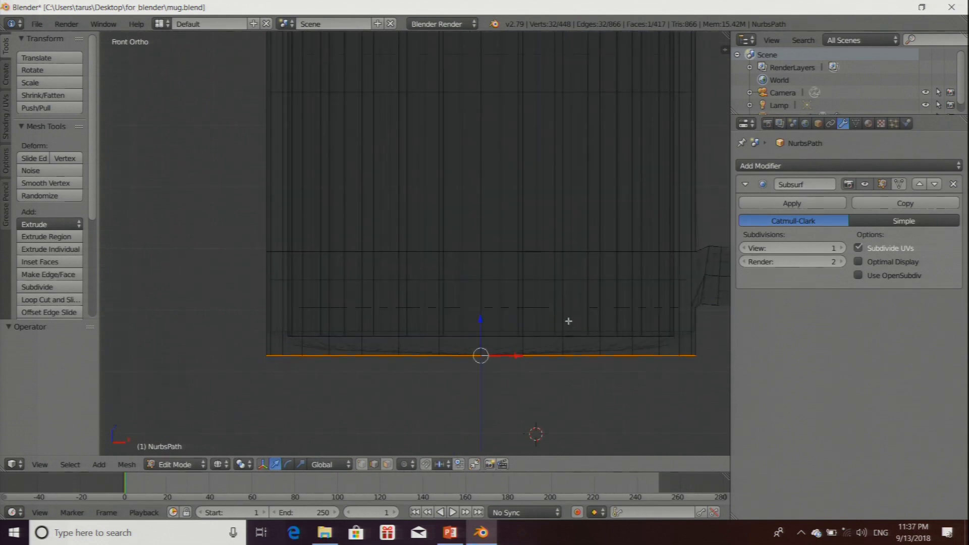
scroll(561, 345, "down", 2)
scroll(533, 366, "up", 1)
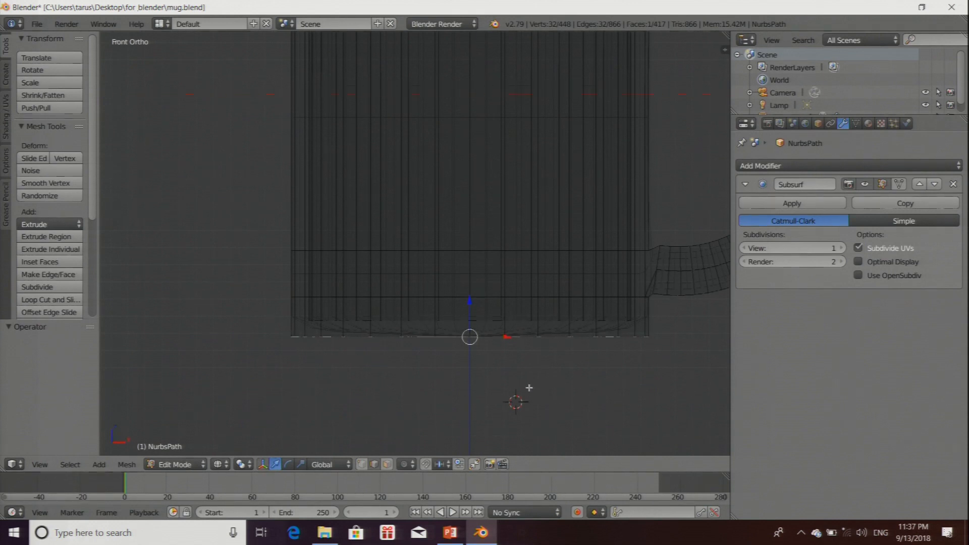
scroll(528, 389, "up", 1)
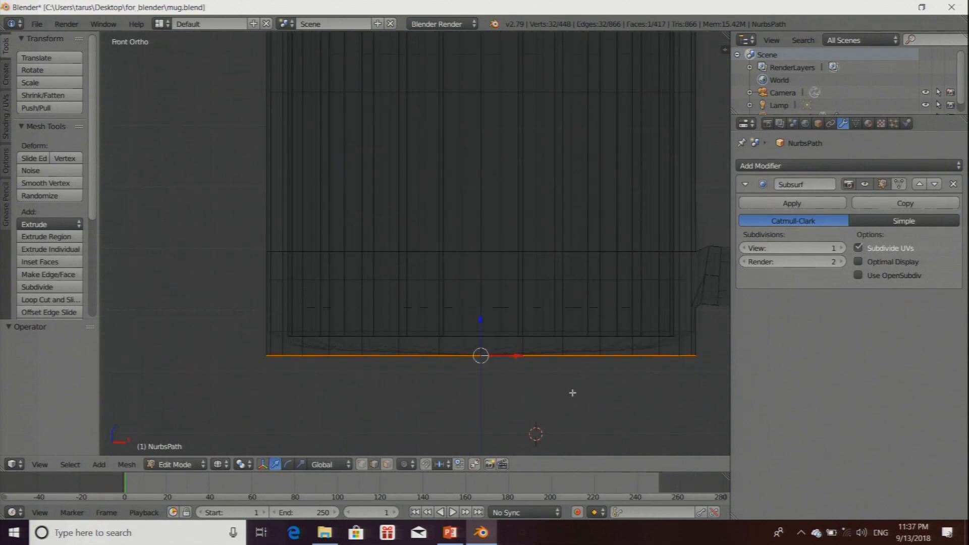
scroll(551, 399, "up", 1)
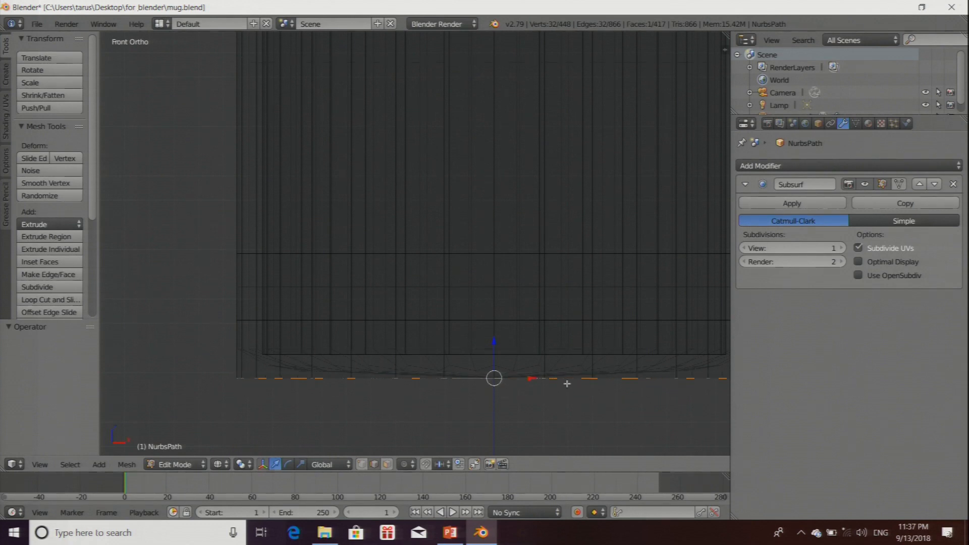
scroll(549, 385, "down", 1)
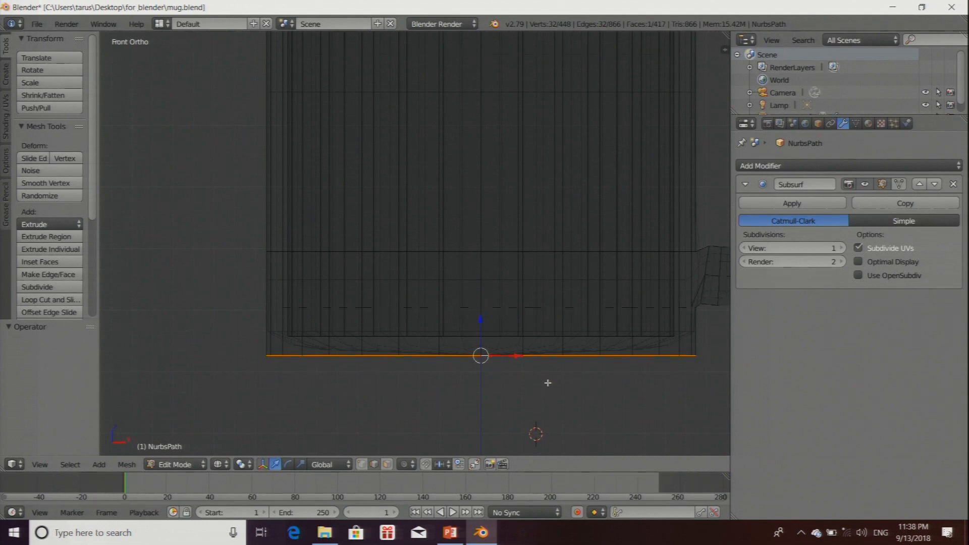
key("i")
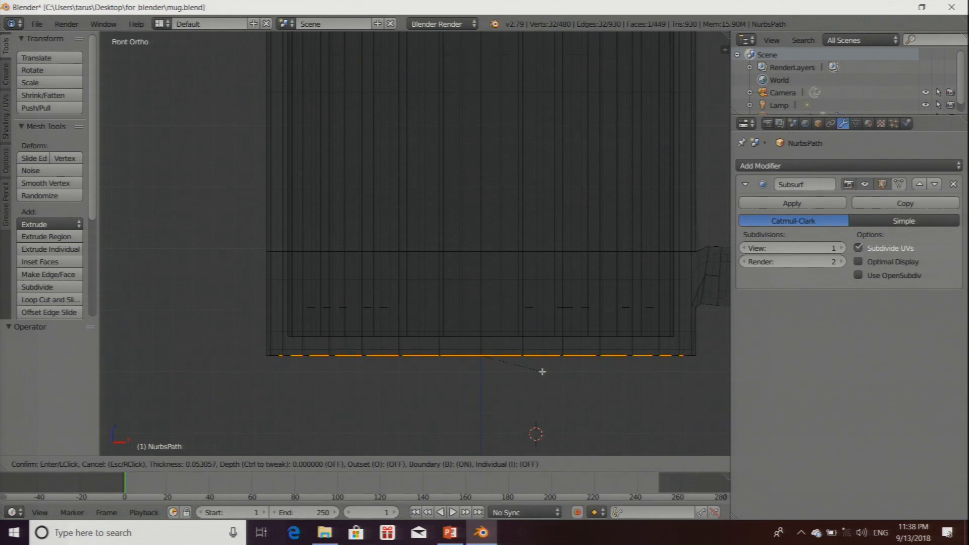
left_click(542, 372)
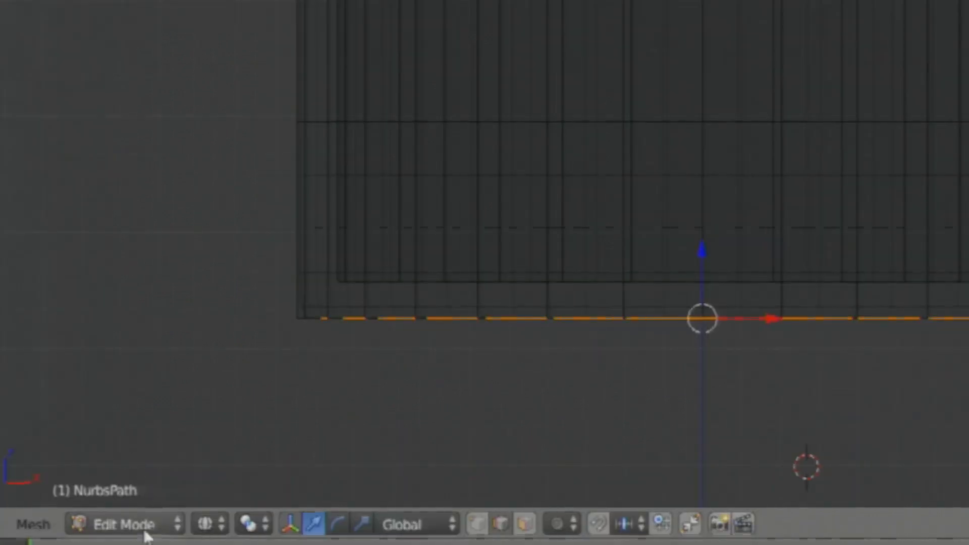
Step: Switch the mug to Object Mode, restore solid shading and inspect its overall shape
left_click(183, 465)
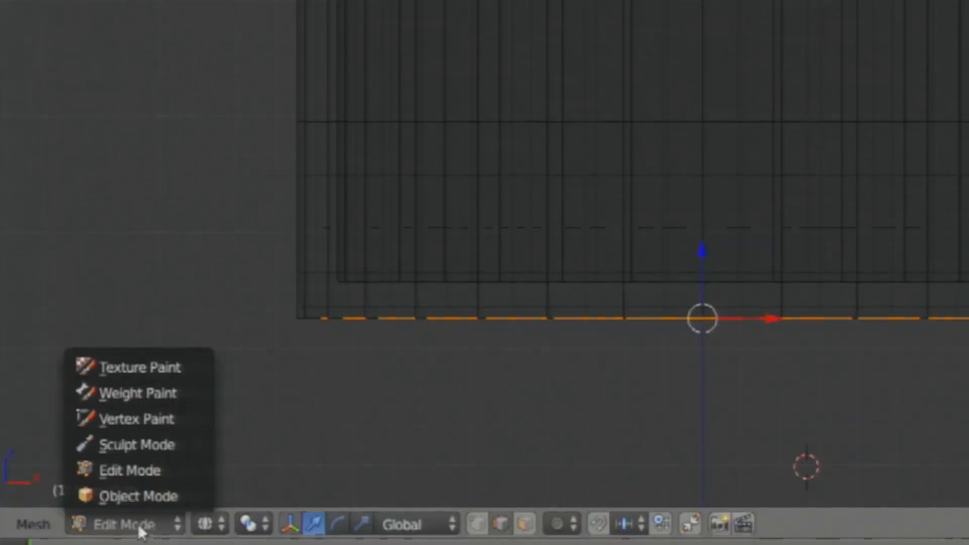
left_click(133, 494)
scroll(630, 287, "down", 3)
middle_click_drag(517, 235, 522, 293)
key("z")
mouse_move(511, 249)
middle_mouse_down()
mouse_move(504, 225)
mouse_move(510, 243)
mouse_move(482, 220)
mouse_move(539, 241)
mouse_move(564, 237)
mouse_move(463, 219)
mouse_move(494, 244)
mouse_move(403, 231)
mouse_move(411, 251)
mouse_move(387, 264)
mouse_move(557, 248)
mouse_move(477, 270)
mouse_move(510, 263)
mouse_move(497, 241)
mouse_move(428, 220)
mouse_move(452, 235)
middle_mouse_up()
scroll(478, 270, "up", 2)
scroll(497, 241, "down", 3)
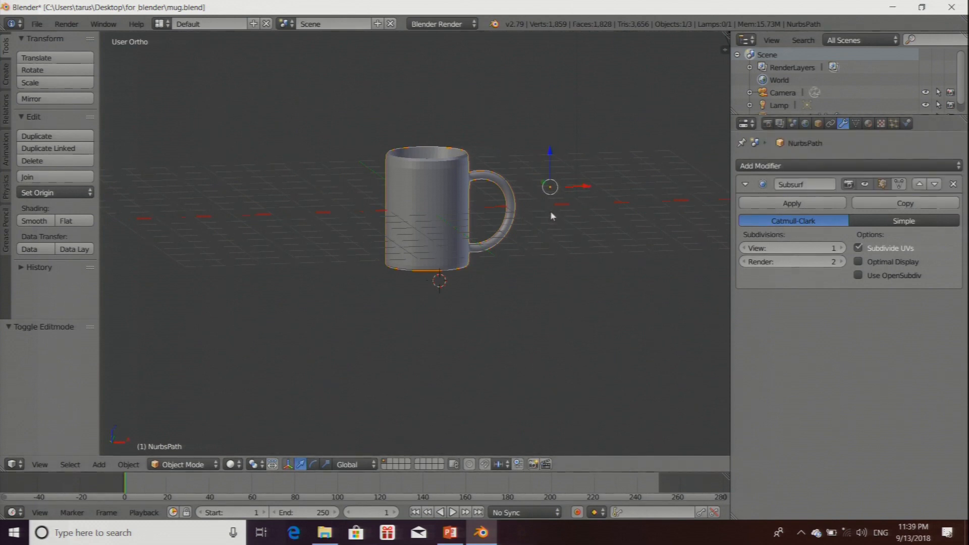
scroll(422, 241, "up", 2)
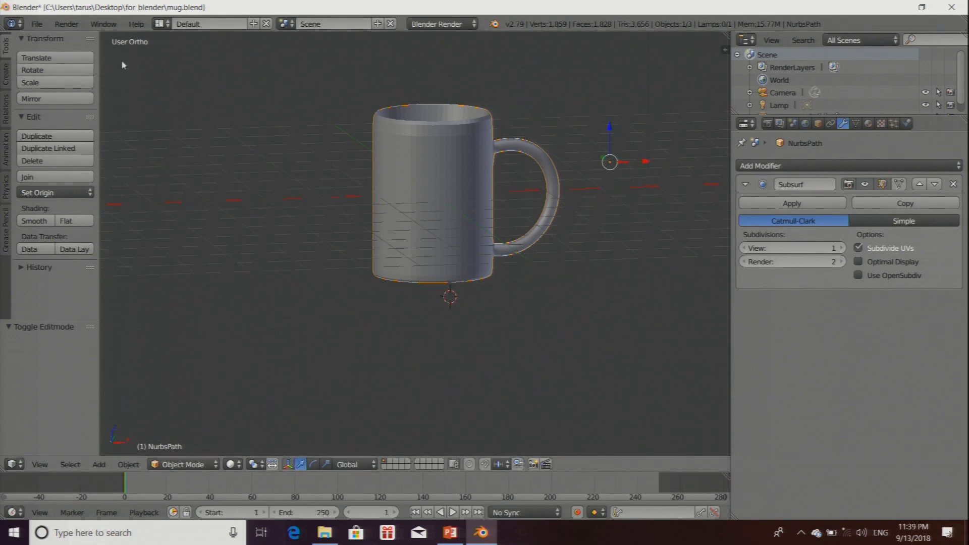
Step: Save the mug file and start a new scene by reloading the start-up file
left_click(37, 24)
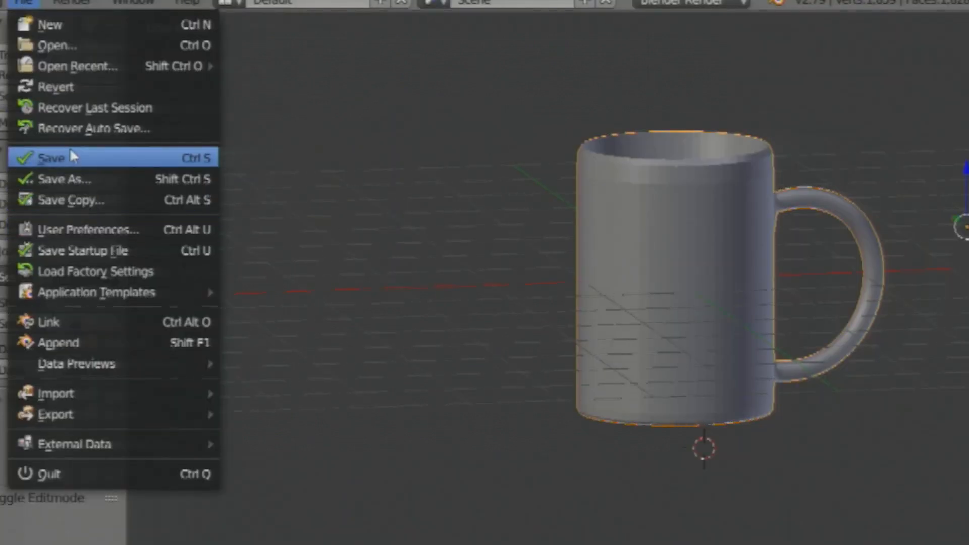
left_click(71, 158)
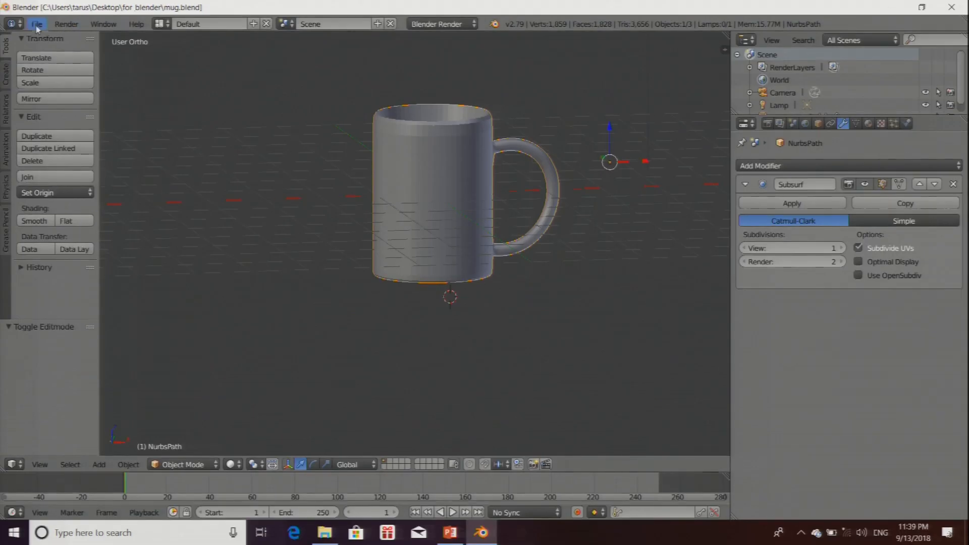
left_click(36, 24)
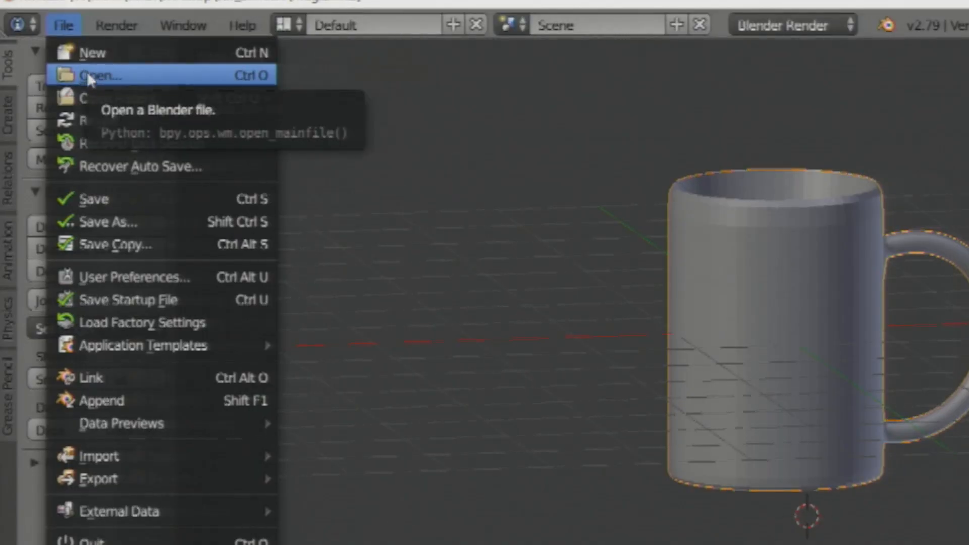
left_click(103, 53)
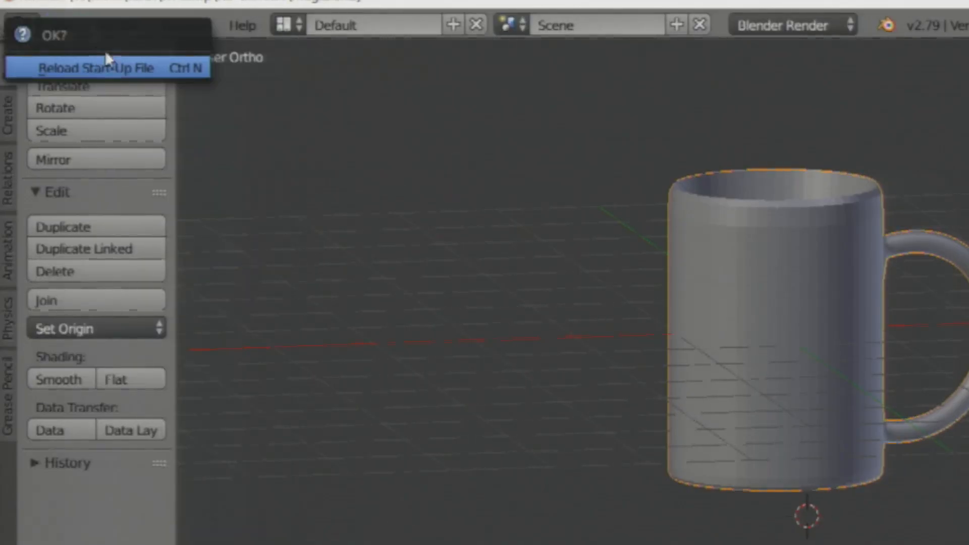
left_click(125, 65)
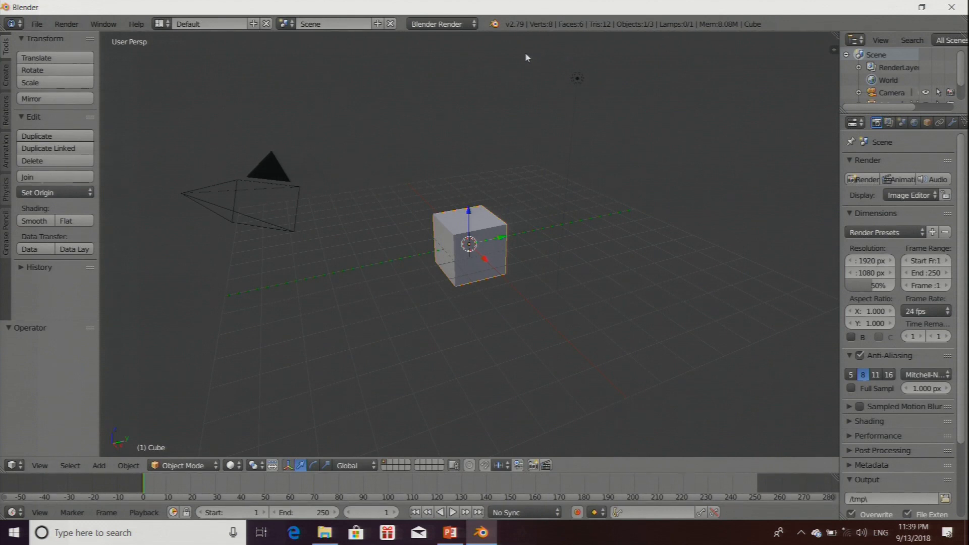
Step: Widen the properties area, show the cube's modifier settings and look through the available modifiers
left_click_drag(837, 197, 669, 195)
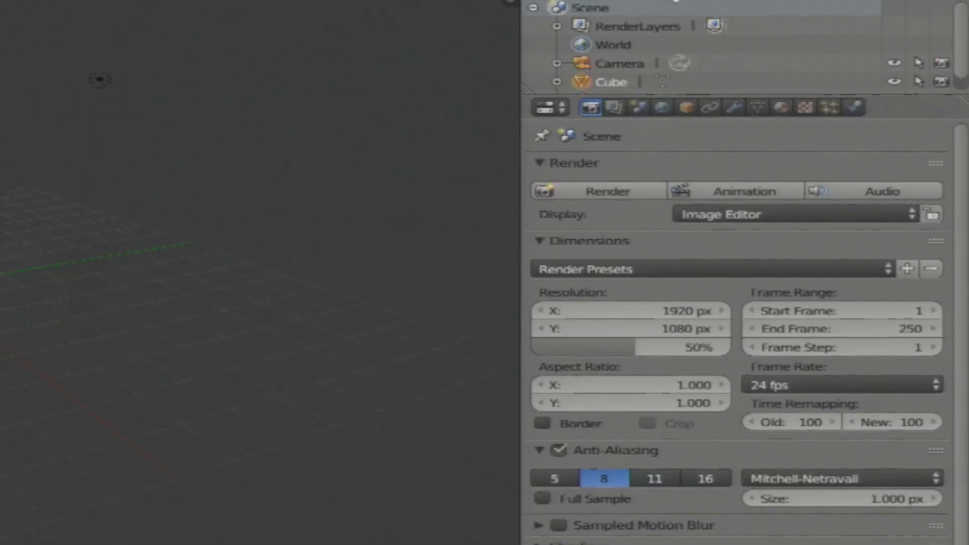
left_click(734, 108)
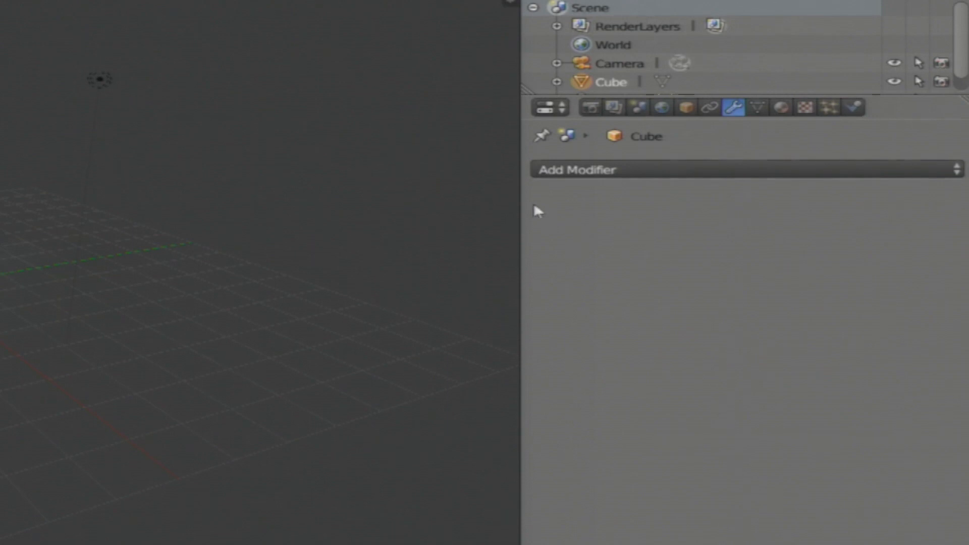
left_click(669, 171)
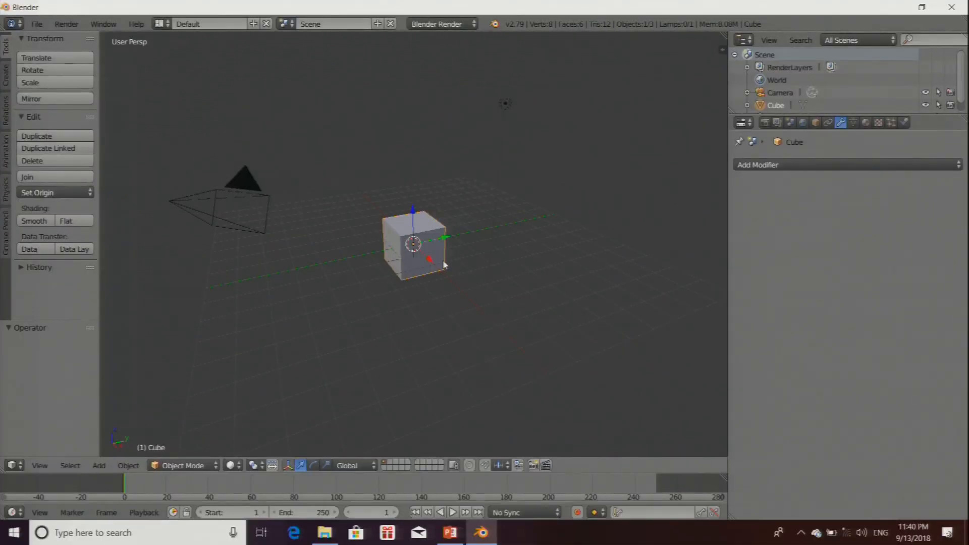
left_click(824, 163)
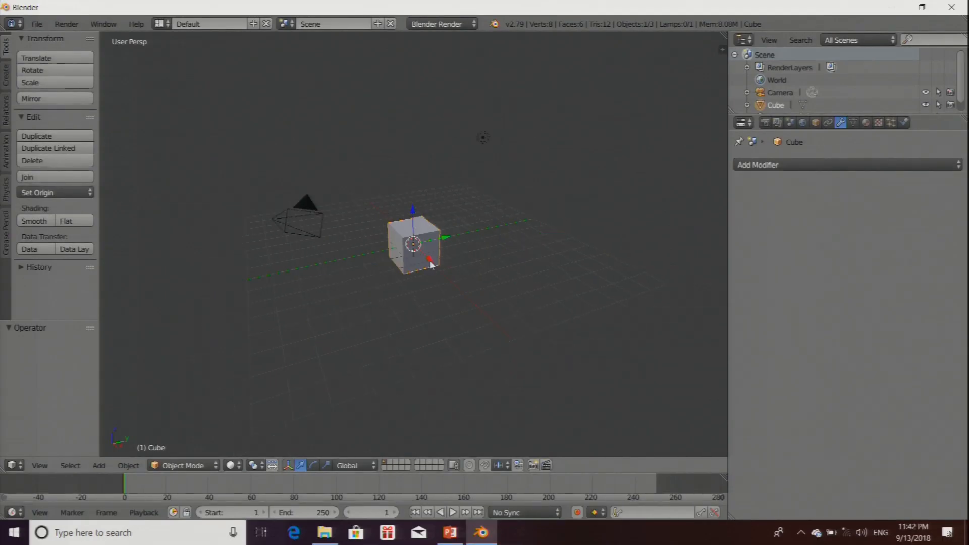
Step: Scale the cube along the global Y axis by a factor of about 0.825
middle_click_drag(427, 273, 422, 307)
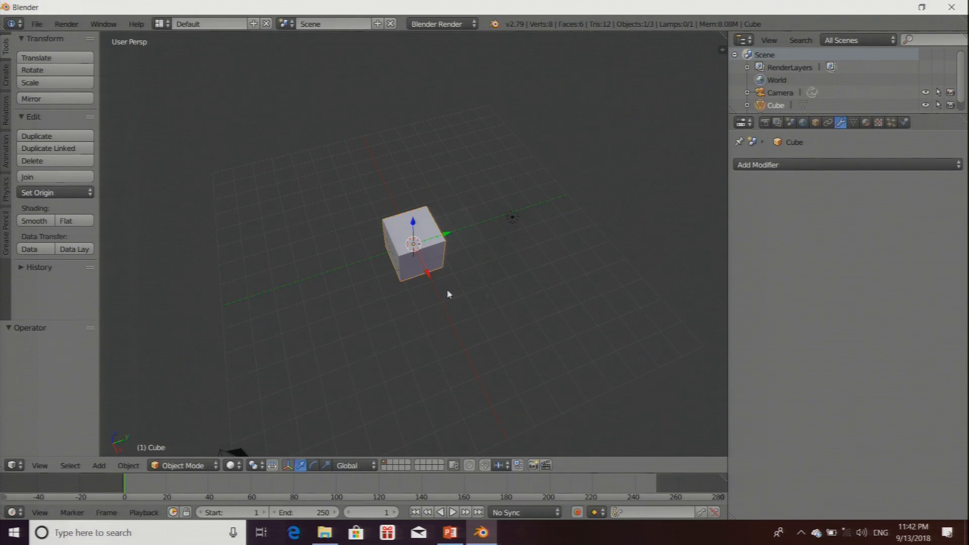
key("s")
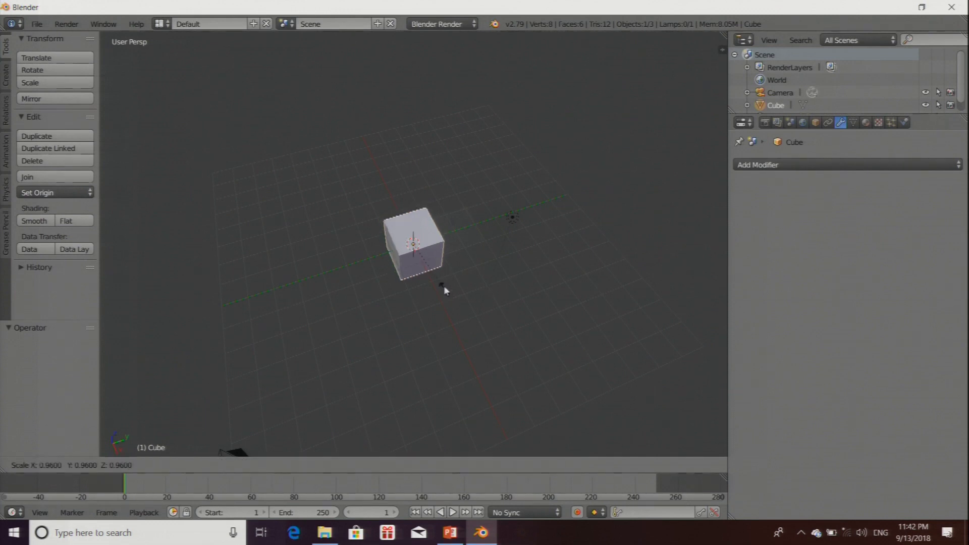
key("z")
key("y")
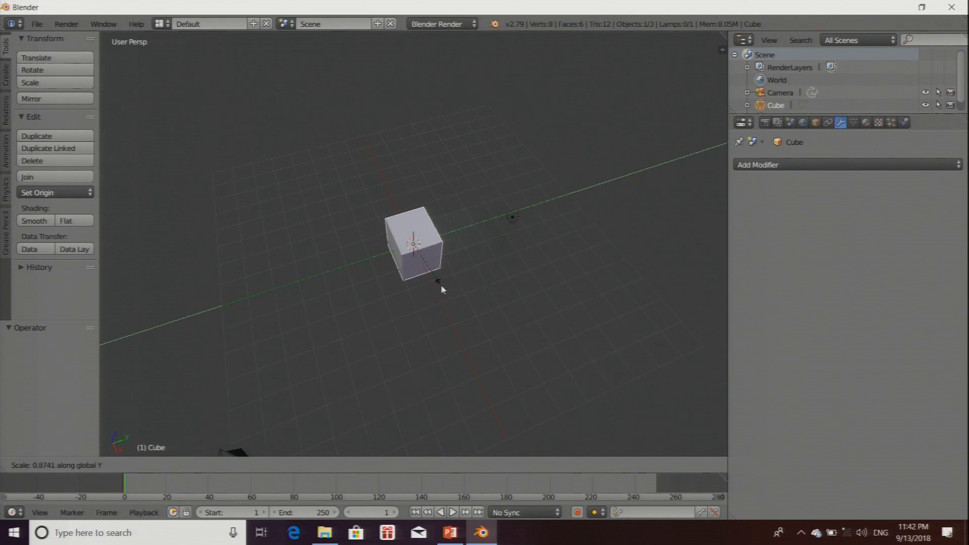
left_click(435, 285)
Step: Scale the cube uniformly by a factor of about 1.009
key("x")
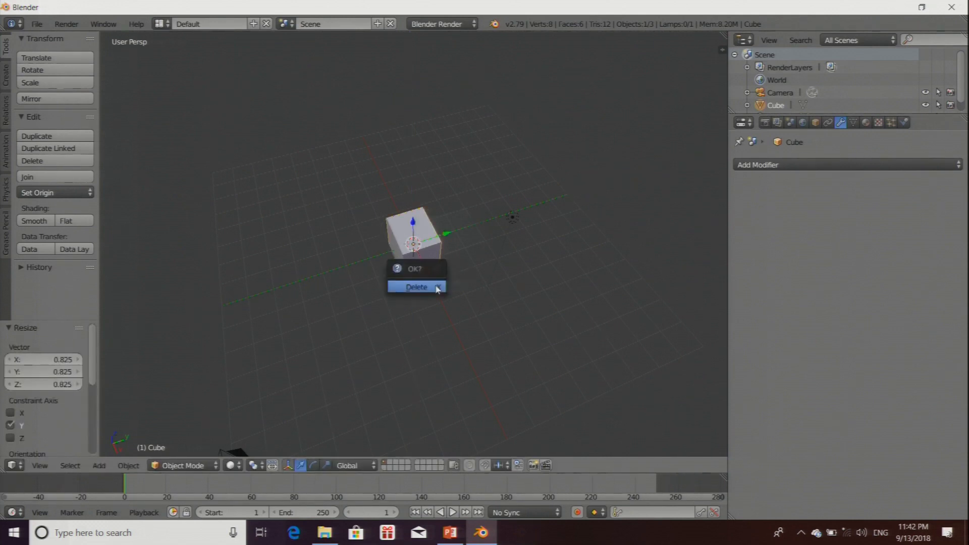
key("s")
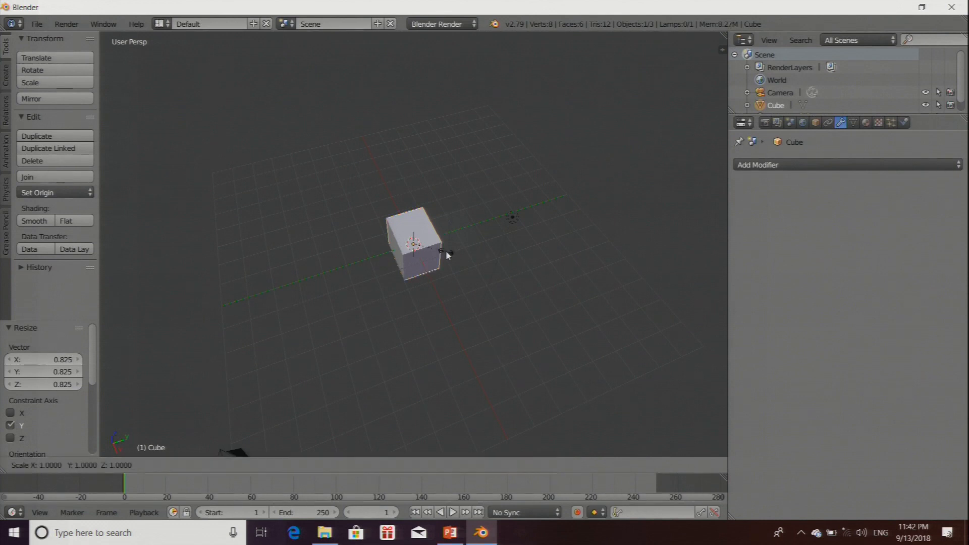
left_click(443, 259)
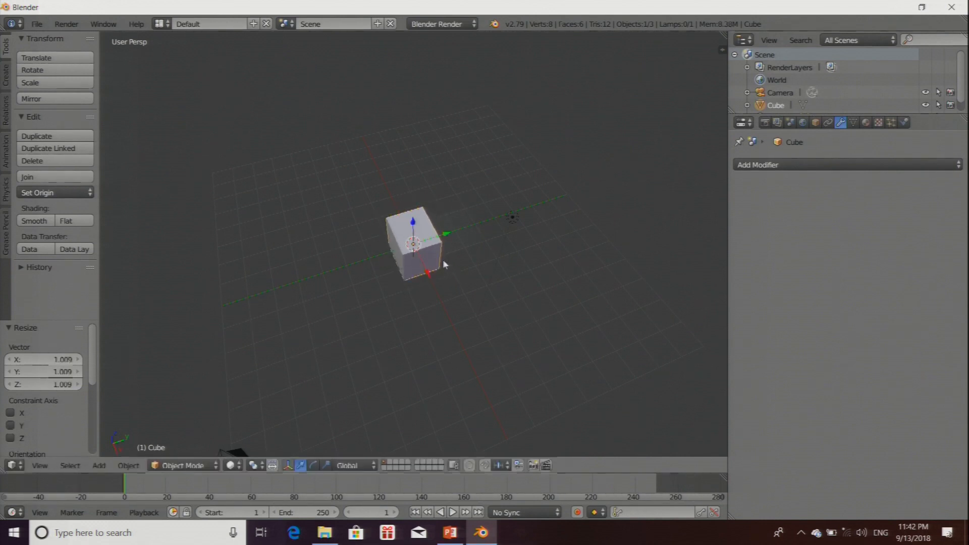
Step: Stretch the cube along the global X axis into a long bar, by a factor of about 4.453
mouse_move(434, 299)
middle_mouse_down()
mouse_move(455, 286)
mouse_move(506, 293)
mouse_move(442, 293)
middle_mouse_up()
key("s")
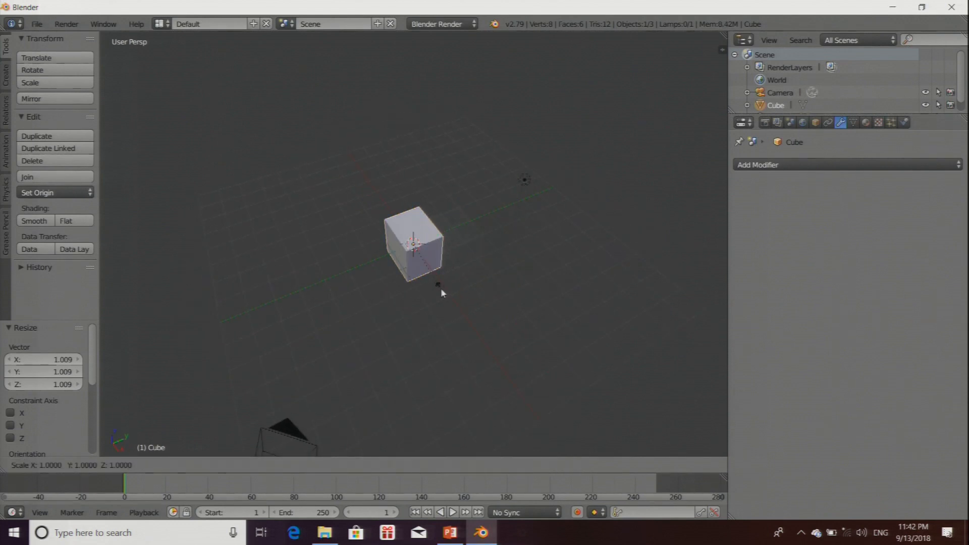
key("z")
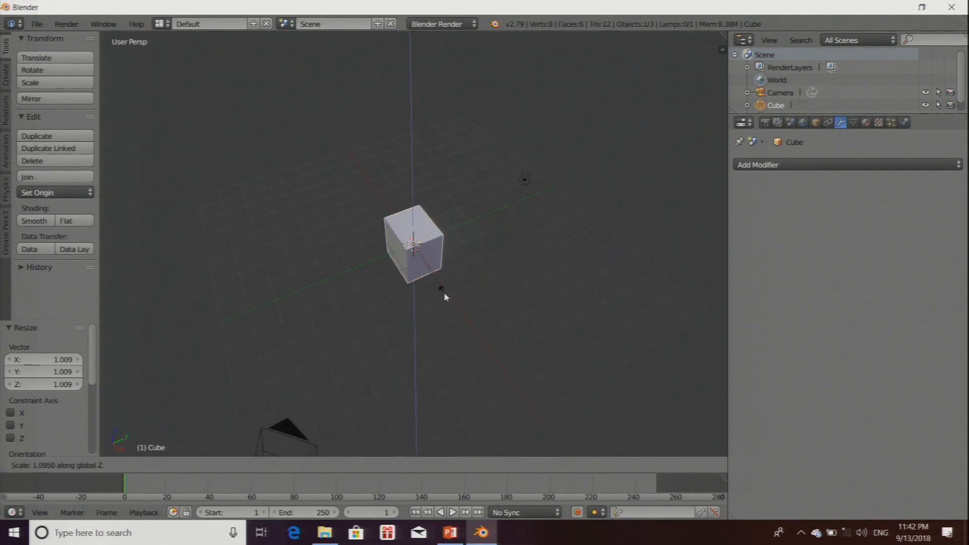
key("y")
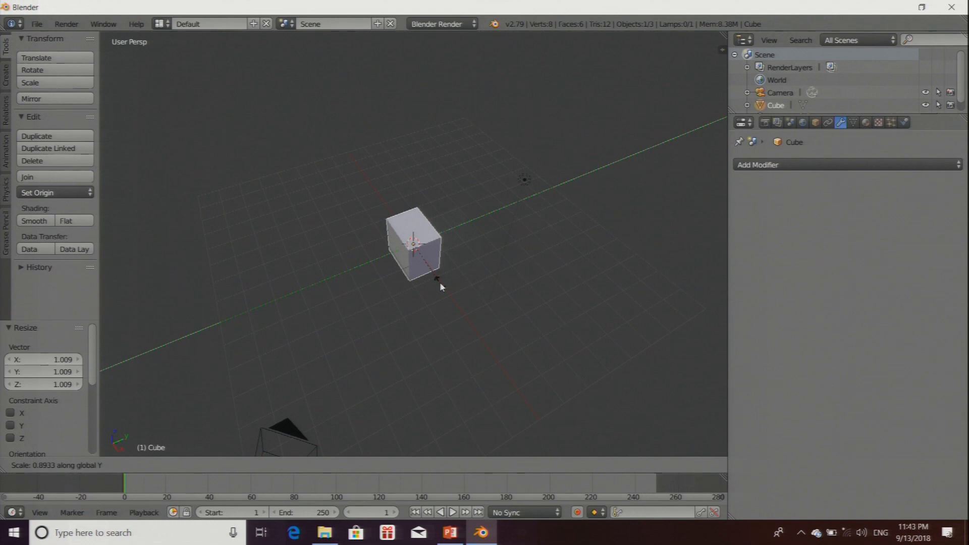
key("x")
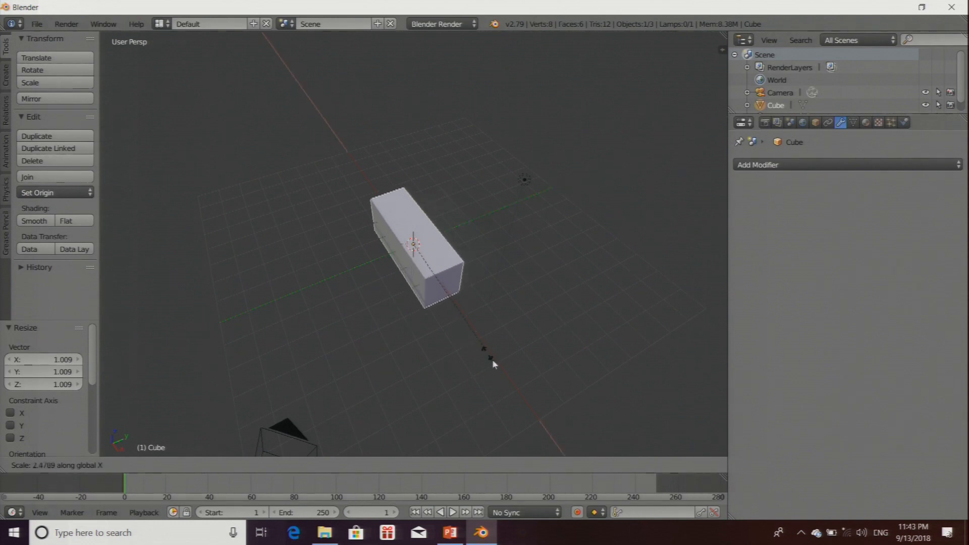
left_click(545, 440)
Step: Switch the stretched cube to Edit Mode
middle_click_drag(514, 319, 453, 361)
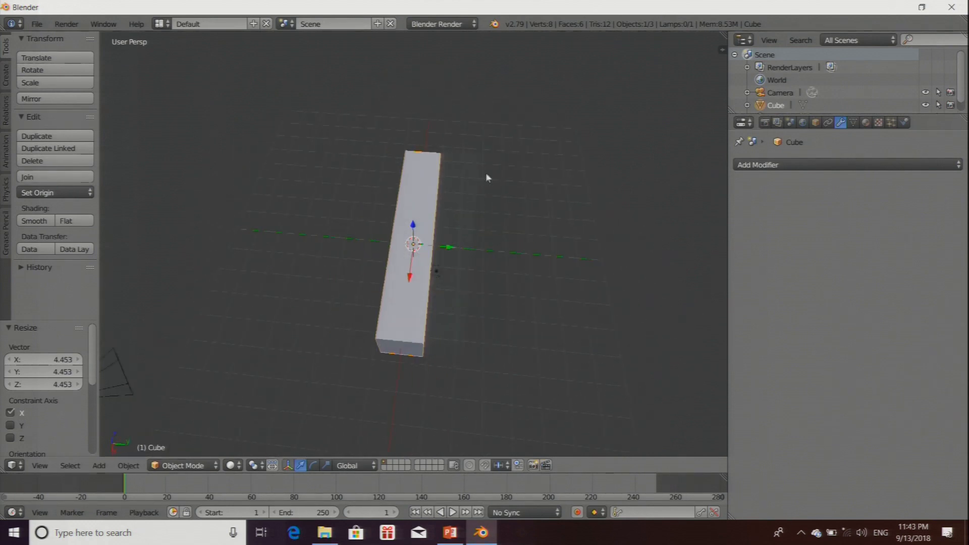
middle_click_drag(487, 177, 457, 265)
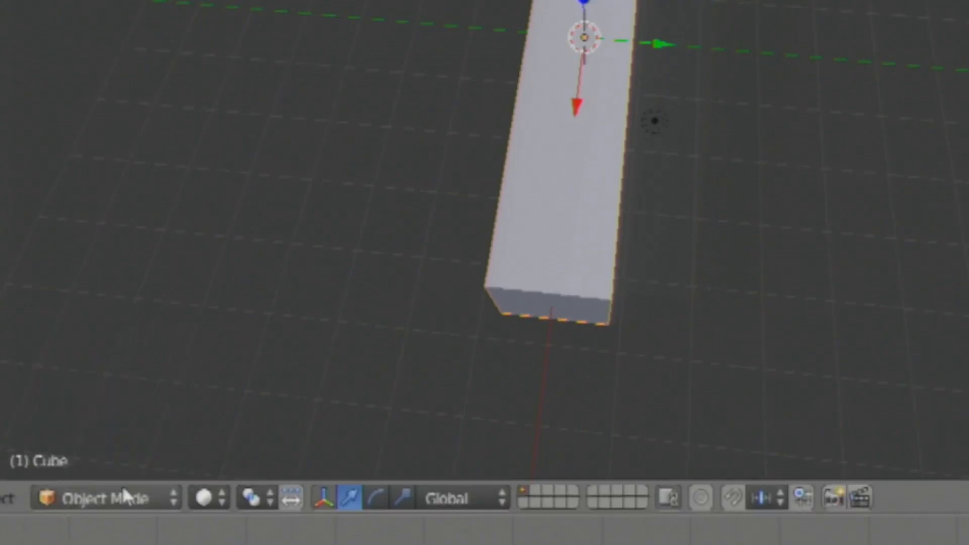
left_click(191, 464)
left_click(117, 440)
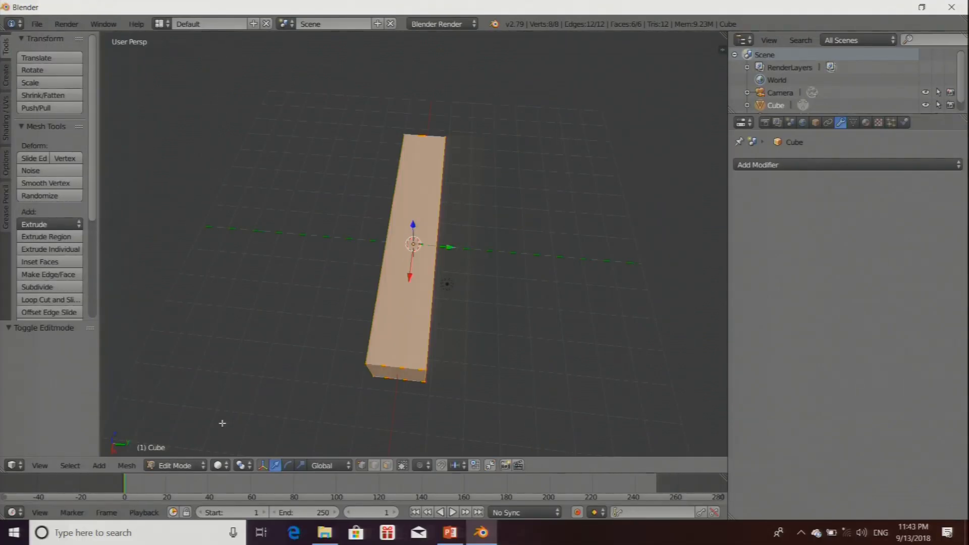
Step: Add 17 evenly spaced loop cuts across the length of the bar, without sliding them
middle_click_drag(498, 287, 414, 276)
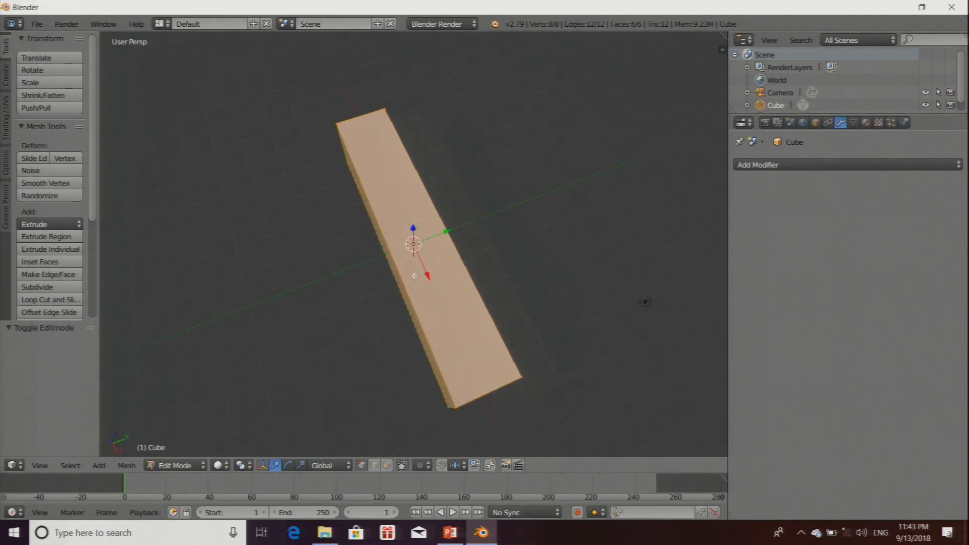
scroll(414, 276, "up", 1)
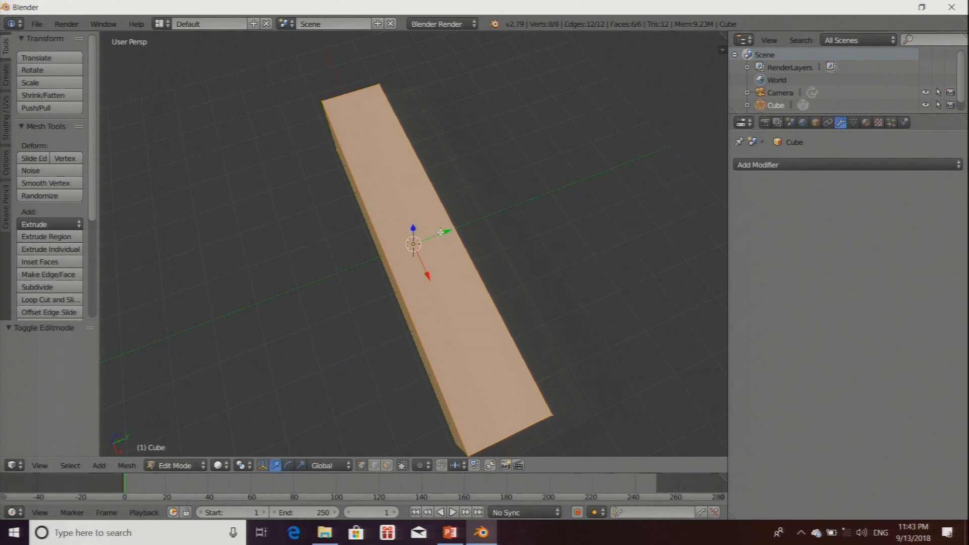
scroll(440, 232, "down", 2)
middle_click_drag(464, 252, 477, 232)
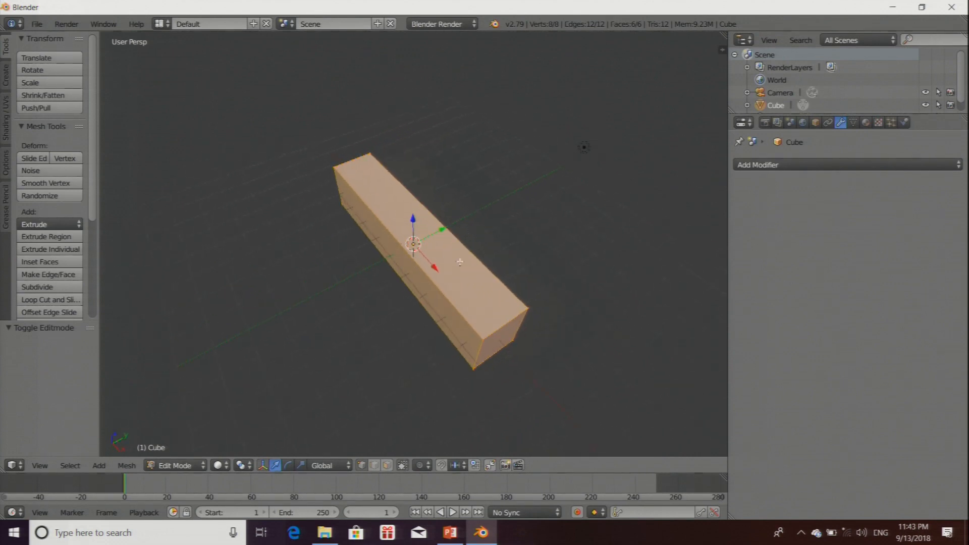
left_click(374, 466)
key("ctrl+r")
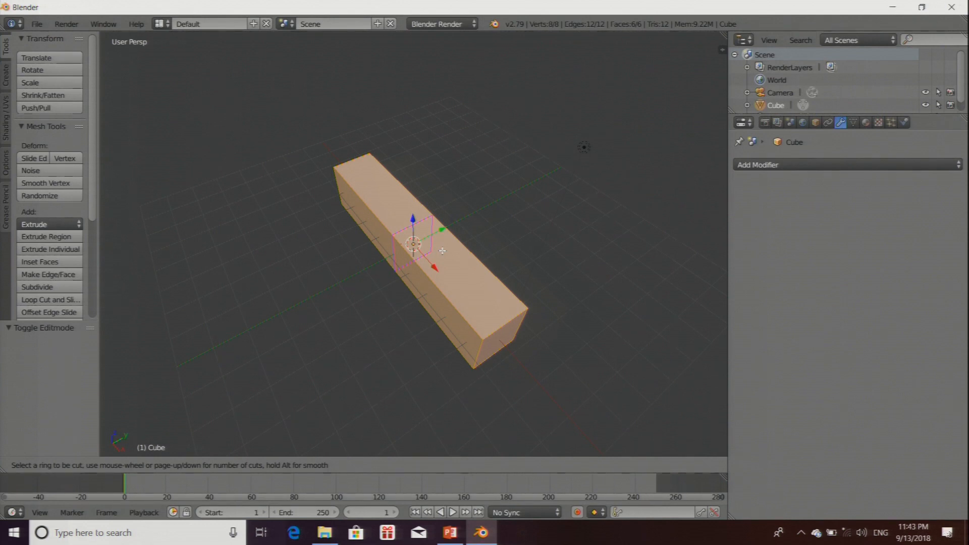
scroll(442, 251, "up", 2)
scroll(442, 251, "up", 4)
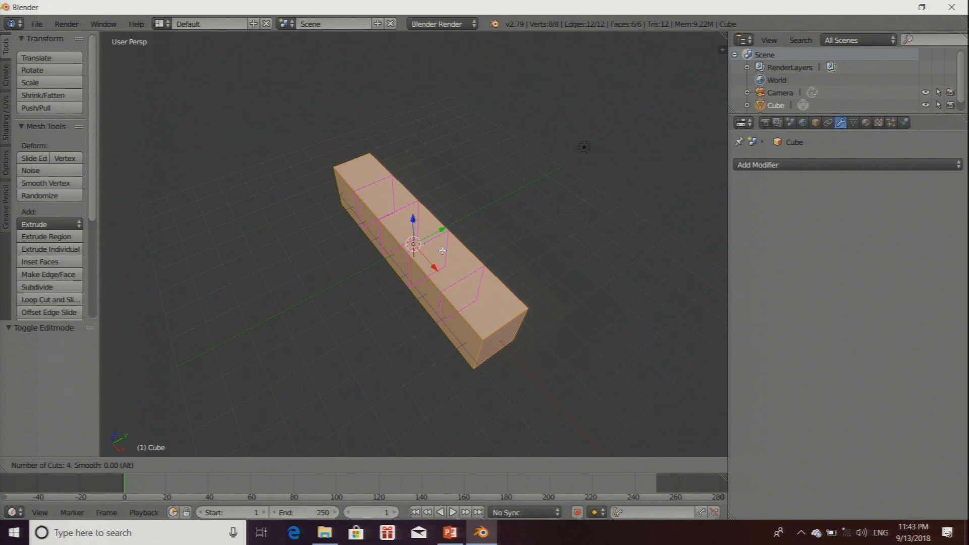
scroll(443, 251, "up", 6)
scroll(442, 251, "up", 3)
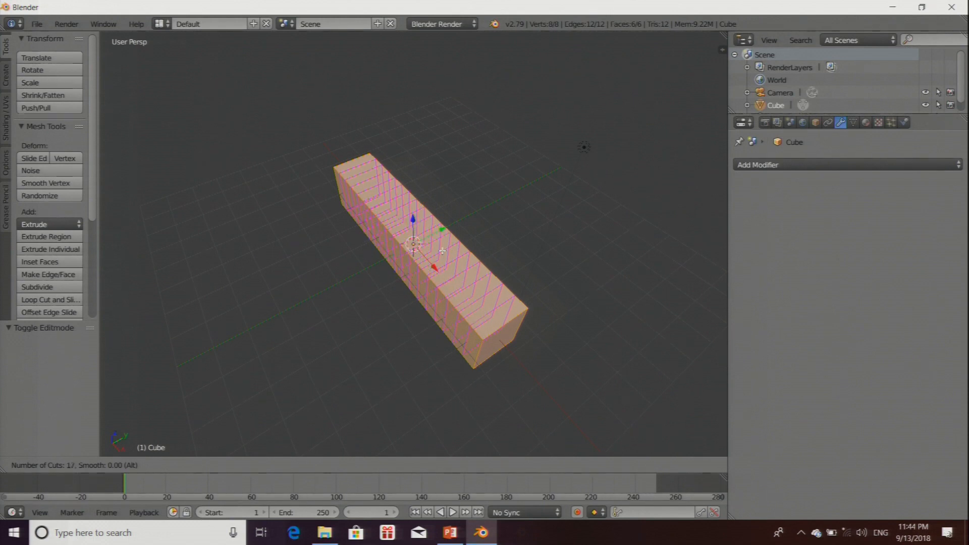
scroll(442, 251, "up", 1)
left_click(442, 251)
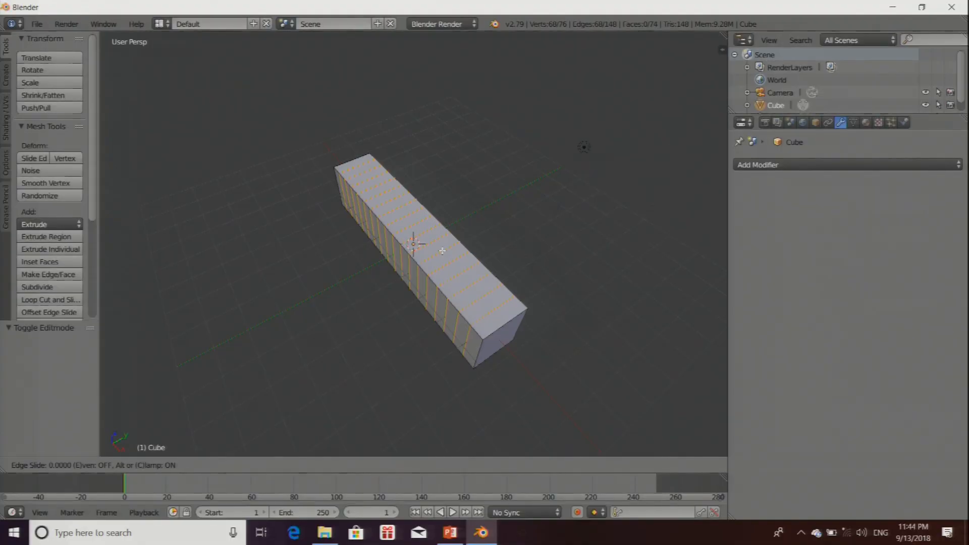
left_click(442, 251)
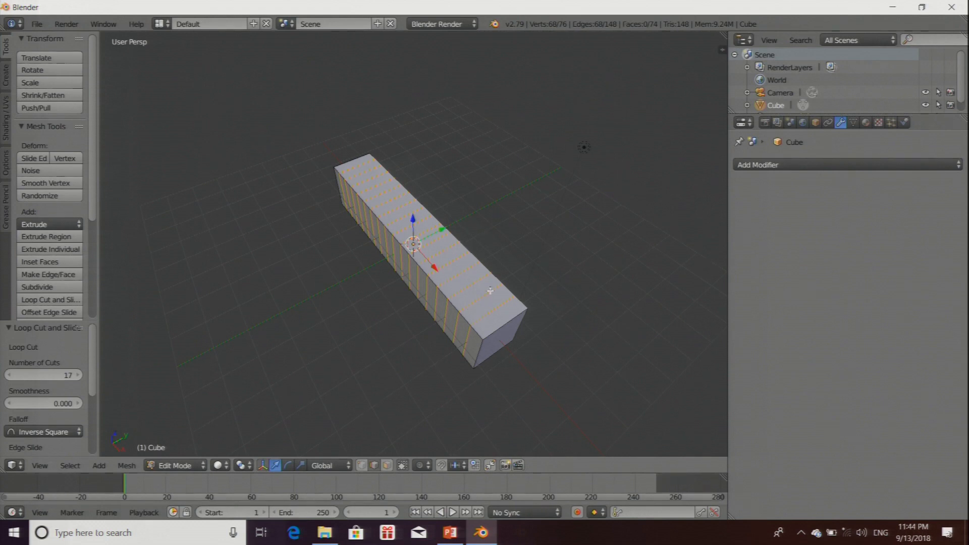
Step: Switch the subdivided bar back to Object Mode
middle_click_drag(476, 306, 500, 290)
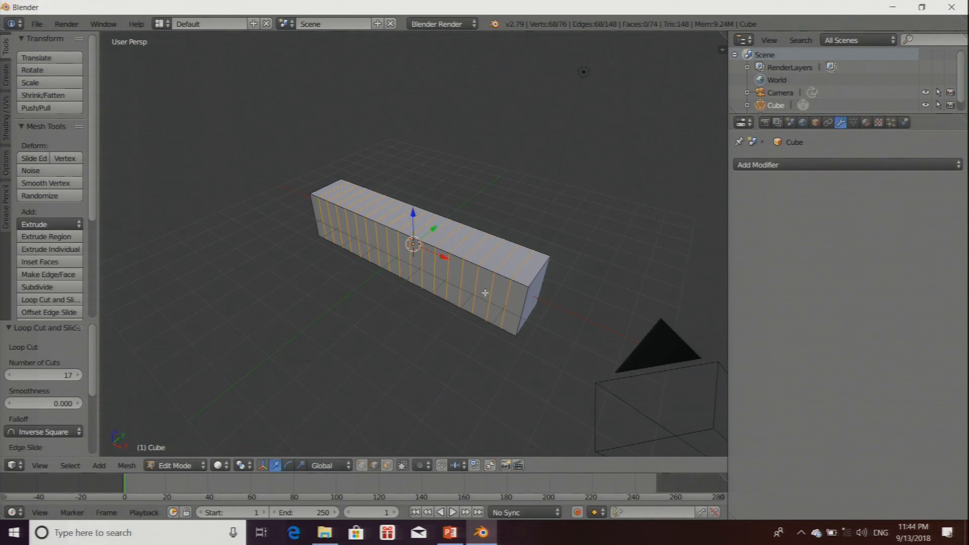
middle_click_drag(500, 288, 490, 295)
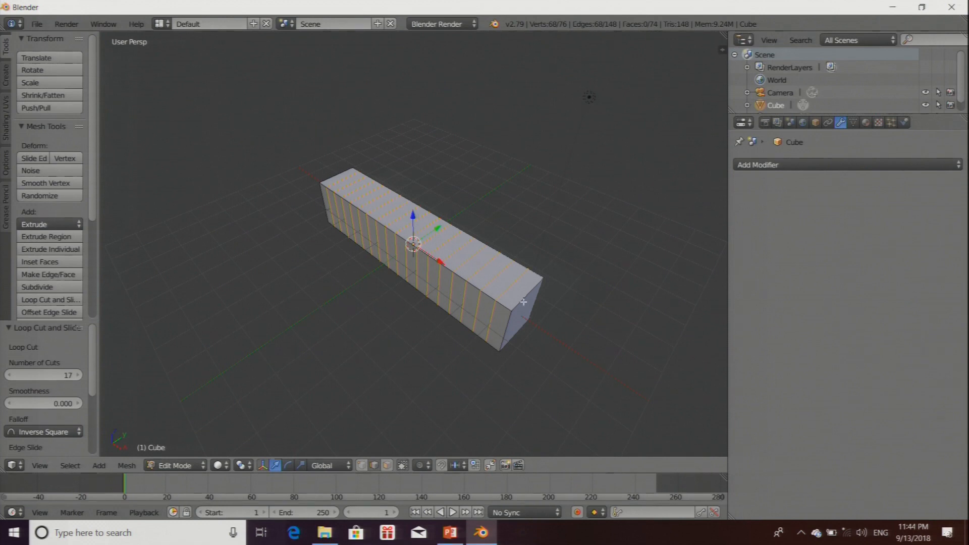
middle_click_drag(512, 302, 455, 324)
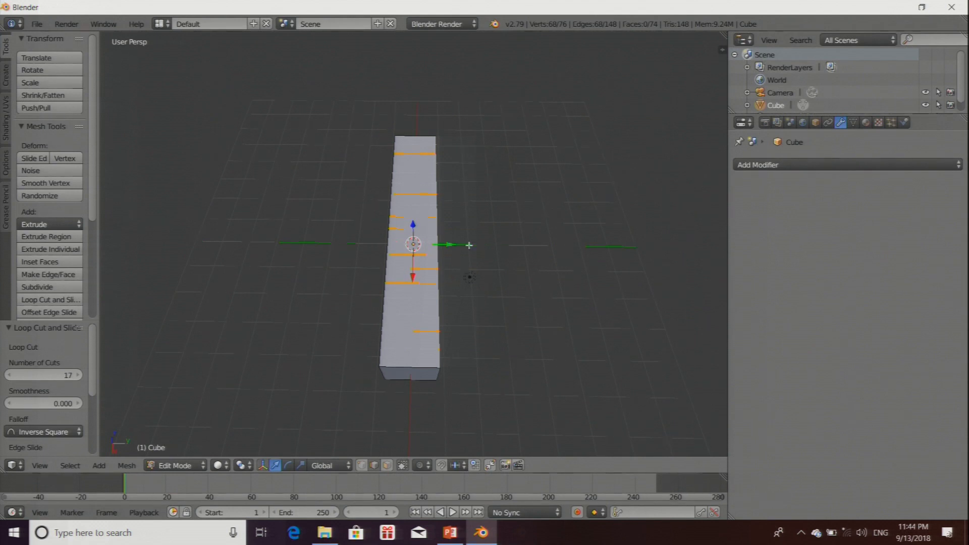
left_click(180, 467)
left_click(178, 450)
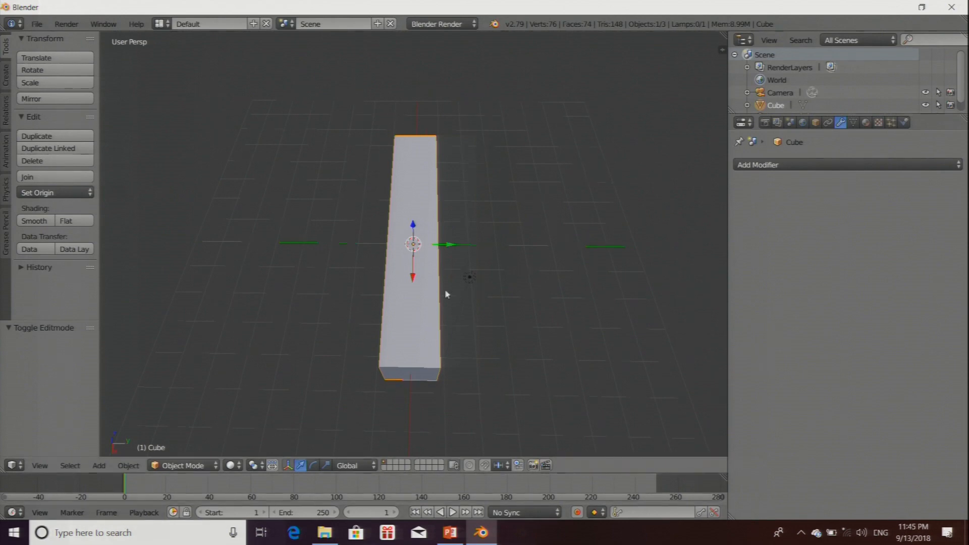
Step: Add a Plain Axes empty at the bar's center
left_click(100, 465)
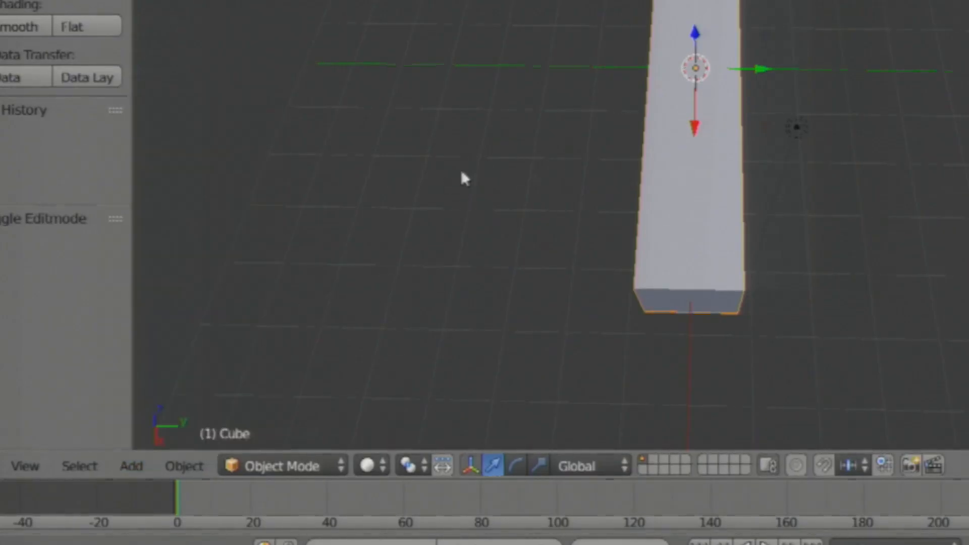
key("shift+a")
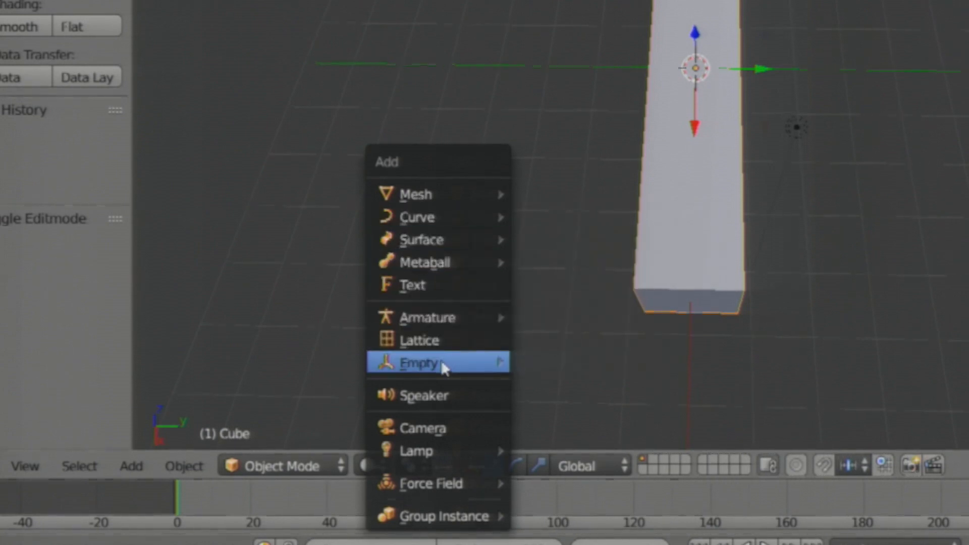
mouse_move(443, 367)
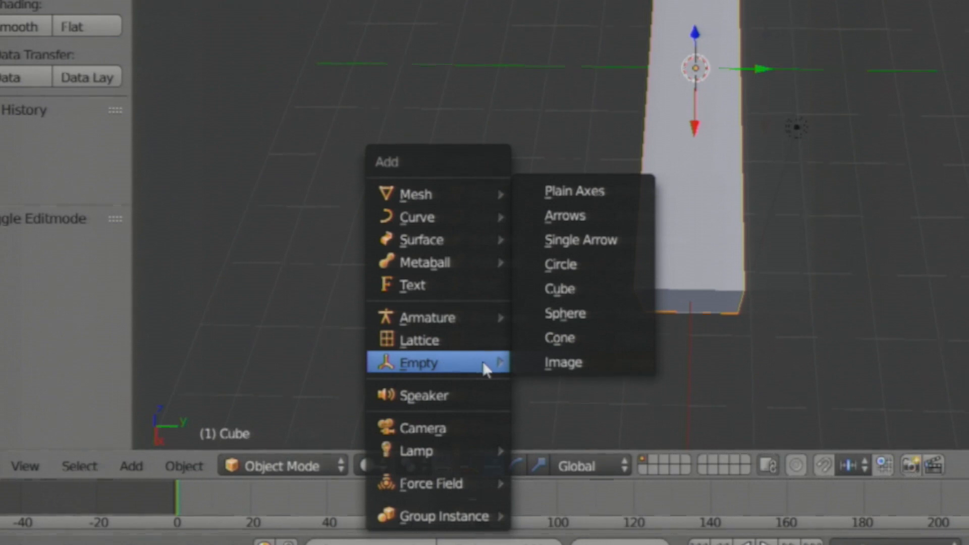
left_click(579, 190)
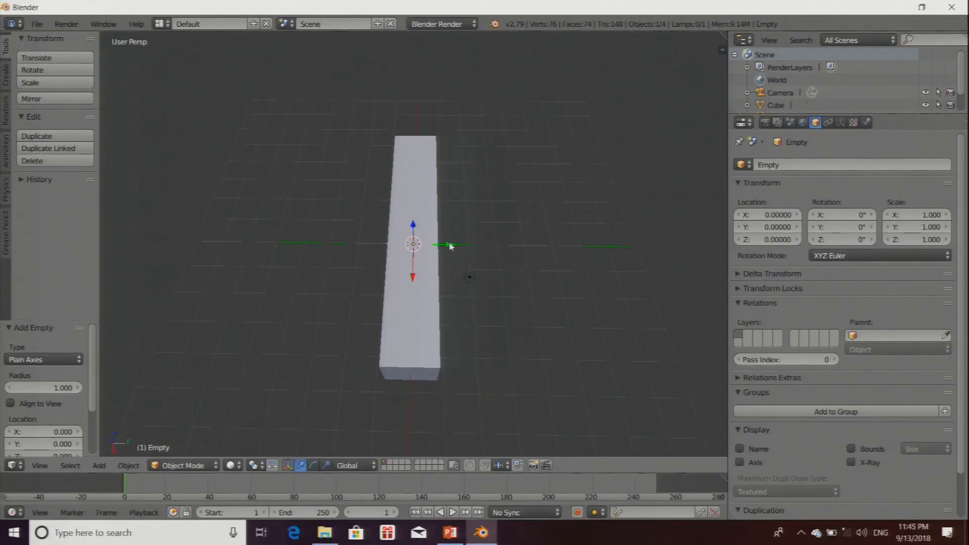
Step: Move the empty about 2.05 units along the global Y axis and bring it back near the bar's center
left_click_drag(451, 245, 504, 246)
scroll(498, 303, "up", 1)
scroll(495, 318, "up", 1)
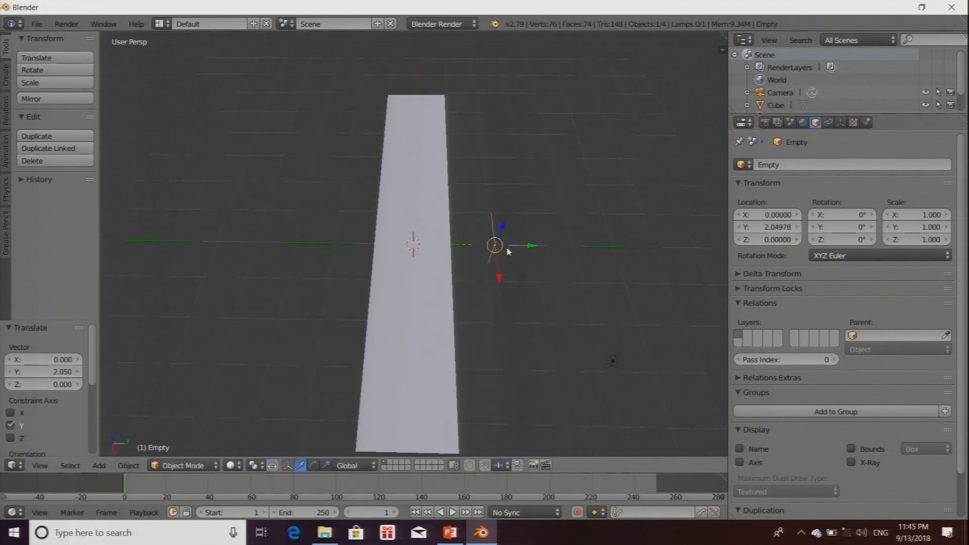
left_click_drag(534, 247, 452, 251)
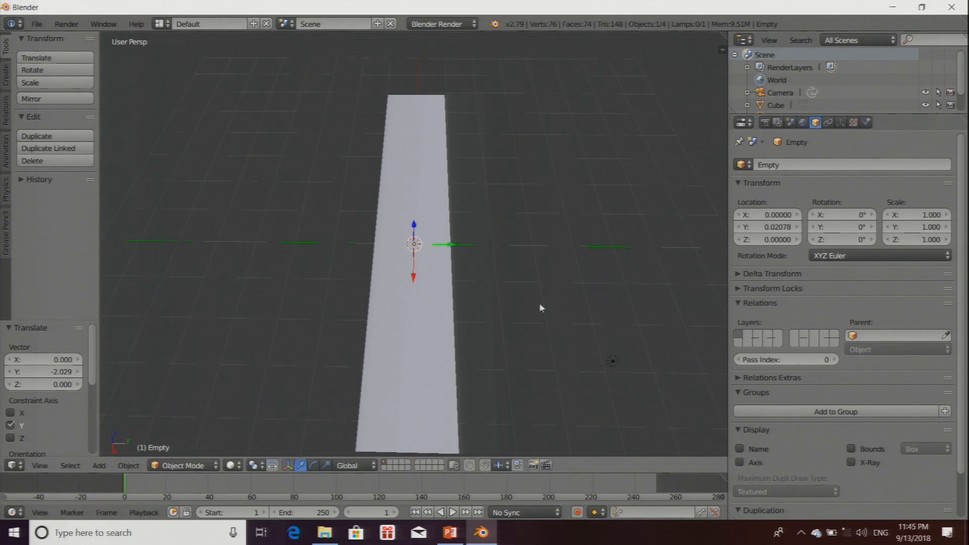
Step: Add a Simple Deform modifier to the bar in Bend mode, with the Empty as its axis and origin
scroll(539, 302, "down", 3)
right_click(420, 172)
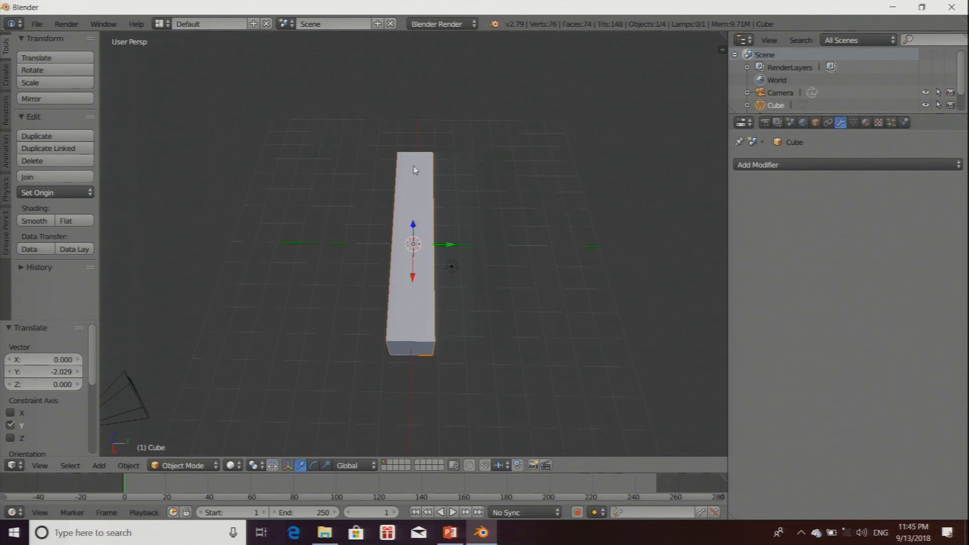
left_click(763, 166)
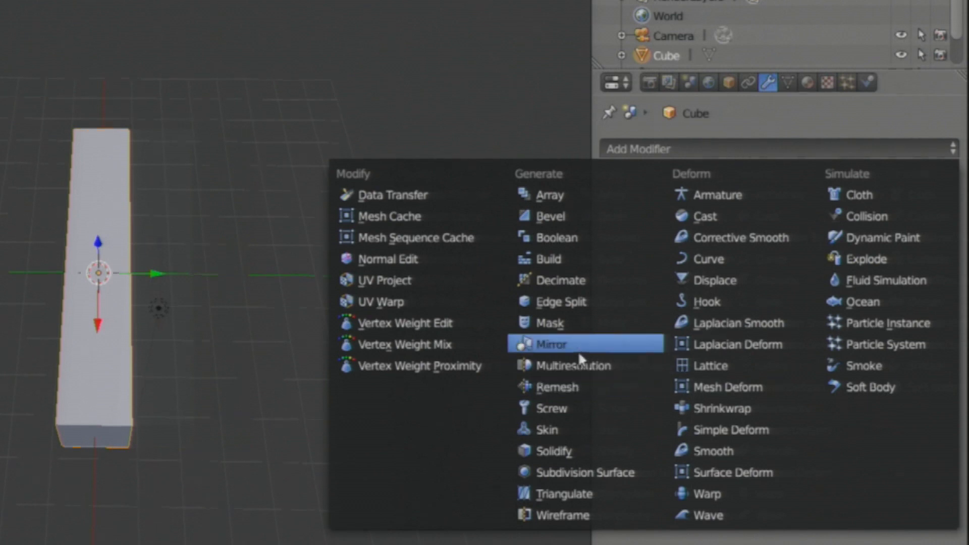
left_click(744, 433)
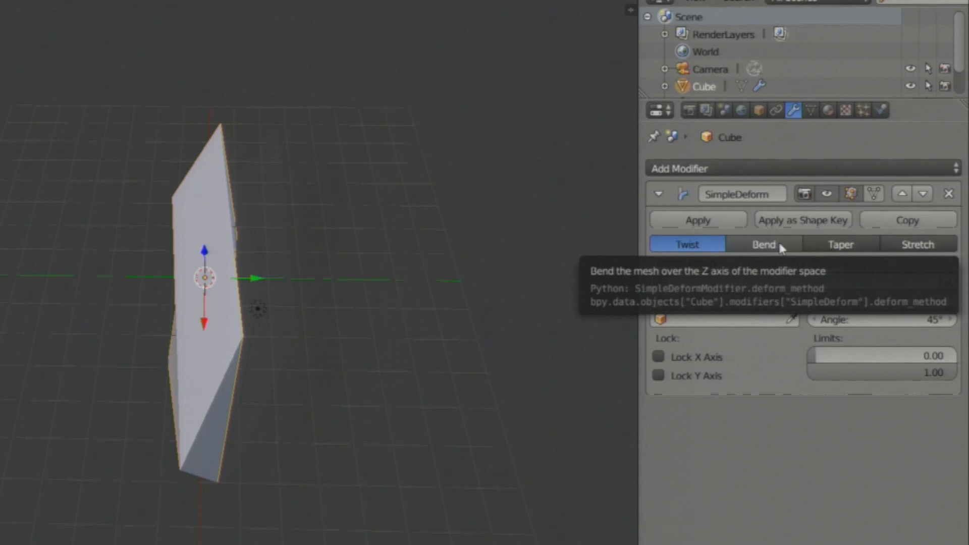
left_click(830, 220)
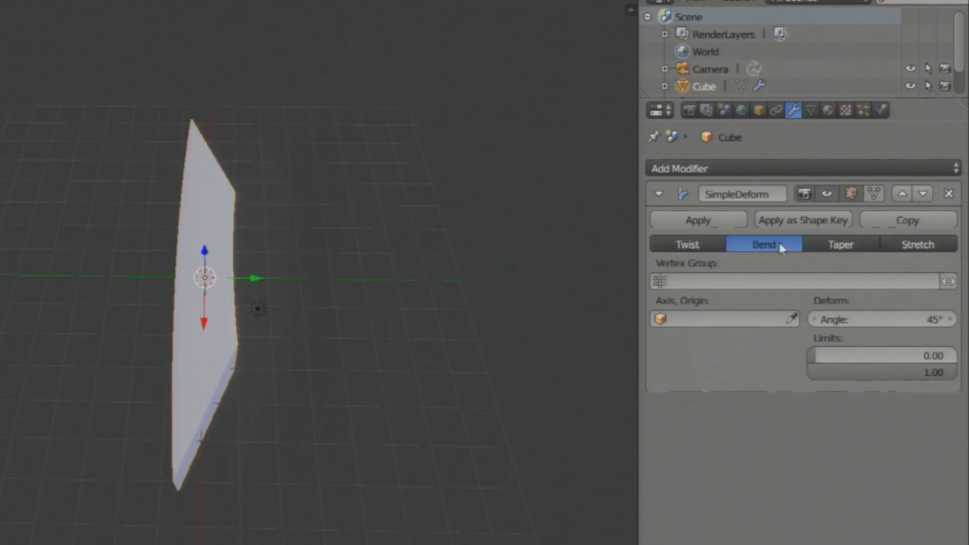
left_click(664, 320)
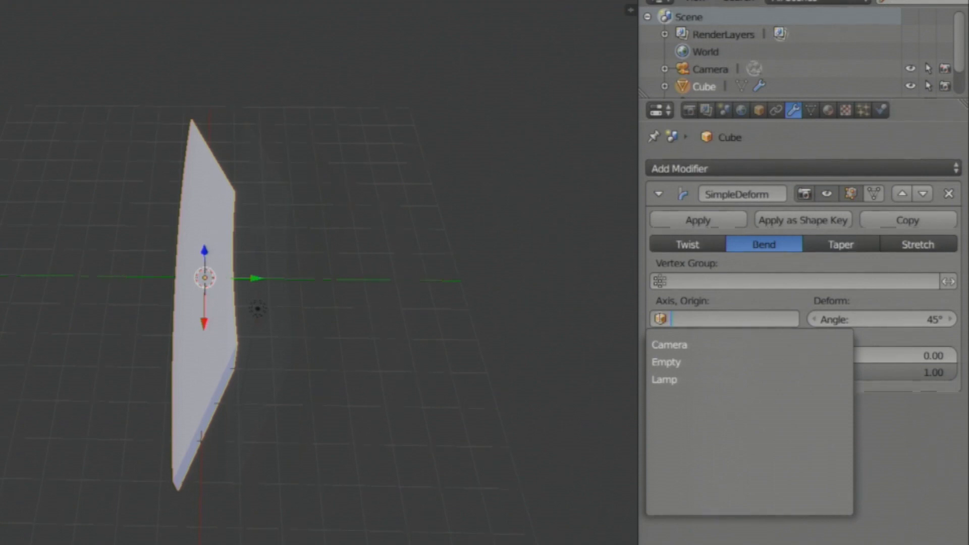
left_click(665, 361)
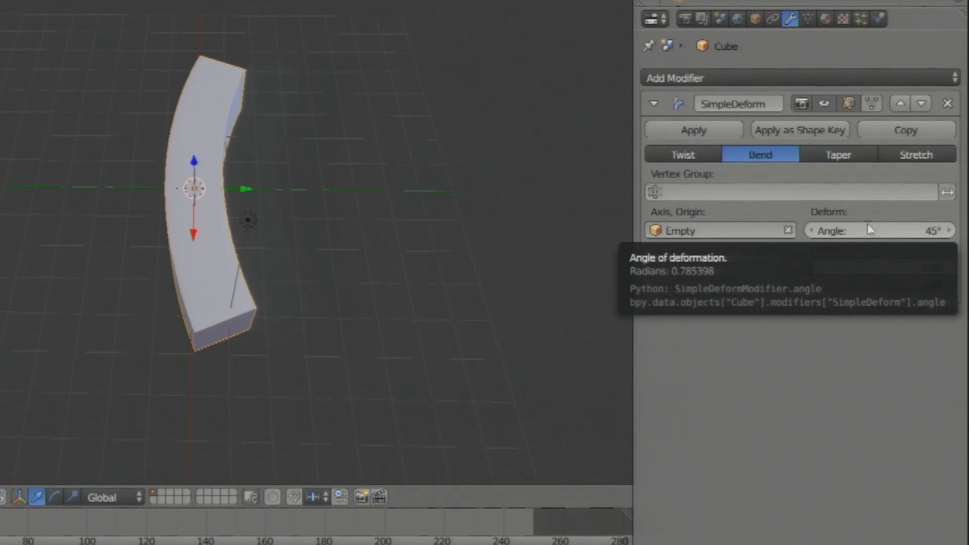
Step: Increase the bar's bend angle to about 153.7° and set it to 360°
left_click_drag(926, 235, 903, 236)
left_click(932, 232)
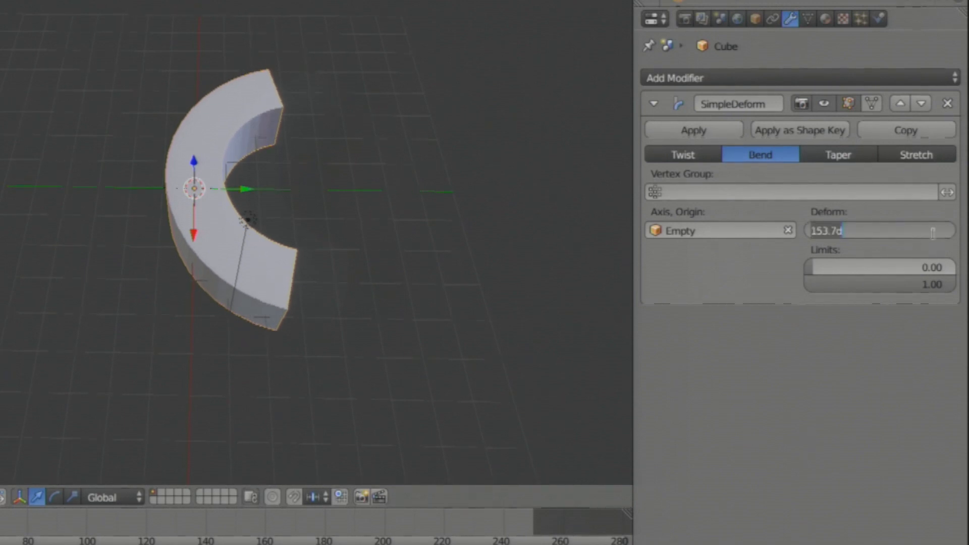
type("36")
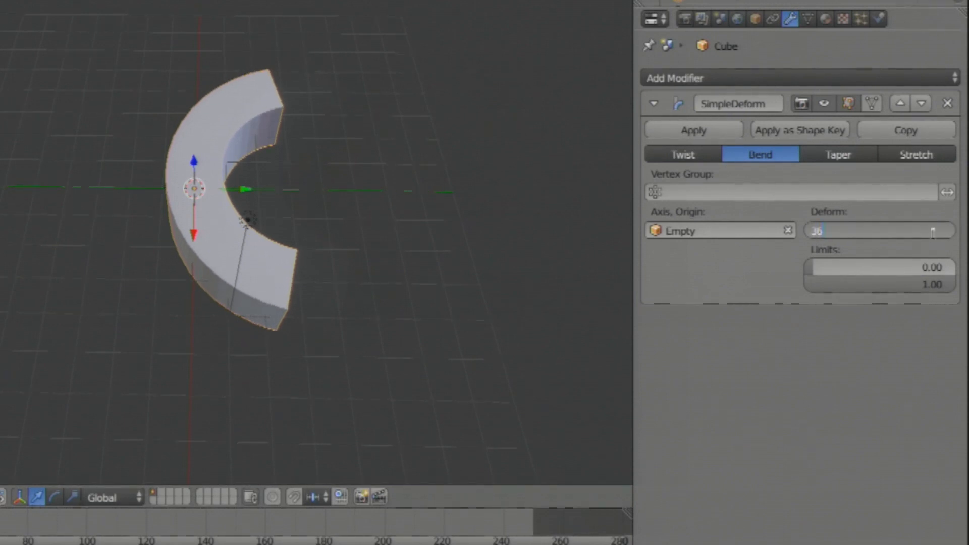
type("0")
key("Return")
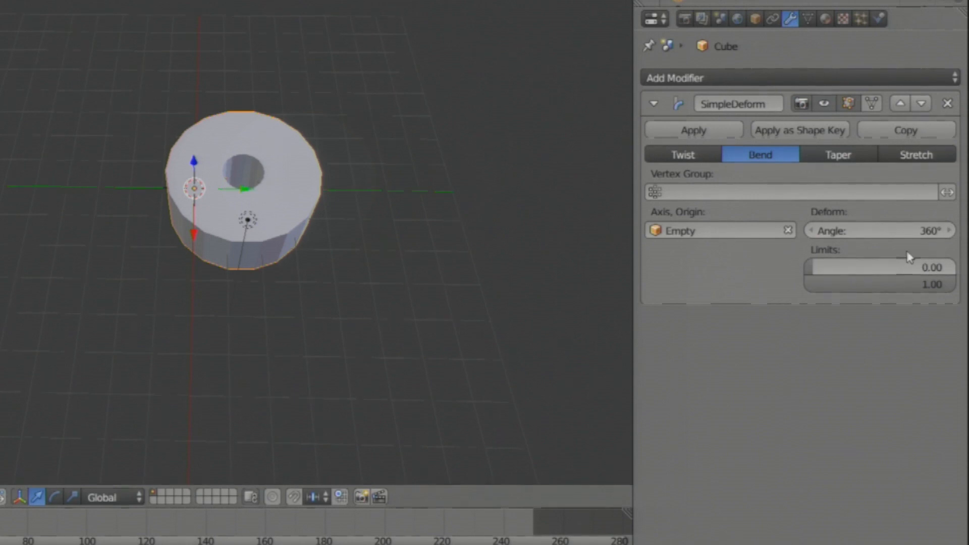
Step: Reset the bar's bend angle to 45° and raise it to about 65.2°
left_click(925, 230)
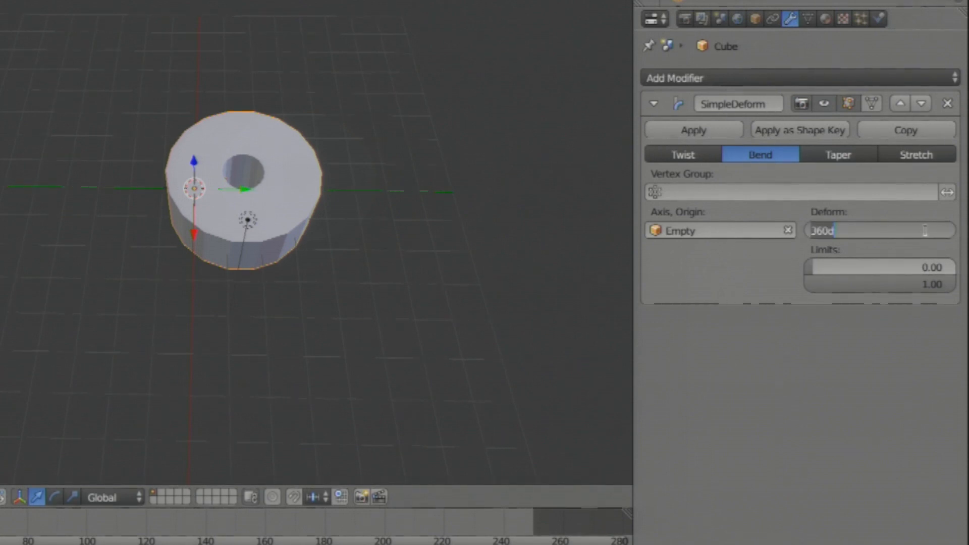
type("45")
key("Return")
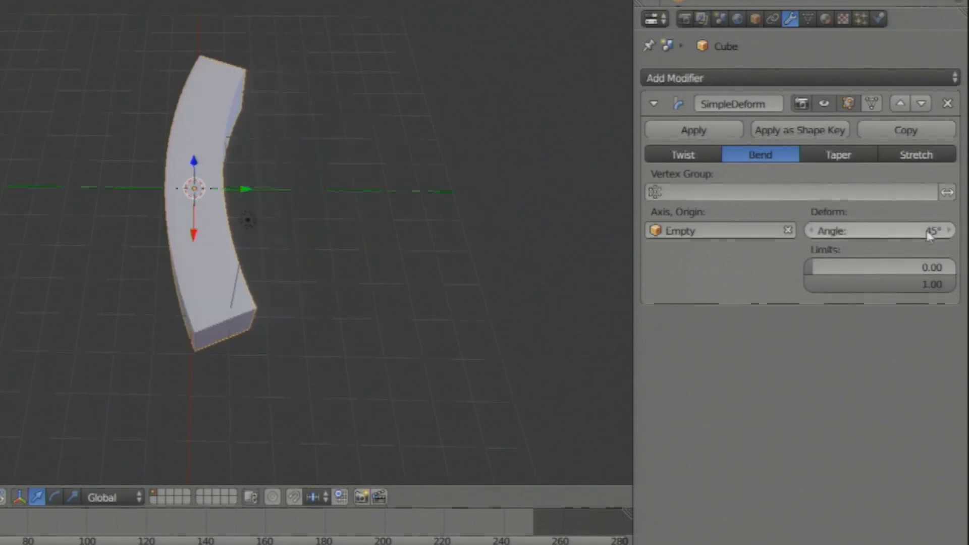
left_click_drag(845, 232, 866, 231)
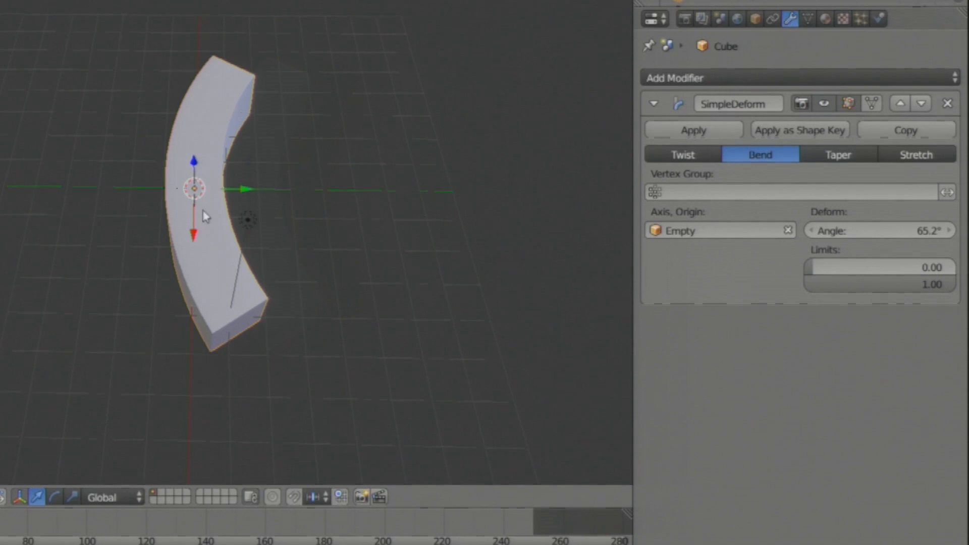
scroll(211, 204, "up", 1)
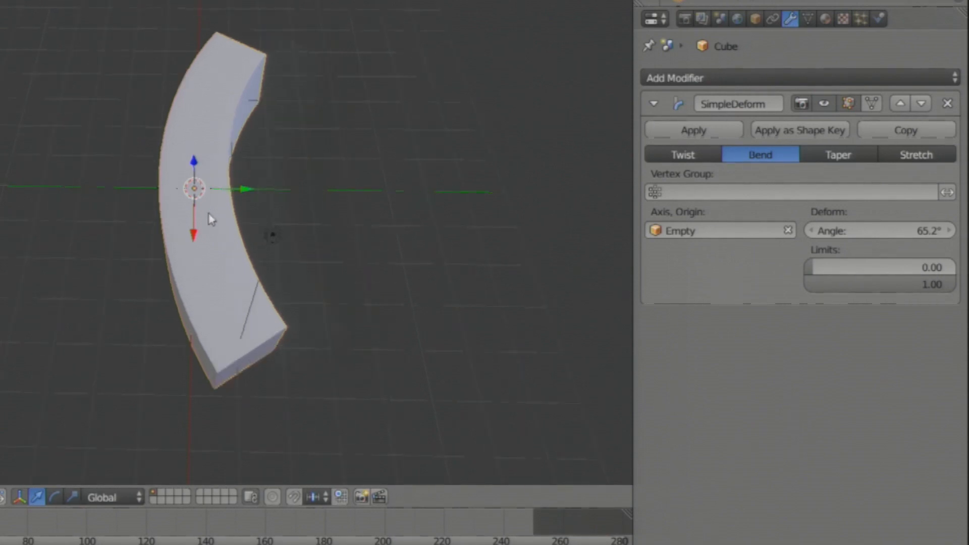
Step: Move the bar about -1.121 units along the global Y axis, and slide the empty along Y to the bar's inner side
left_click_drag(239, 187, 75, 226)
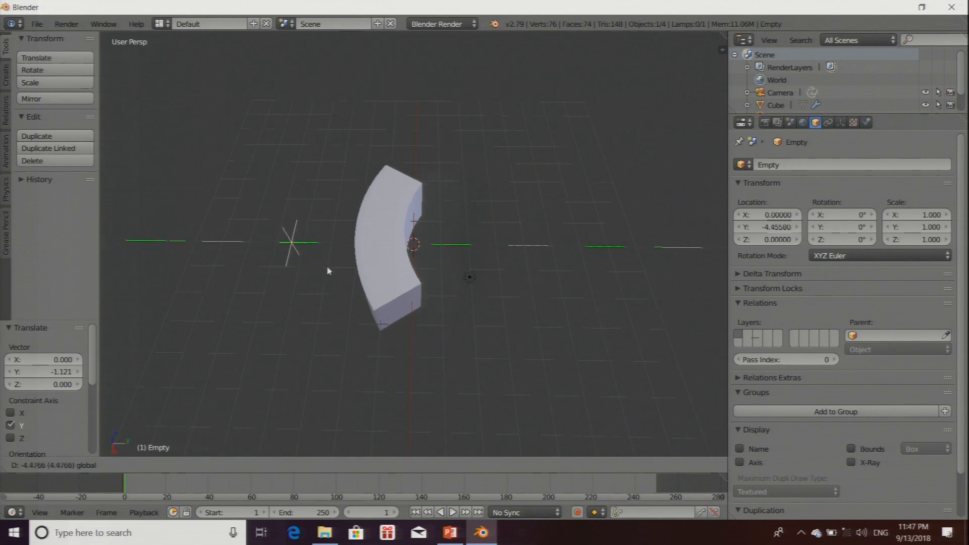
left_click_drag(327, 271, 357, 283)
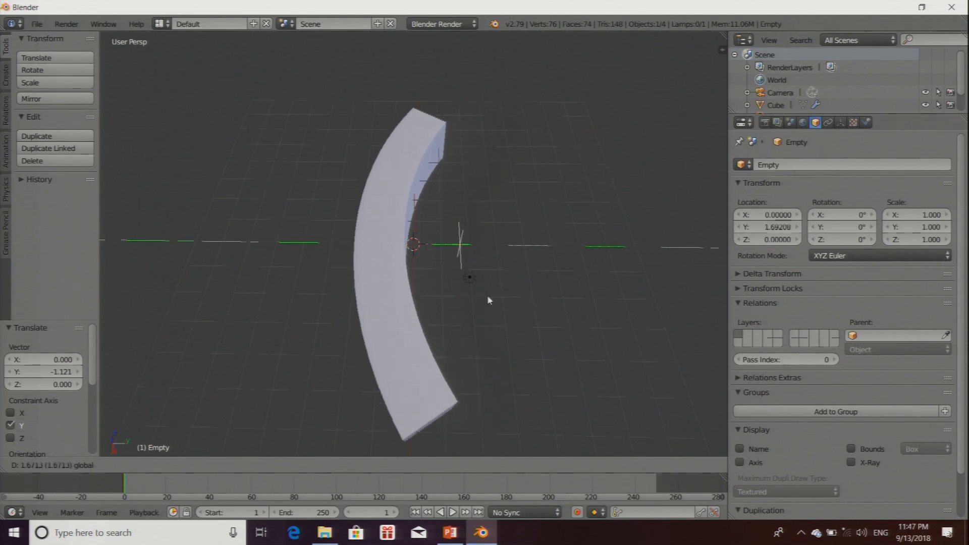
left_click(453, 299)
Step: Lower the upper limit of the bar's Simple Deform modifier to about 0.38
right_click(386, 265)
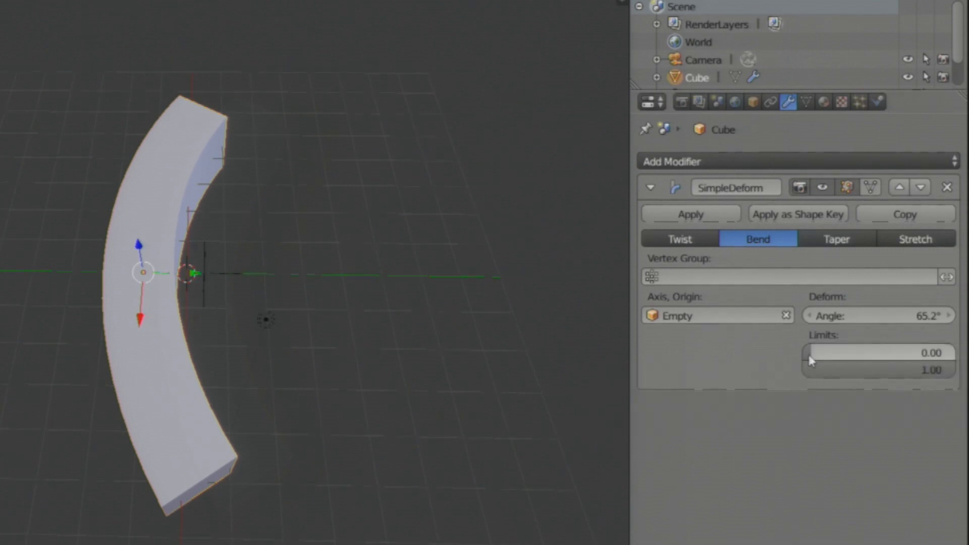
left_click_drag(947, 373, 886, 373)
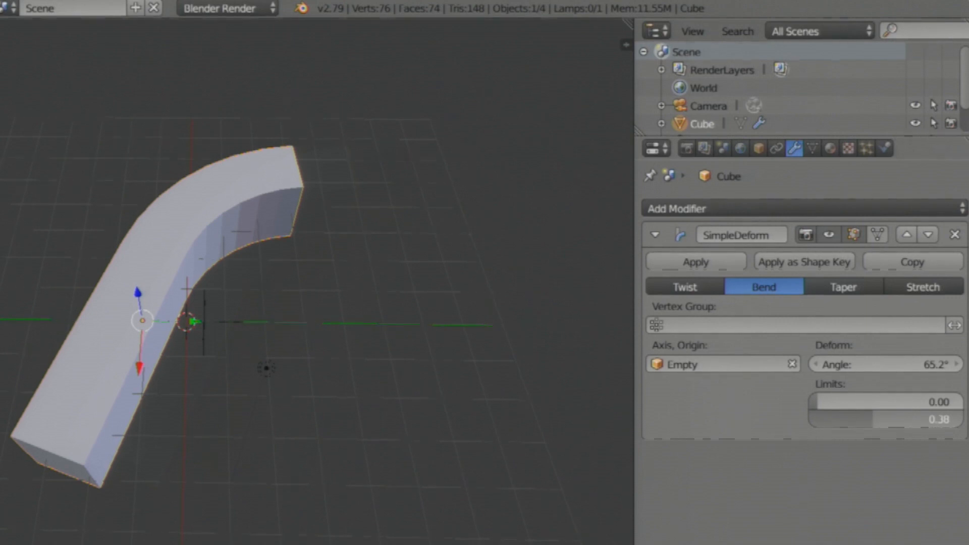
Step: Lower the bent bar's upper Simple Deform limit to about 0.19, and restore it to 1.00
left_click_drag(872, 419, 840, 419)
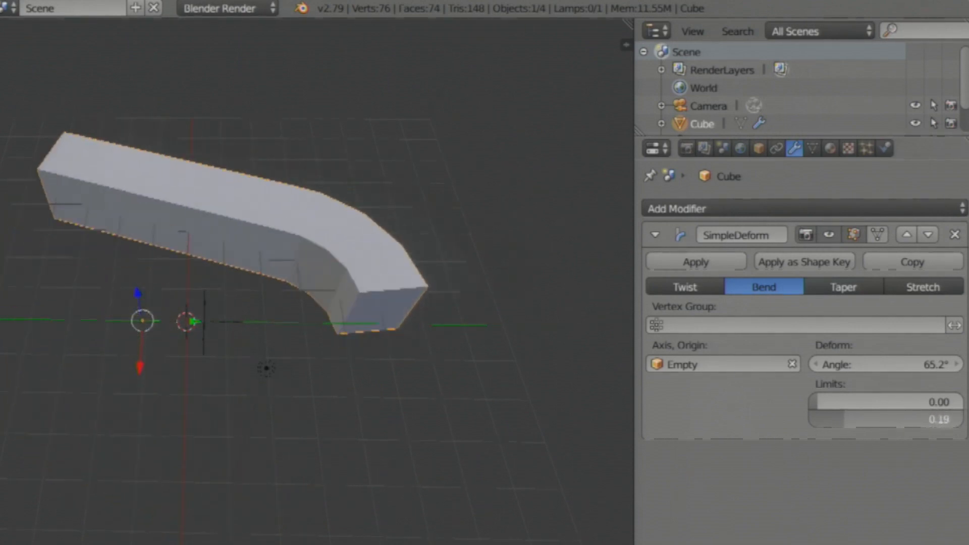
key("Escape")
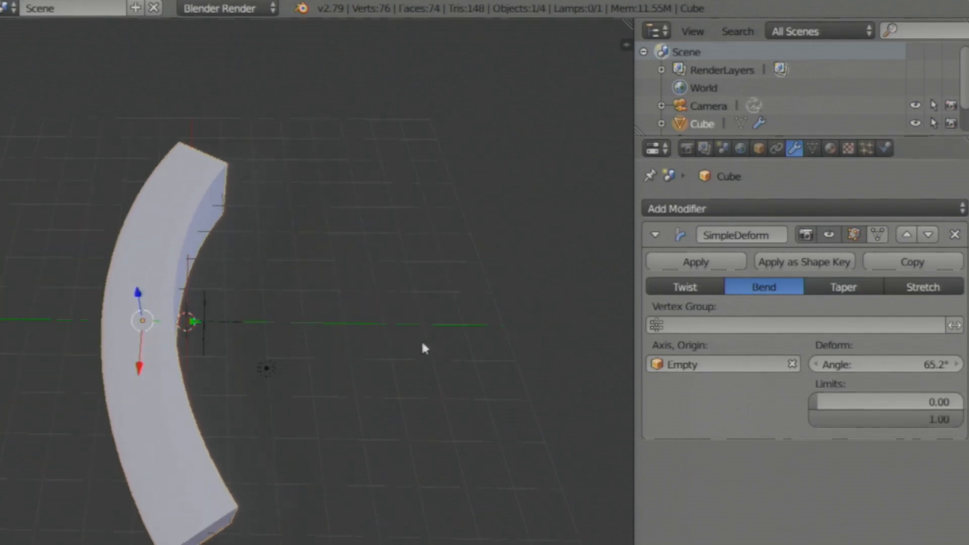
scroll(243, 341, "down", 1)
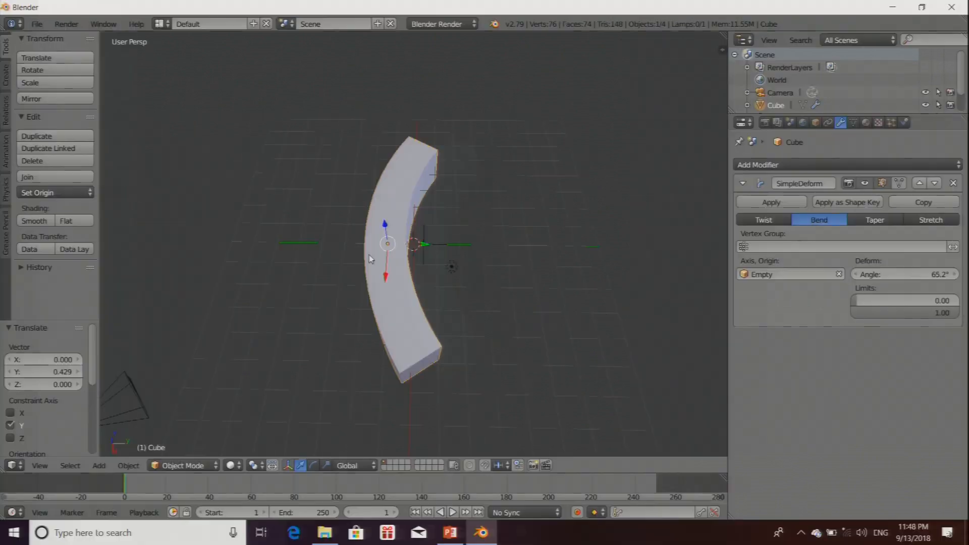
middle_click_drag(127, 335, 156, 337)
middle_click_drag(364, 271, 347, 269)
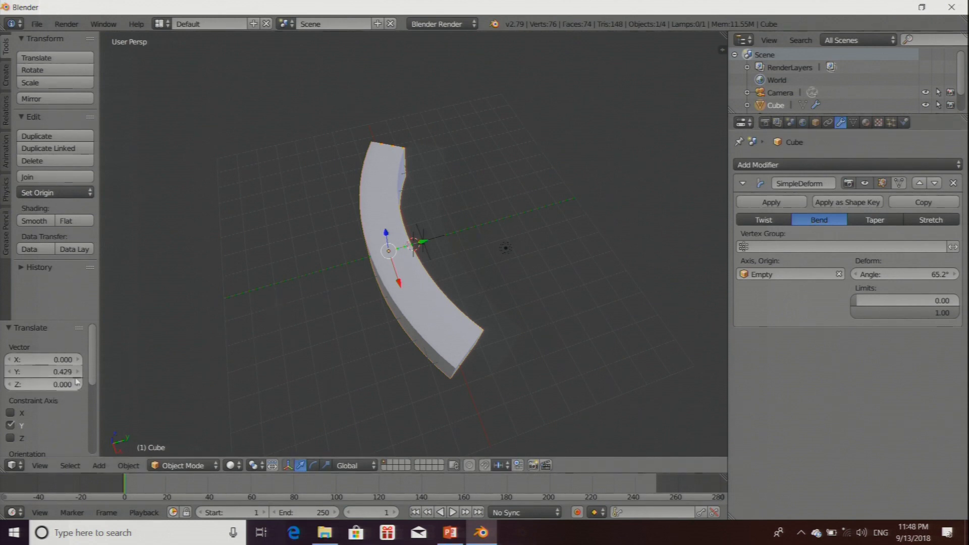
Step: Add a new cube and move it about -3.413 units along the global Y axis, beside the bent bar
left_click(99, 465)
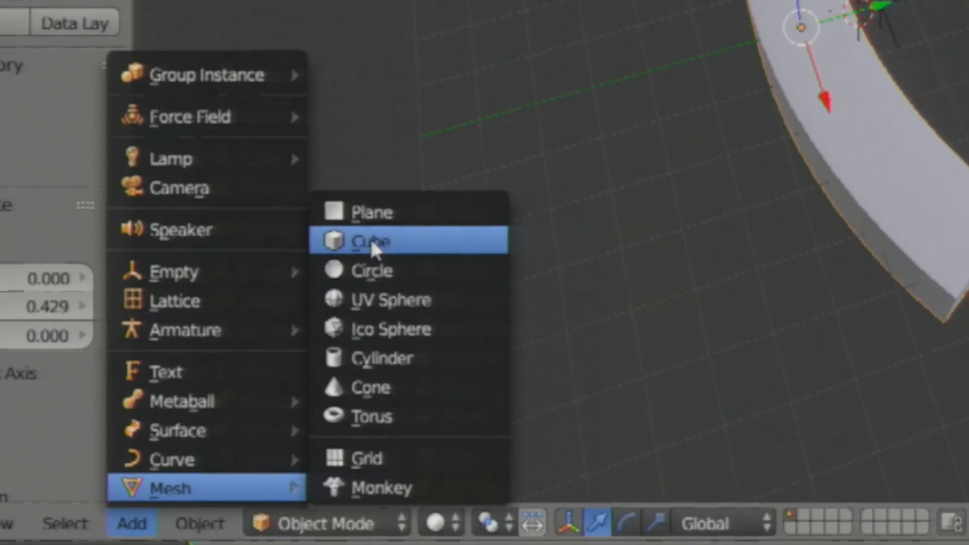
left_click(370, 237)
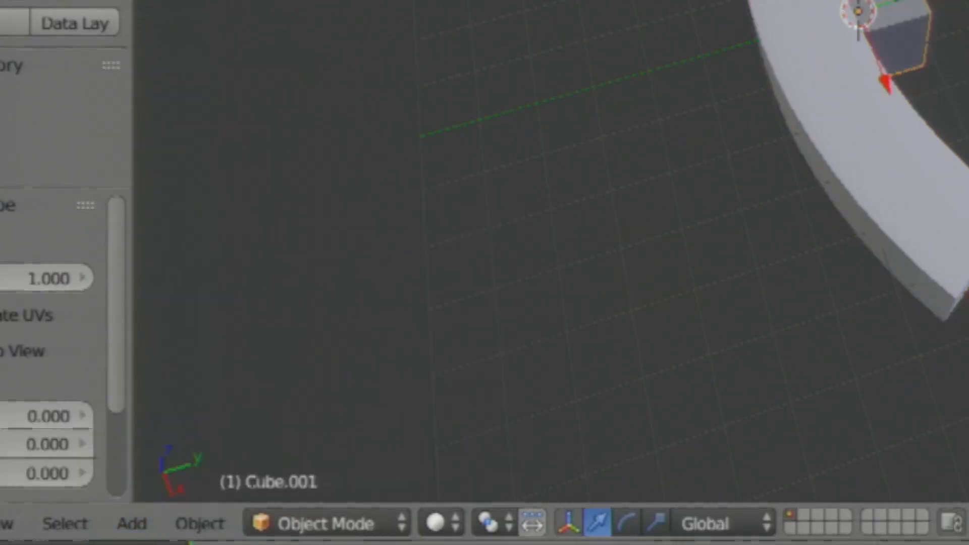
key("g")
key("y")
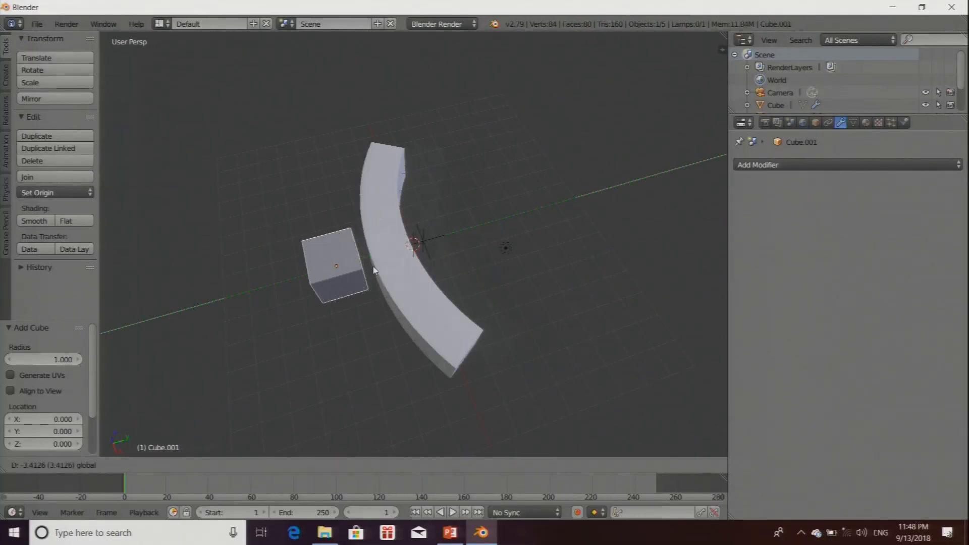
left_click(373, 270)
Step: Scale the new cube by about 6.067 along the global Z axis to form a tall column
middle_click_drag(373, 302, 351, 306)
key("s")
key("z")
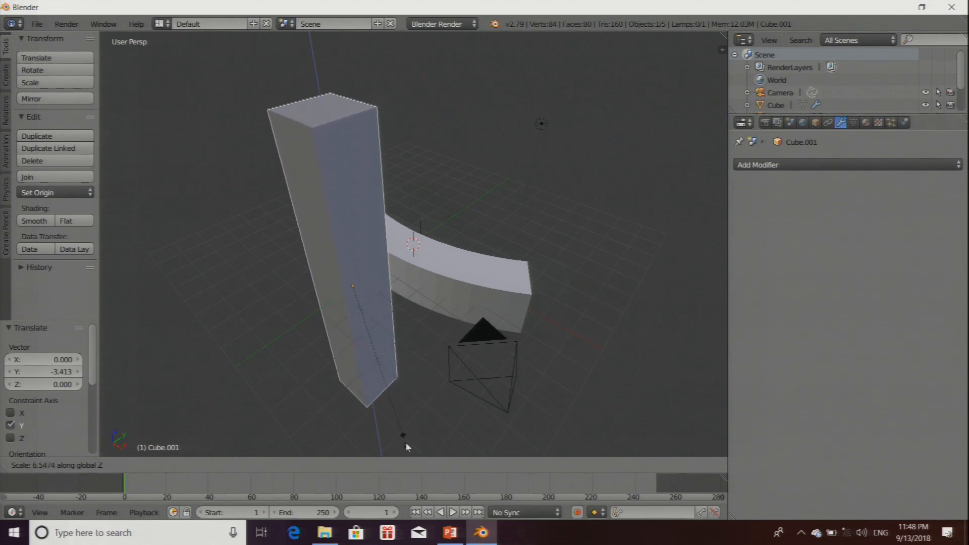
left_click(411, 423)
middle_click_drag(414, 418, 365, 342)
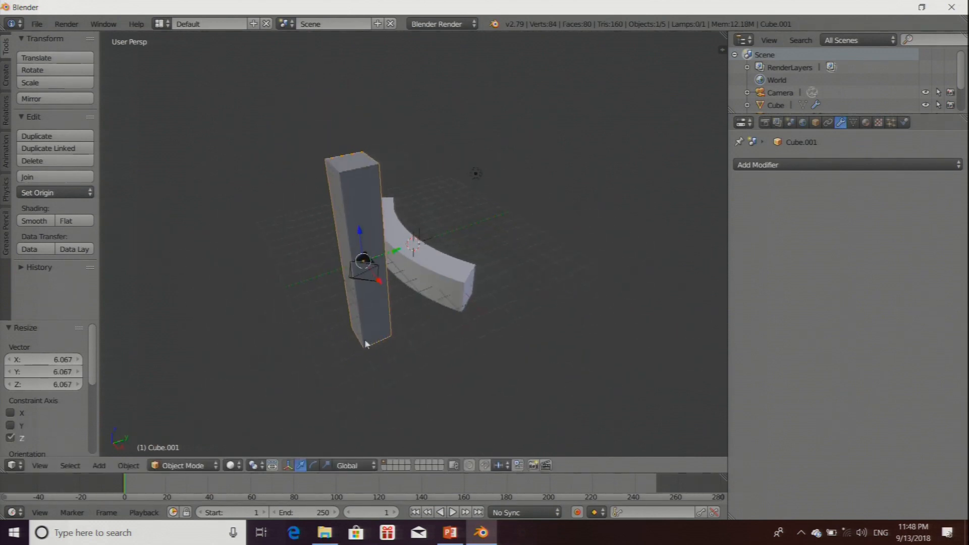
Step: Cut 14 evenly spaced horizontal edge loops into the tall column in Edit Mode and return to Object Mode
left_click(197, 462)
left_click(183, 440)
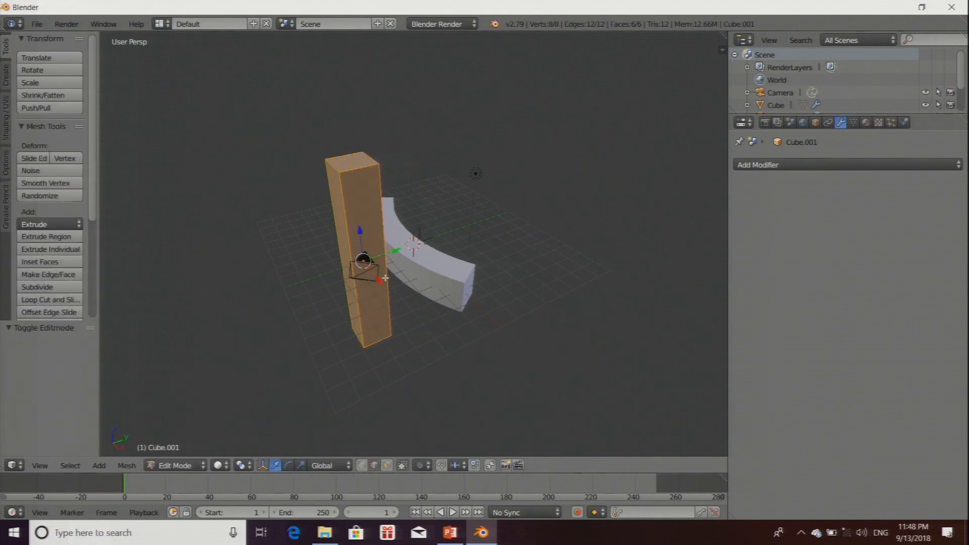
key("ctrl+r")
scroll(375, 262, "up", 4)
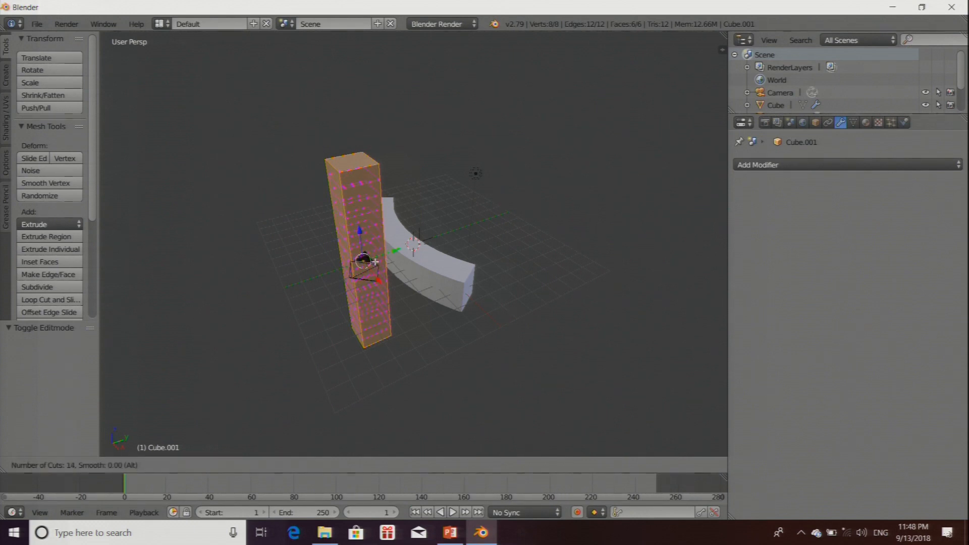
left_click(375, 262)
left_click(375, 262)
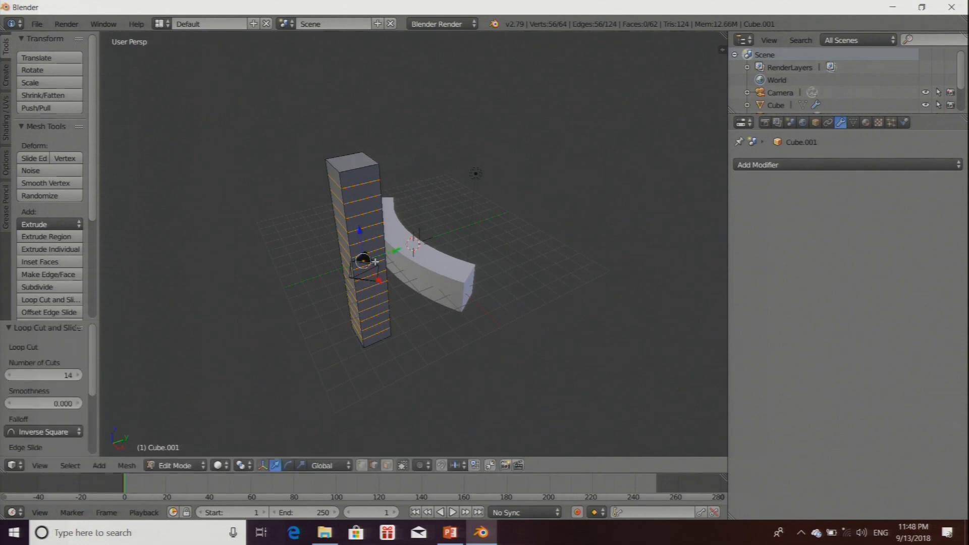
left_click(174, 466)
left_click(174, 449)
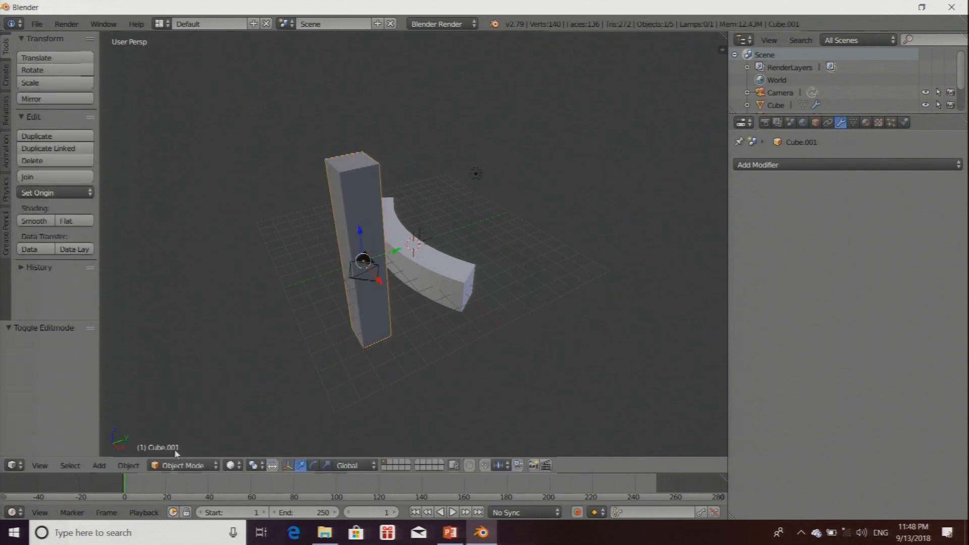
Step: Add a Plain Axes empty and move it about -3.117 units along the global Y axis into the column
left_click(98, 465)
mouse_move(117, 414)
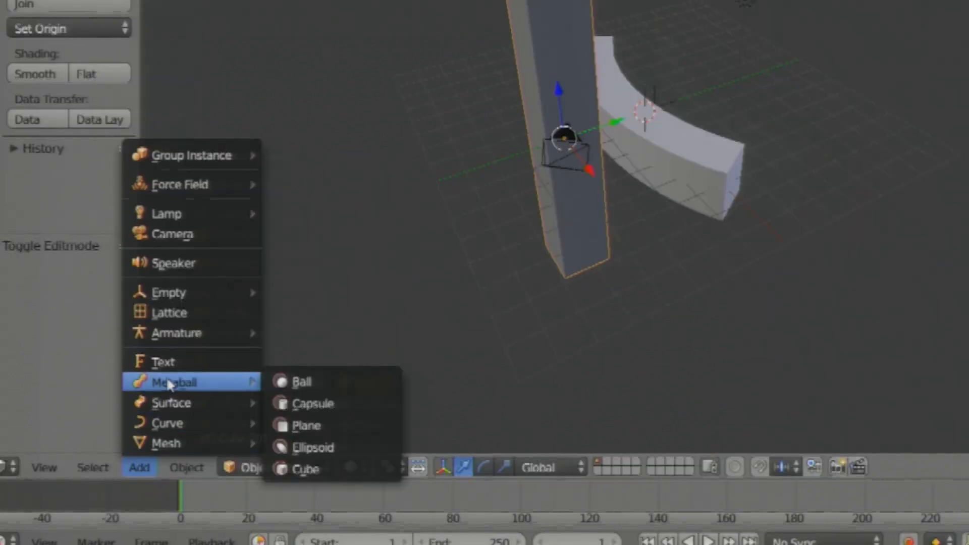
key("shift+a")
mouse_move(429, 238)
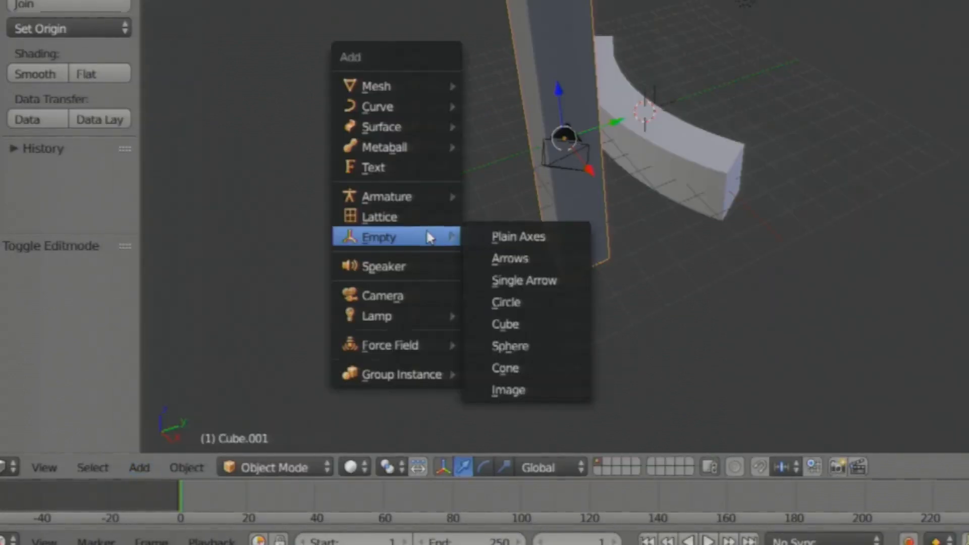
left_click(504, 237)
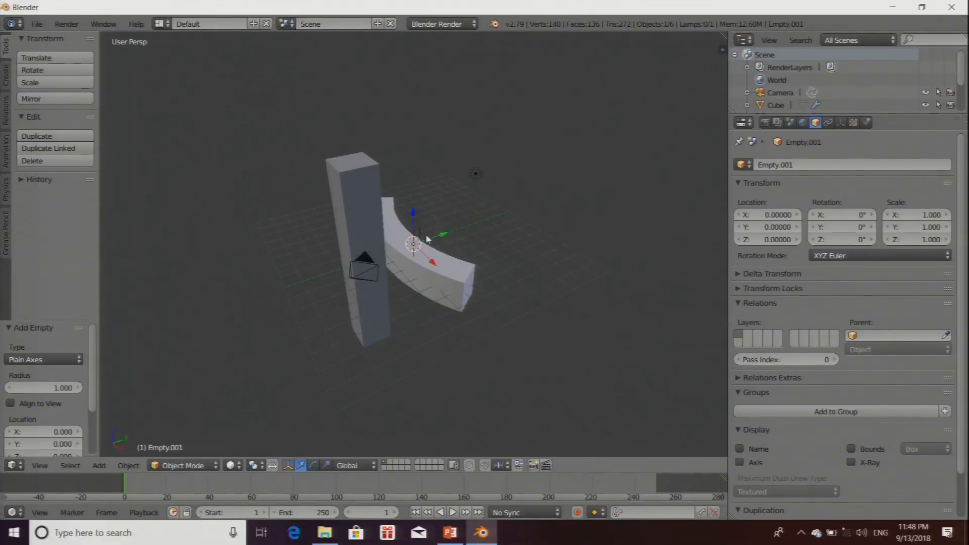
key("g")
key("y")
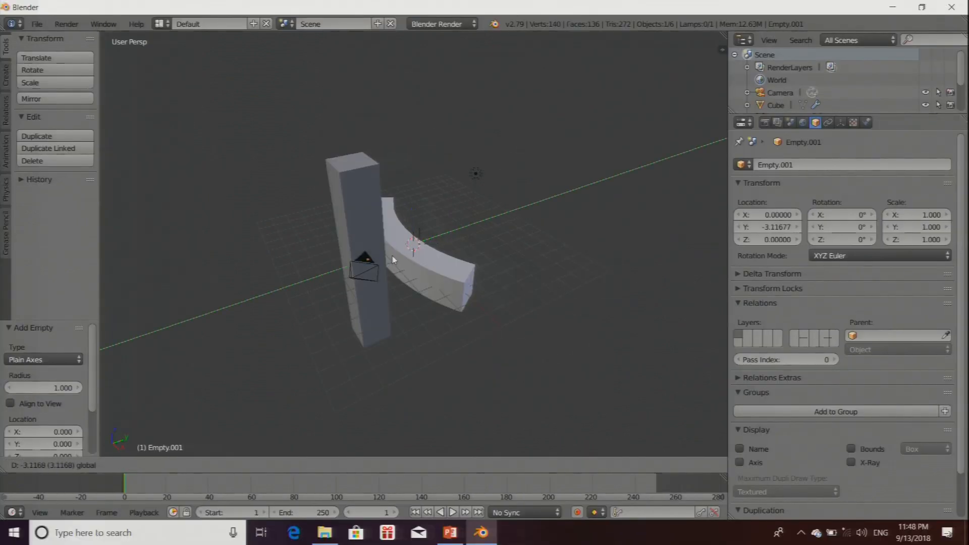
left_click(395, 260)
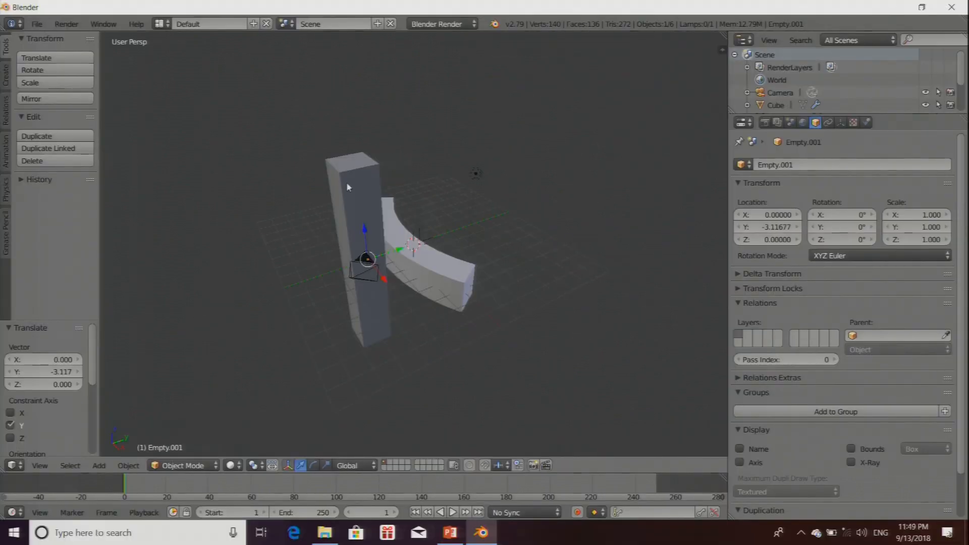
Step: Add a Simple Deform modifier to the tall column with Empty.001 as its origin, and twist it by 360°
right_click(346, 184)
left_click(789, 165)
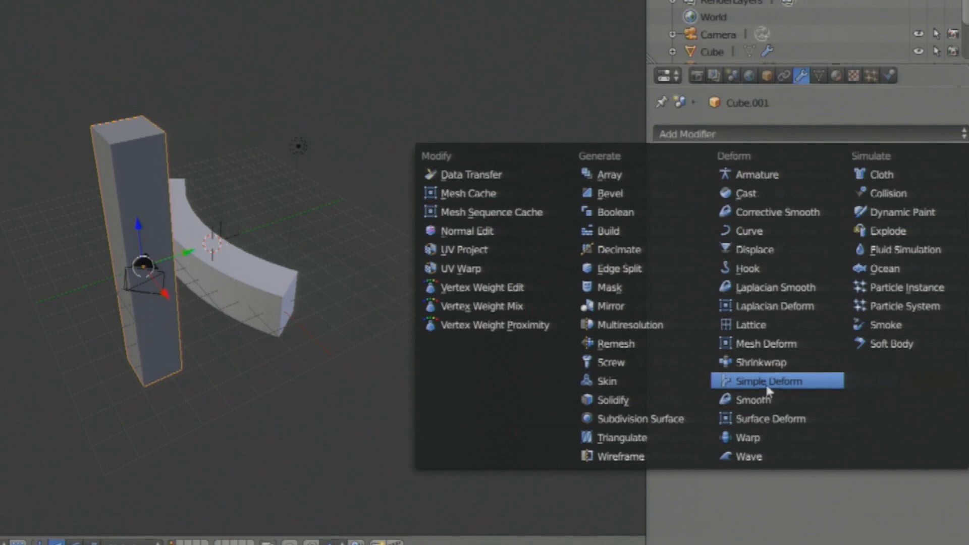
left_click(767, 387)
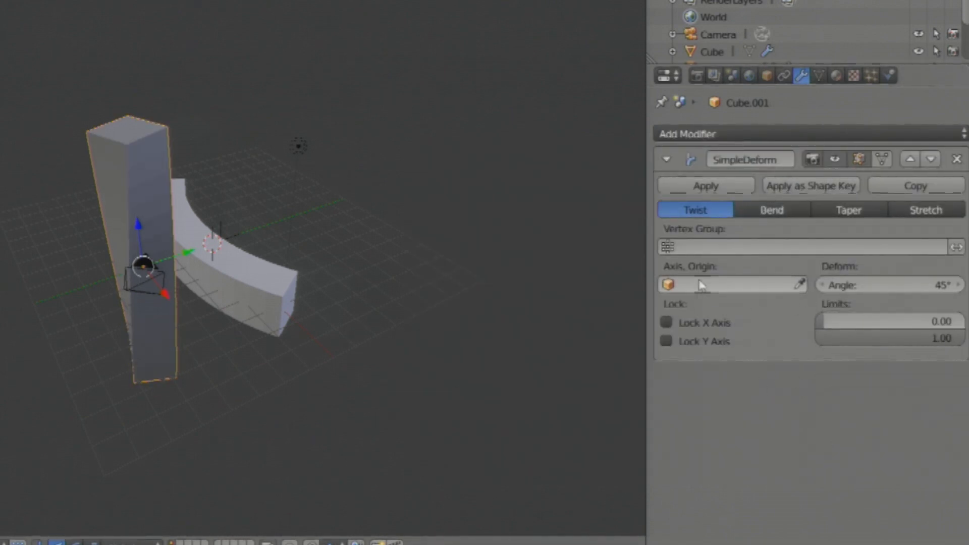
left_click(669, 285)
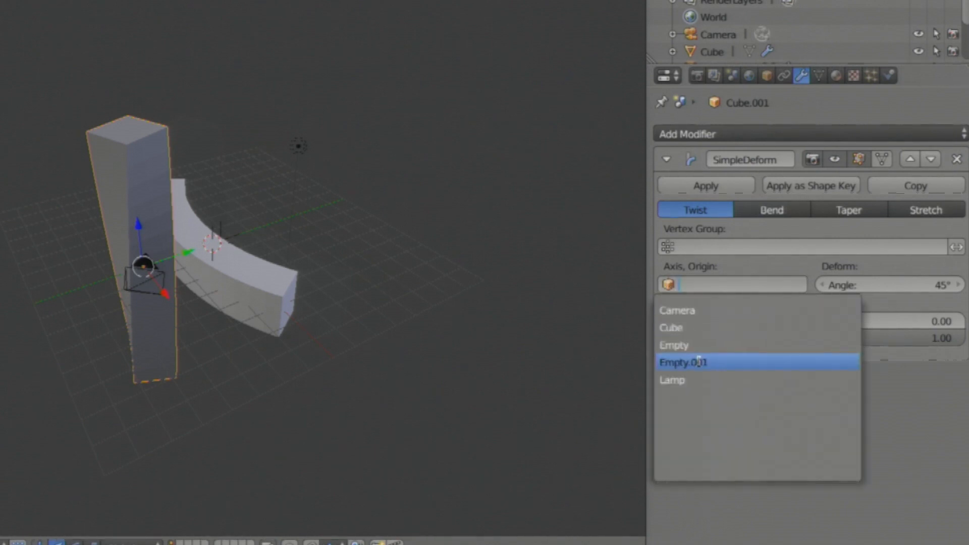
left_click(698, 362)
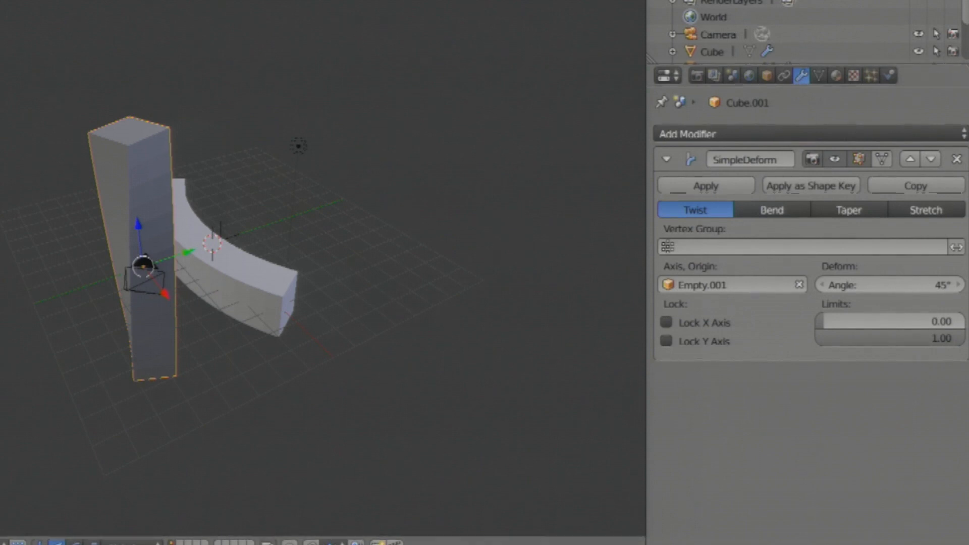
left_click_drag(858, 285, 896, 285)
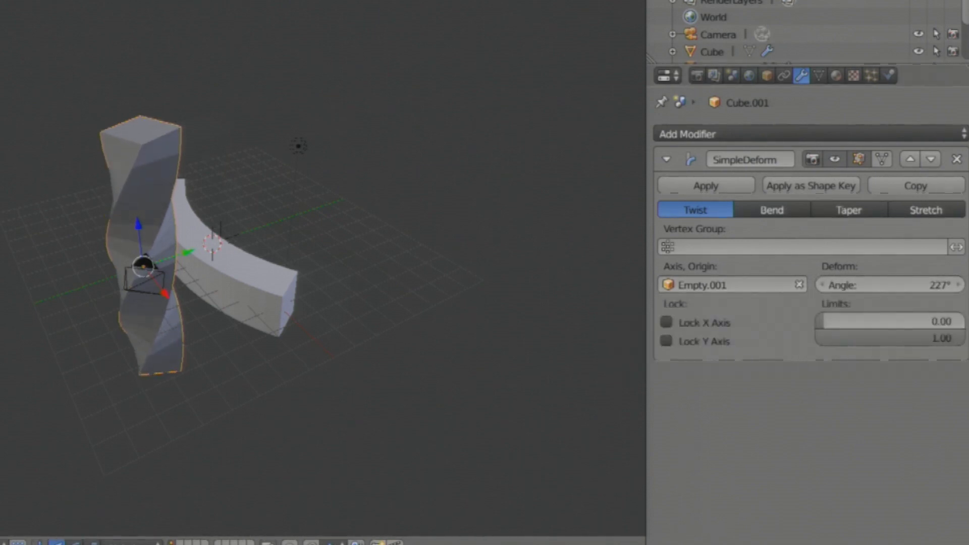
mouse_move(853, 286)
left_mouse_down()
mouse_move(866, 287)
mouse_move(844, 293)
mouse_move(872, 285)
mouse_move(860, 285)
left_mouse_up()
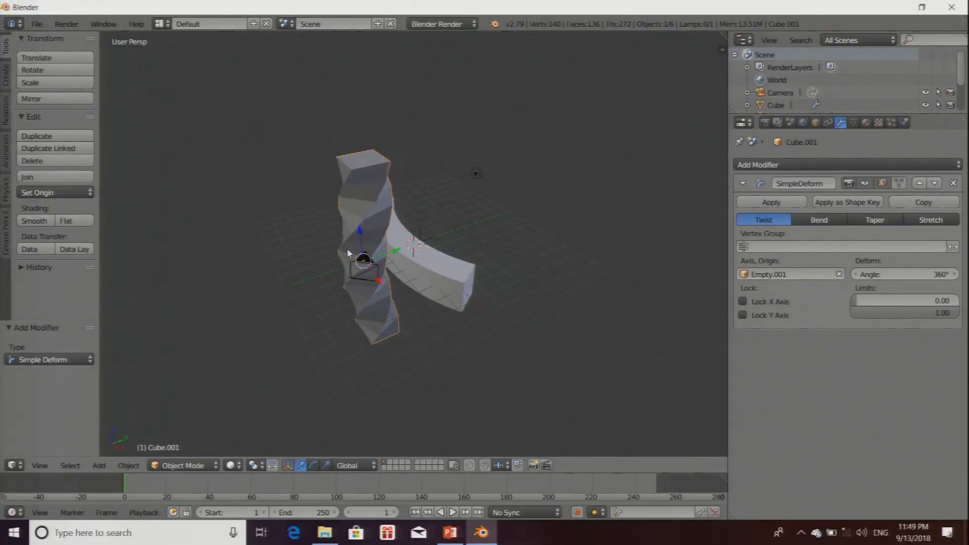
Step: Select the column's empty and move it about 6.675 units up the Z axis, above the column's top
key("z")
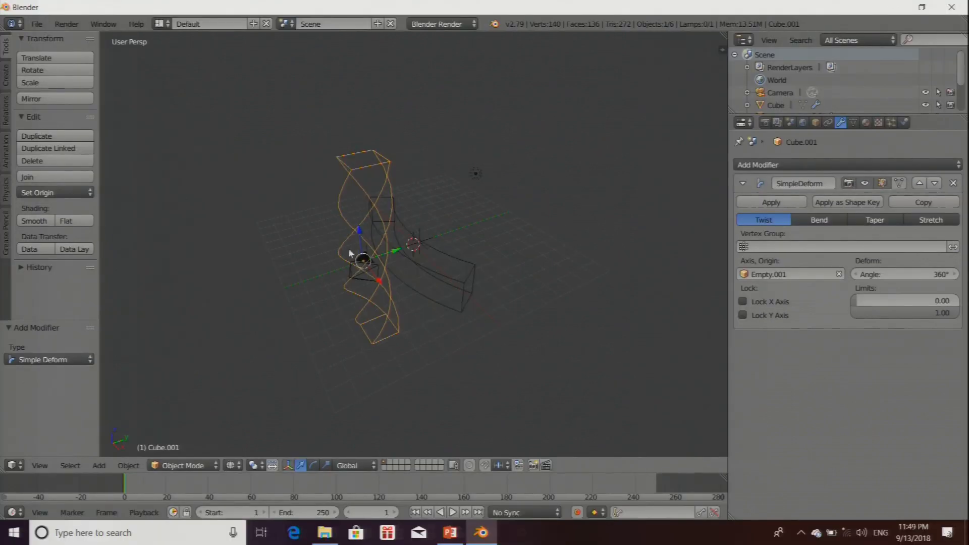
right_click(371, 258)
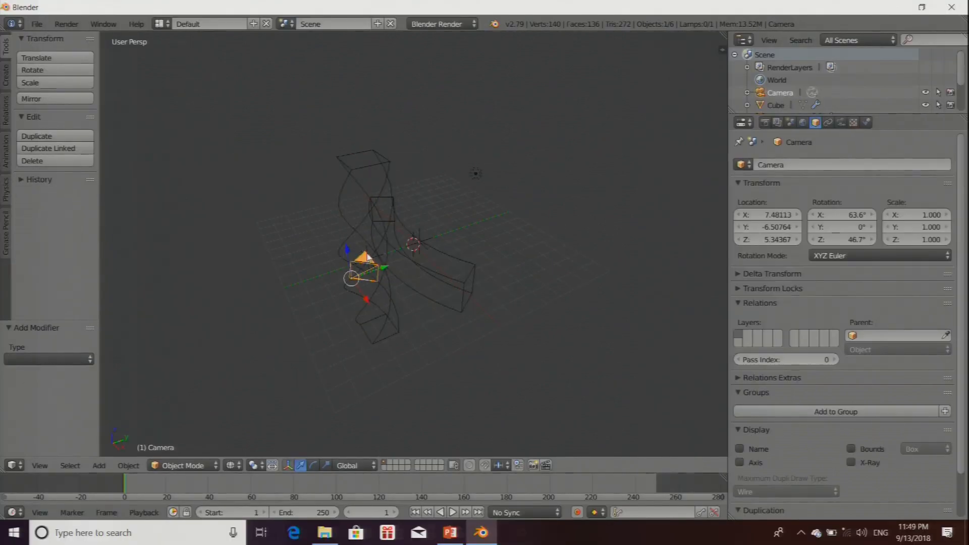
key("z")
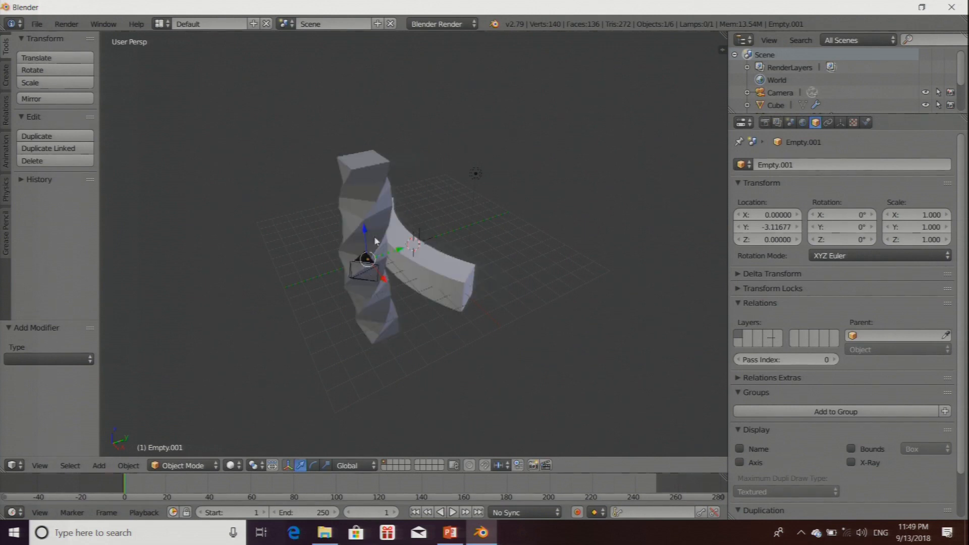
left_click_drag(365, 236, 386, 120)
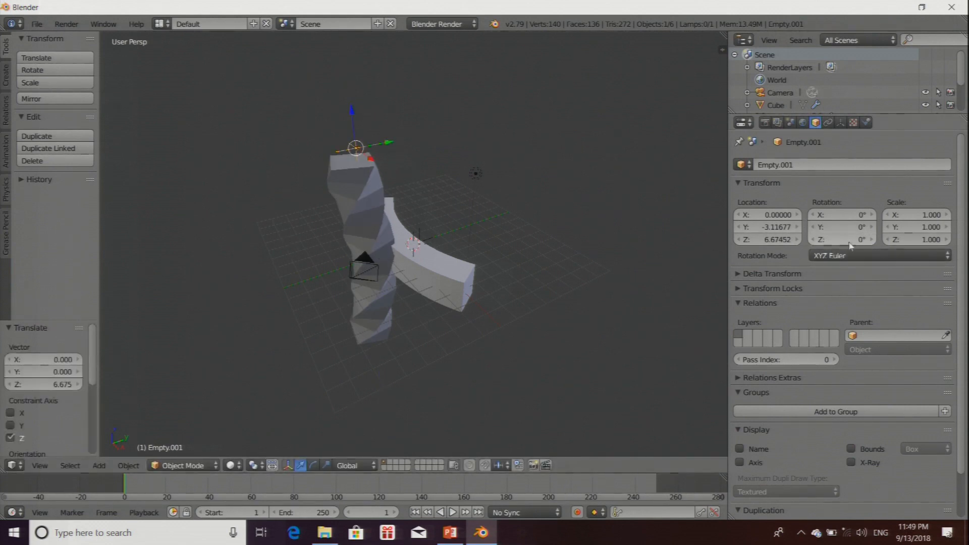
Step: Switch the twisted column's Simple Deform modifier to Taper and inspect the column in wireframe and solid display
right_click(427, 267)
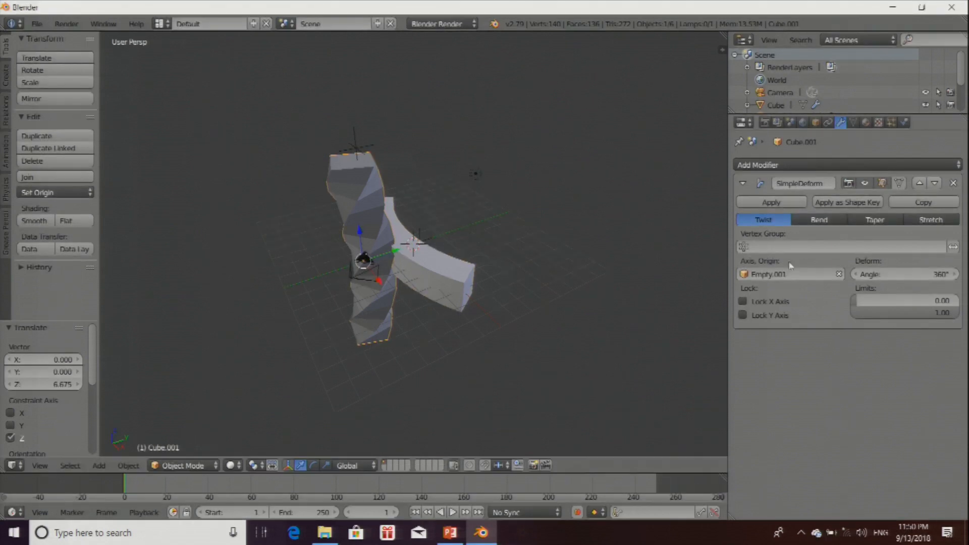
left_click(875, 221)
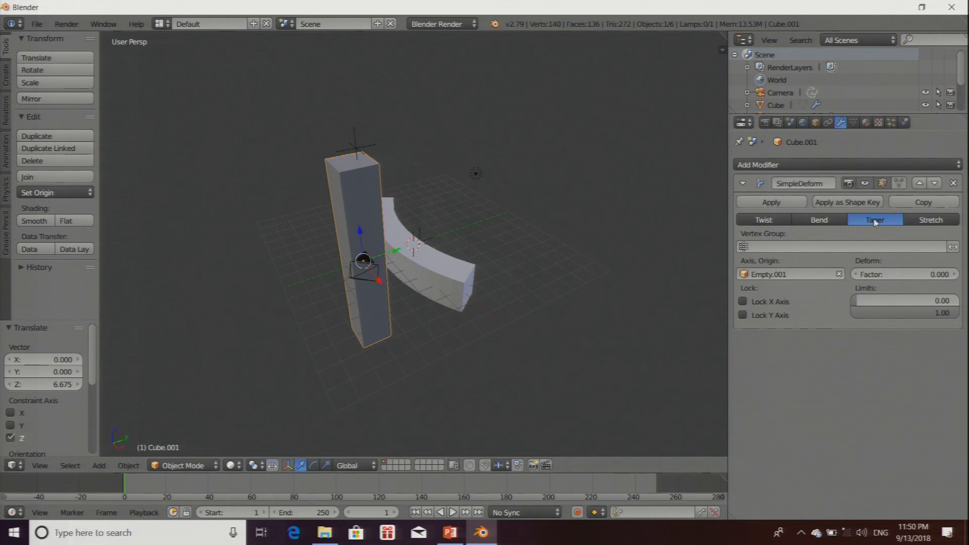
middle_click_drag(383, 267, 360, 271)
key("z")
key("z")
middle_click_drag(339, 258, 323, 298)
Step: Check the column's edge loops in Edit Mode and remove its Simple Deform modifier
left_click(194, 463)
left_click(203, 437)
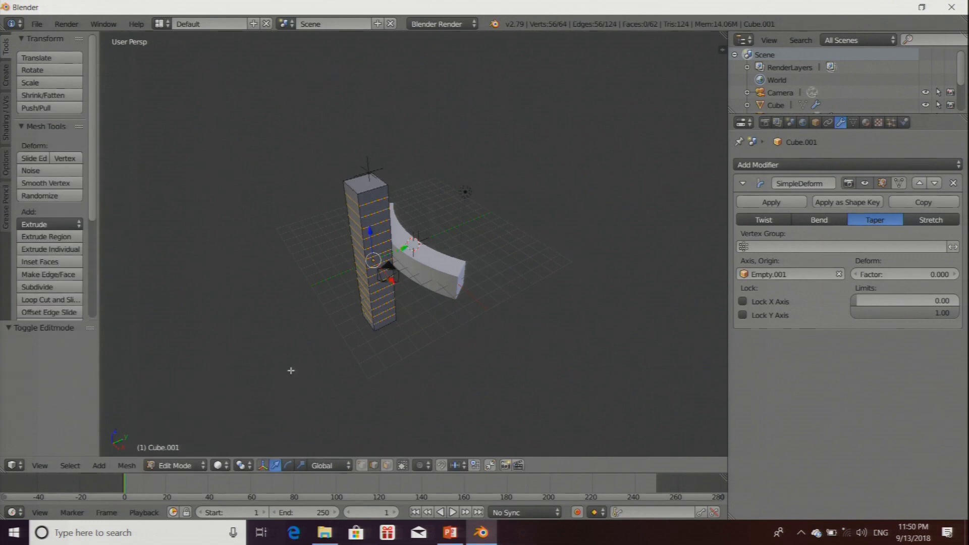
scroll(392, 299, "up", 3)
scroll(261, 226, "down", 1)
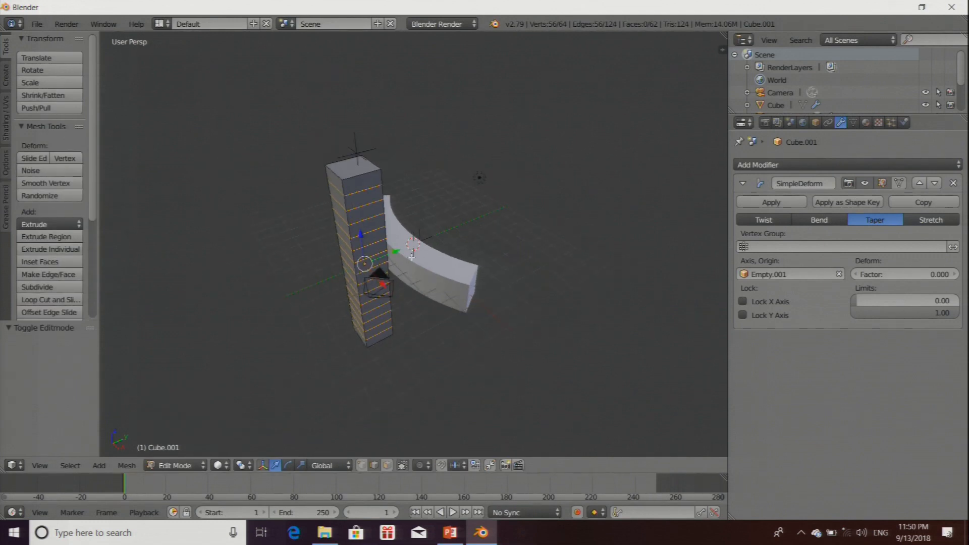
left_click(953, 183)
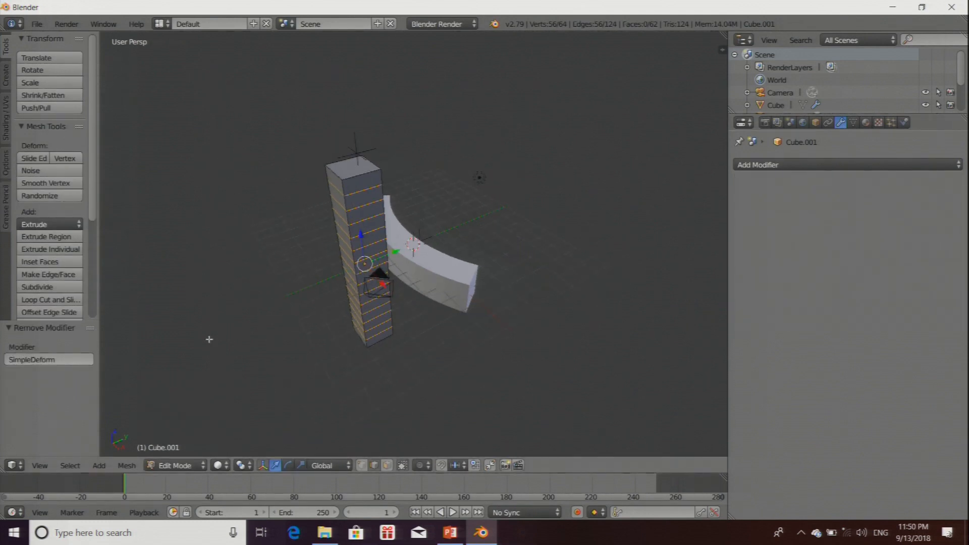
Step: Return to Object Mode and add a new Simple Deform modifier to the tall column in Taper mode
left_click(190, 469)
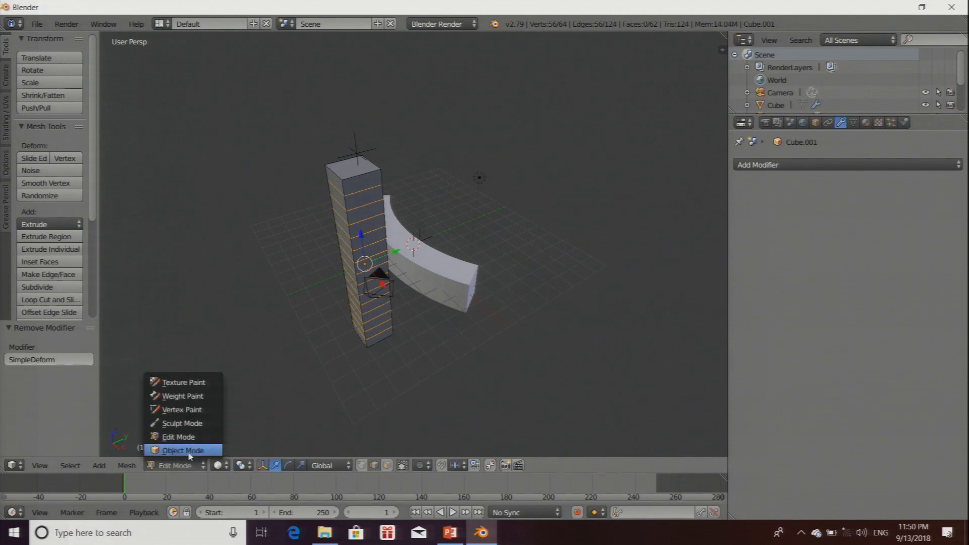
left_click(183, 451)
left_click(808, 164)
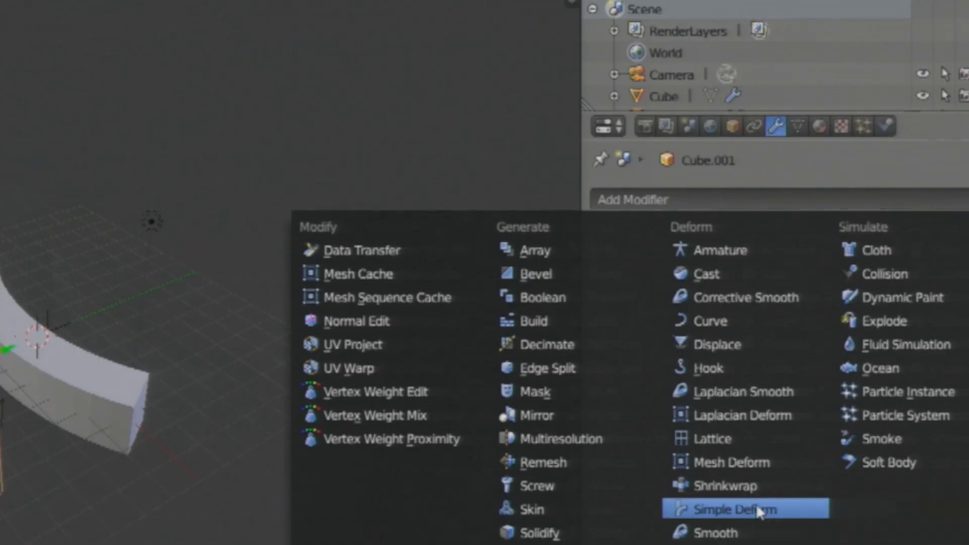
left_click(815, 343)
left_click(852, 296)
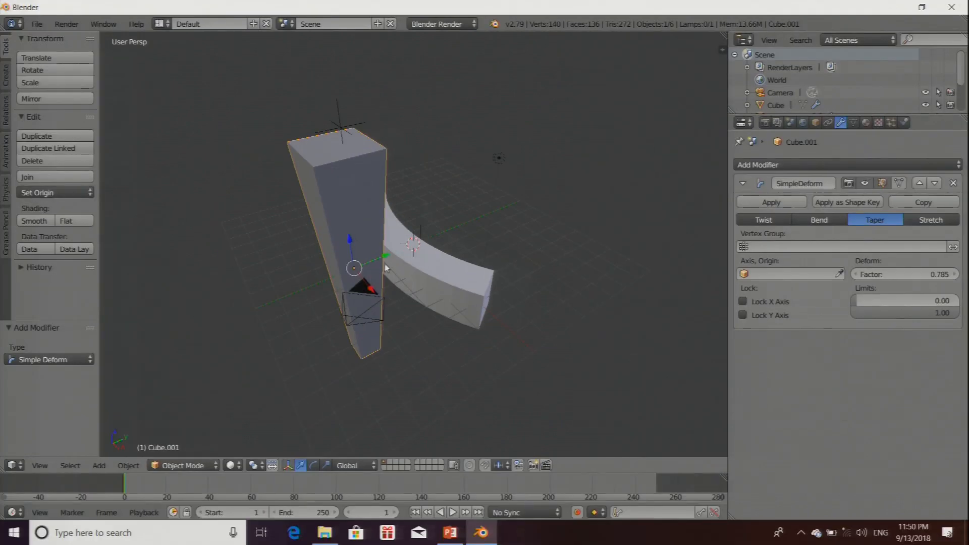
scroll(386, 268, "down", 2)
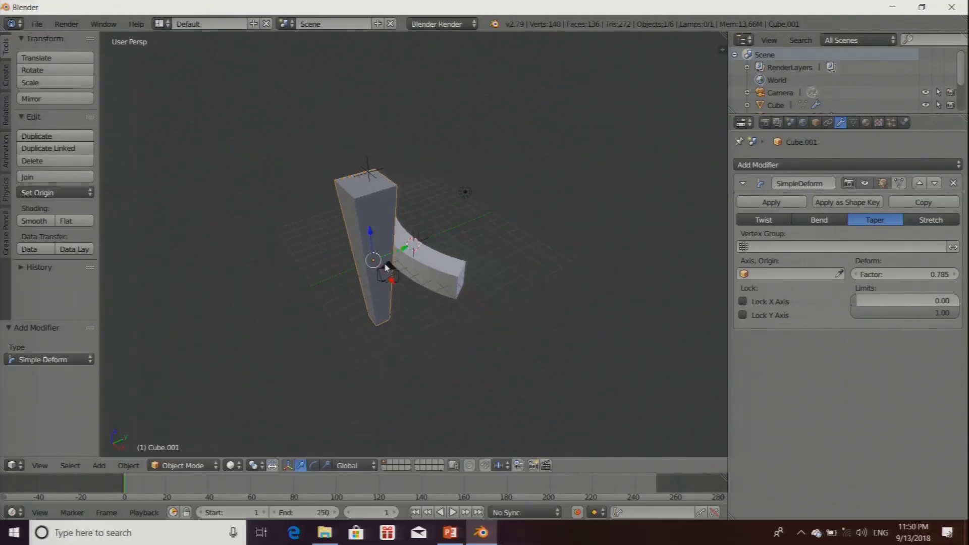
scroll(386, 268, "up", 1)
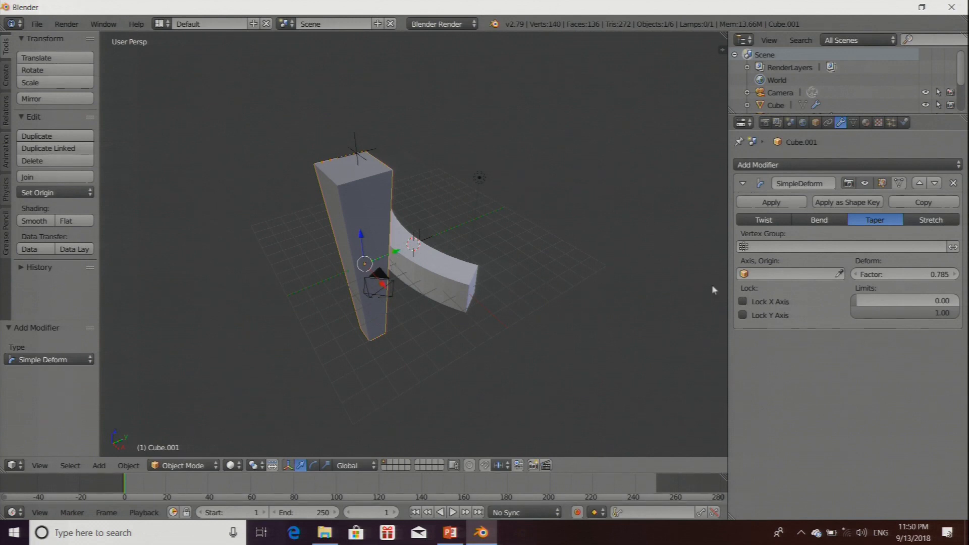
Step: Set the column's taper factor to -0.825 and its deformation limits to 0.38 and 0.46
mouse_move(933, 278)
left_mouse_down()
mouse_move(963, 278)
mouse_move(923, 278)
left_mouse_up()
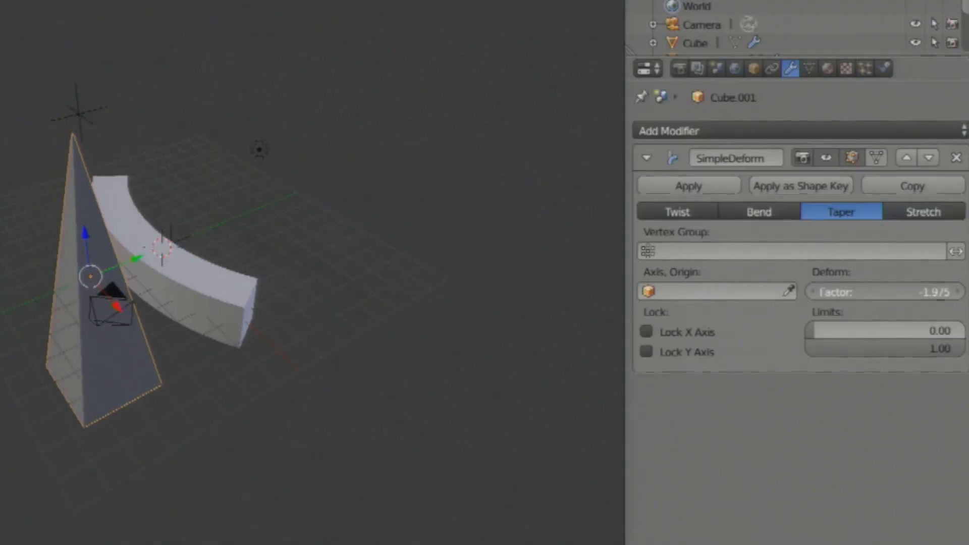
left_click_drag(884, 292, 926, 291)
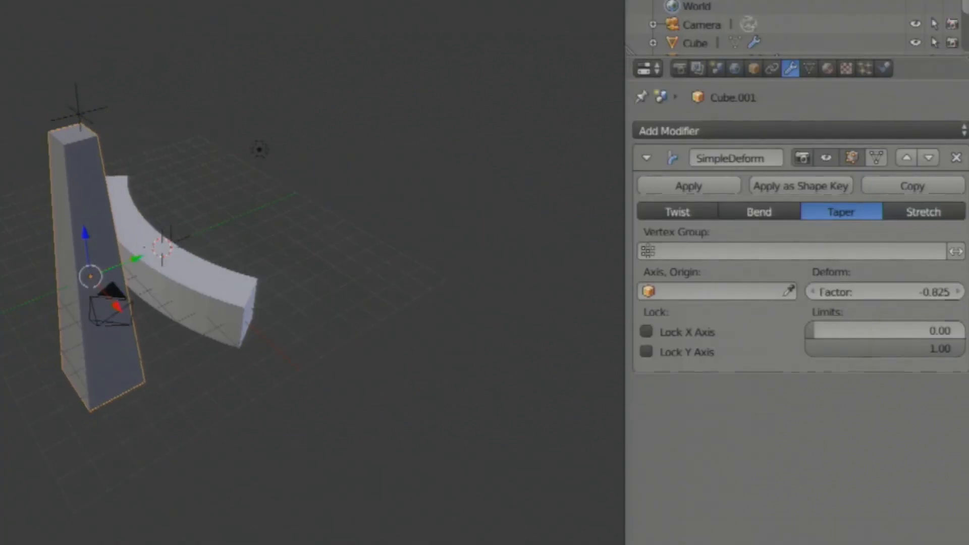
left_click_drag(811, 332, 886, 351)
left_click(910, 349)
left_click(872, 427)
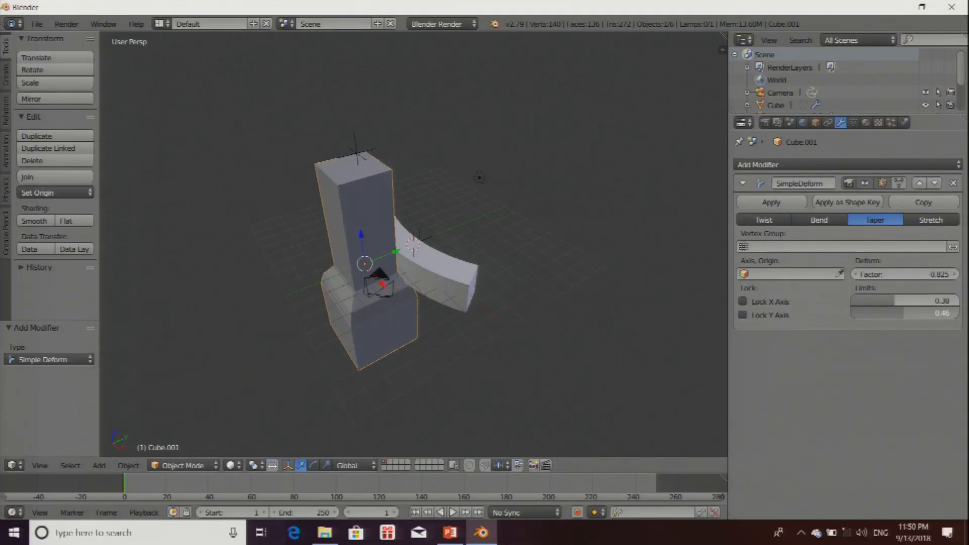
mouse_move(903, 313)
left_mouse_down()
mouse_move(913, 313)
mouse_move(903, 313)
left_mouse_up()
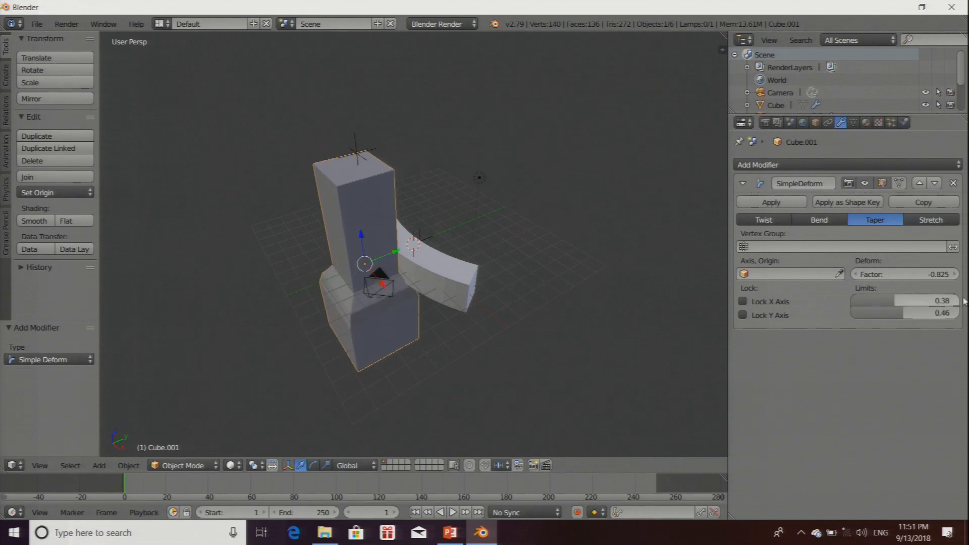
Step: Switch the column's deformation to Stretch with factor -0.765 and limits 0.27 and 0.81, and move the column about -4.051 along Y
left_click(929, 222)
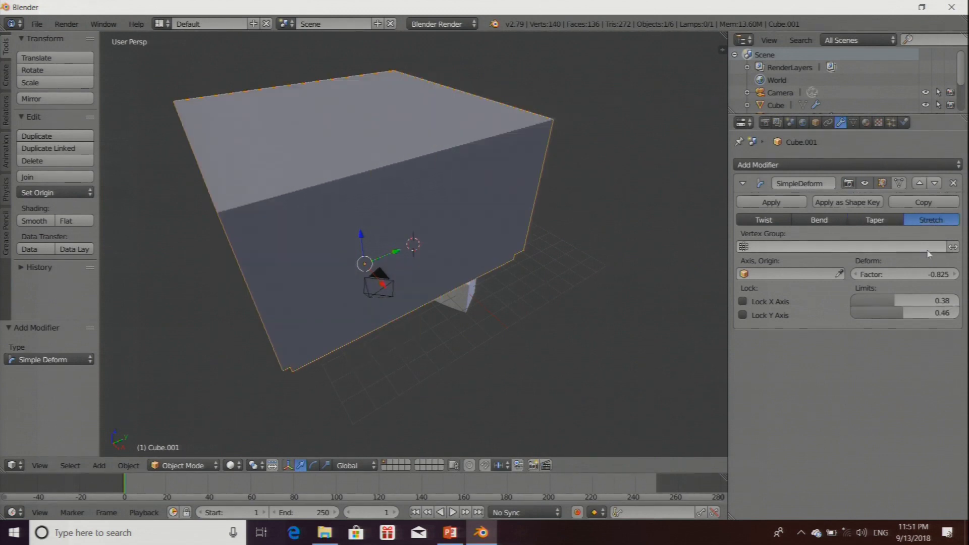
left_click_drag(886, 281, 942, 313)
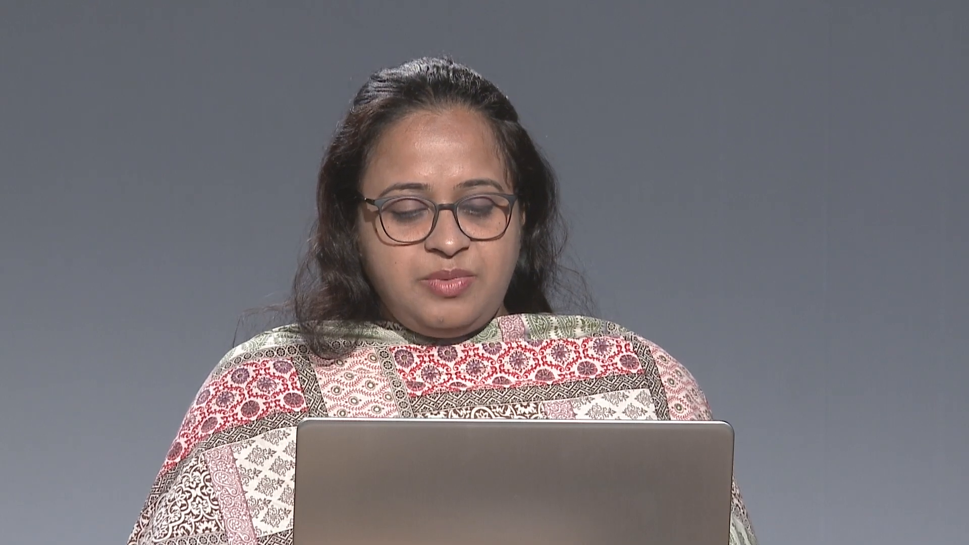
left_click_drag(909, 300, 883, 300)
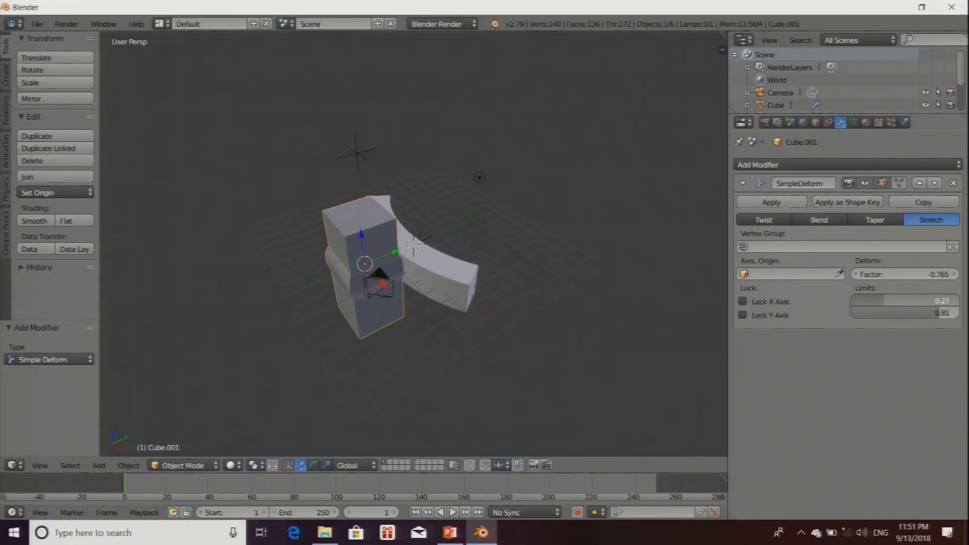
left_click_drag(389, 258, 317, 268)
Step: Examine the stretched column and the bent bar from several angles
middle_click_drag(676, 332, 559, 327)
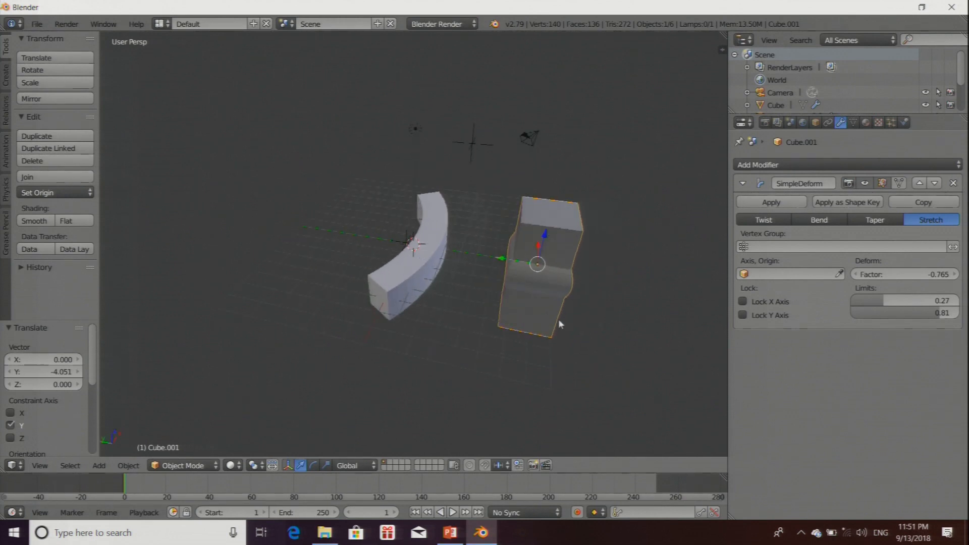
middle_click_drag(565, 314, 439, 316)
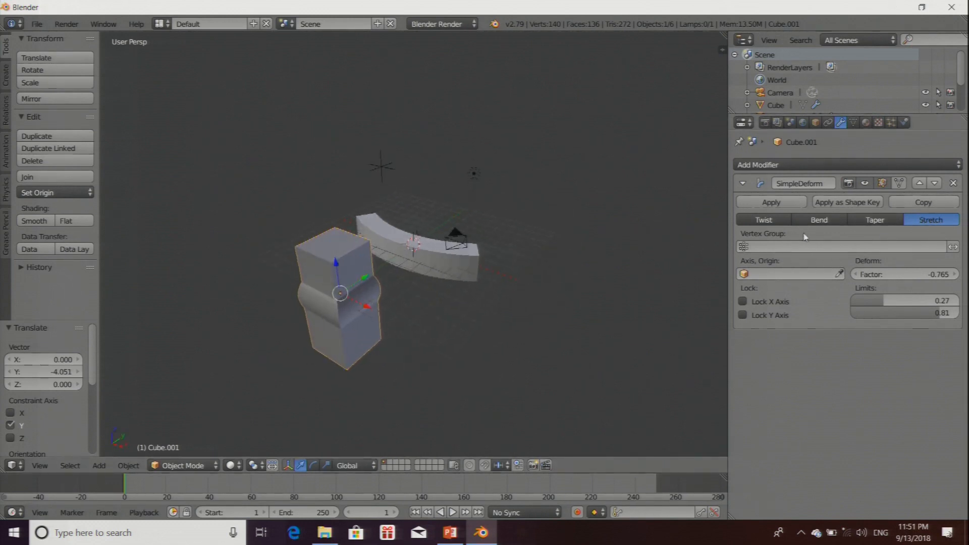
middle_click_drag(452, 320, 383, 329)
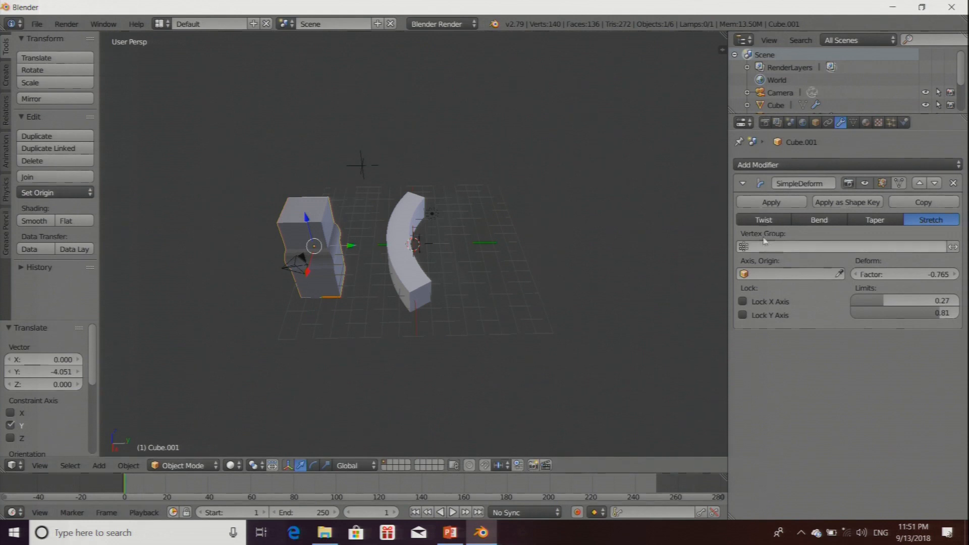
middle_click_drag(434, 275, 433, 295)
scroll(433, 295, "down", 3)
scroll(484, 314, "up", 2)
scroll(486, 312, "up", 2)
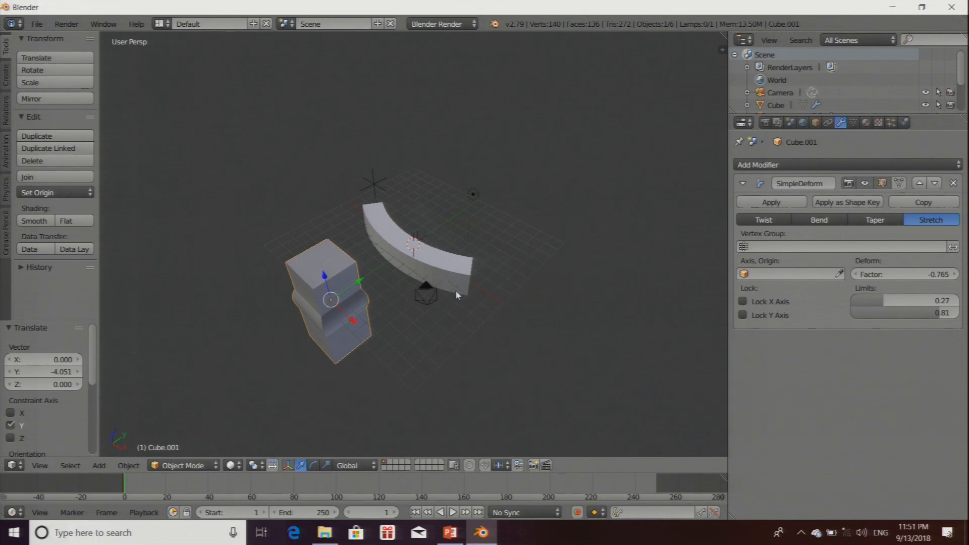
mouse_move(453, 274)
middle_mouse_down()
mouse_move(474, 286)
mouse_move(440, 289)
mouse_move(449, 288)
middle_mouse_up()
scroll(416, 273, "up", 3)
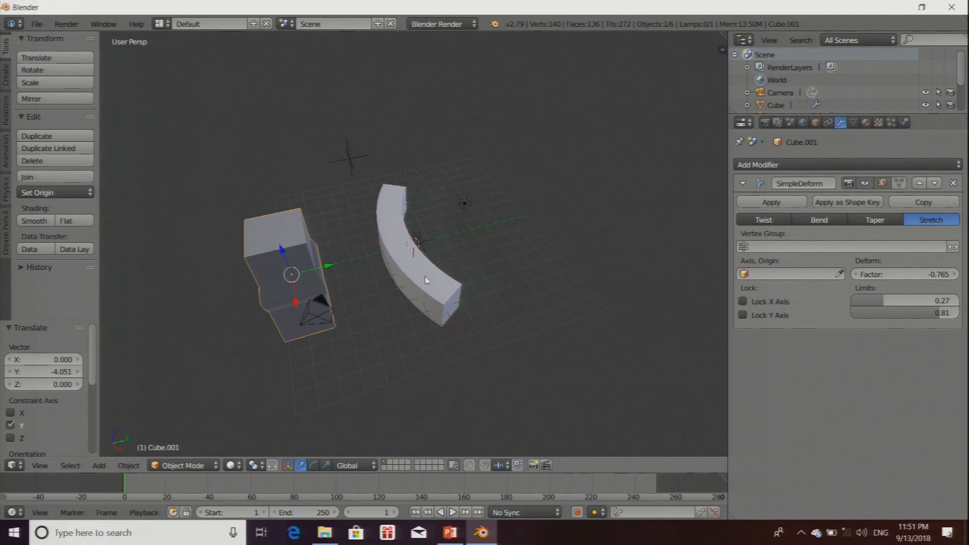
Step: Select the bent bar and remove its Simple Deform modifier
left_click(874, 163)
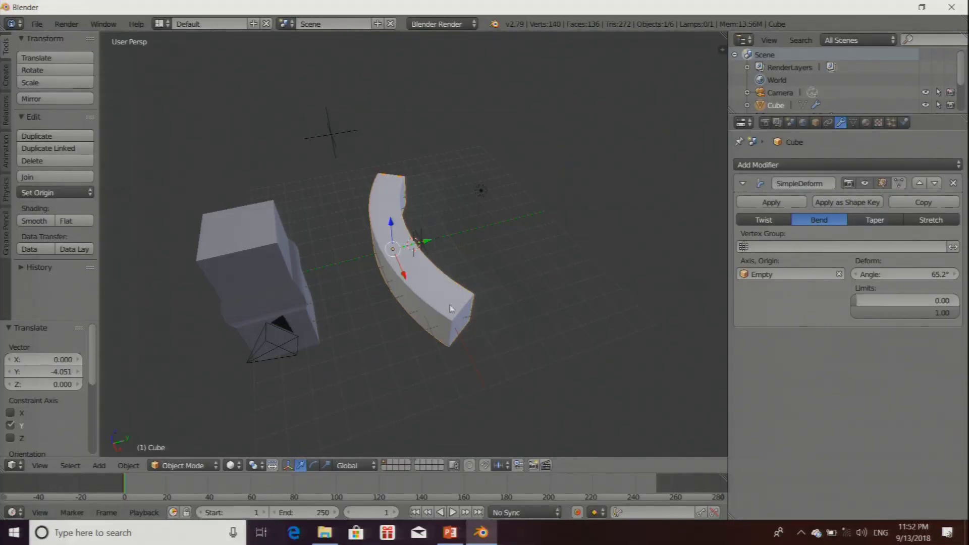
middle_click_drag(506, 343, 481, 347)
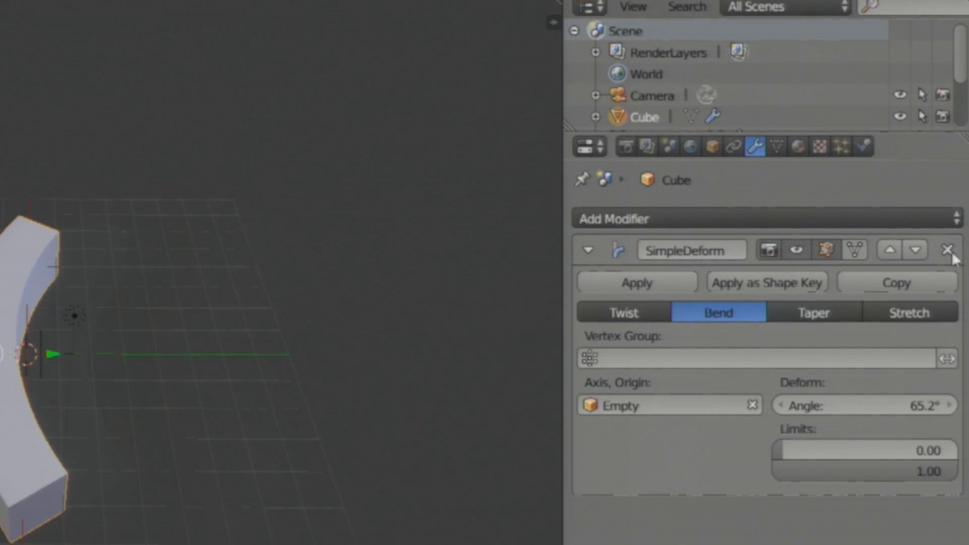
left_click(956, 183)
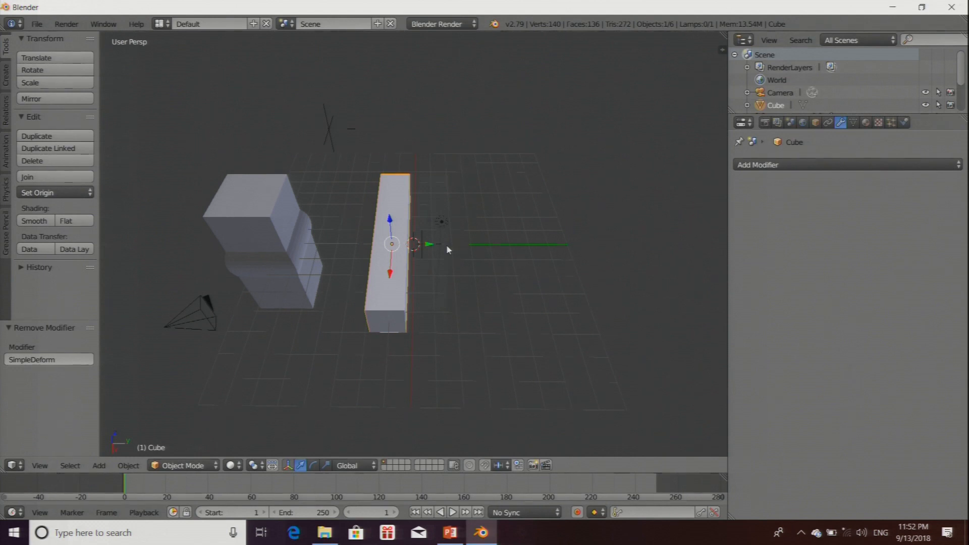
middle_click_drag(418, 257, 405, 294)
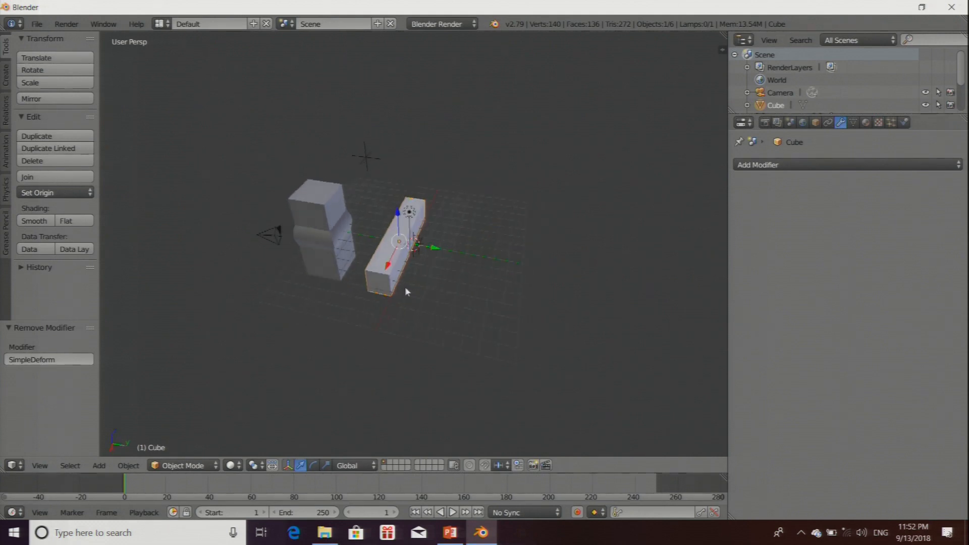
Step: Add a Subdivision Surface modifier to the straight bar
scroll(464, 299, "up", 2)
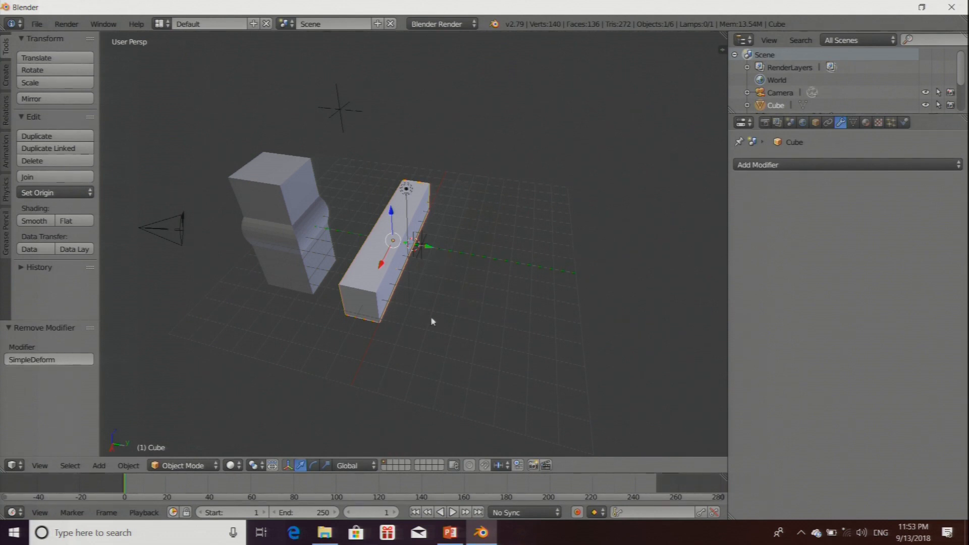
scroll(431, 317, "down", 2)
scroll(389, 308, "up", 3)
scroll(396, 371, "up", 2)
scroll(396, 351, "down", 3)
middle_click_drag(427, 318, 518, 318)
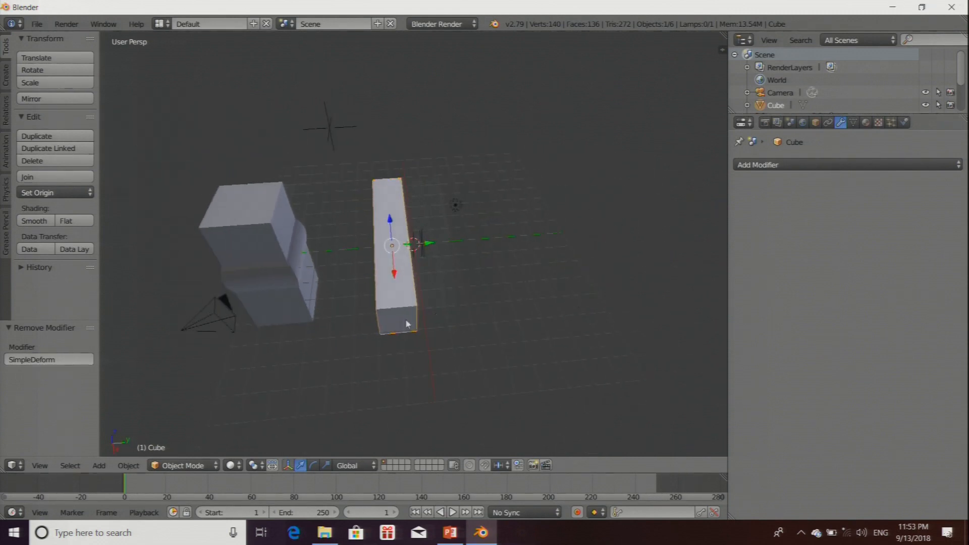
left_click(782, 165)
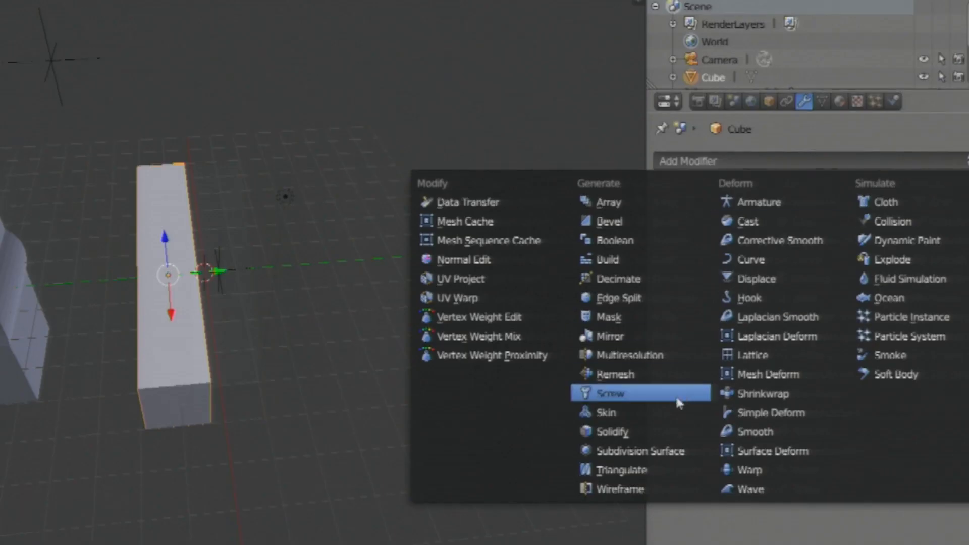
left_click(640, 450)
Step: Examine the smoothed bar's rounded shape from several angles along with its View and Render subdivision settings
middle_click_drag(413, 279, 434, 240)
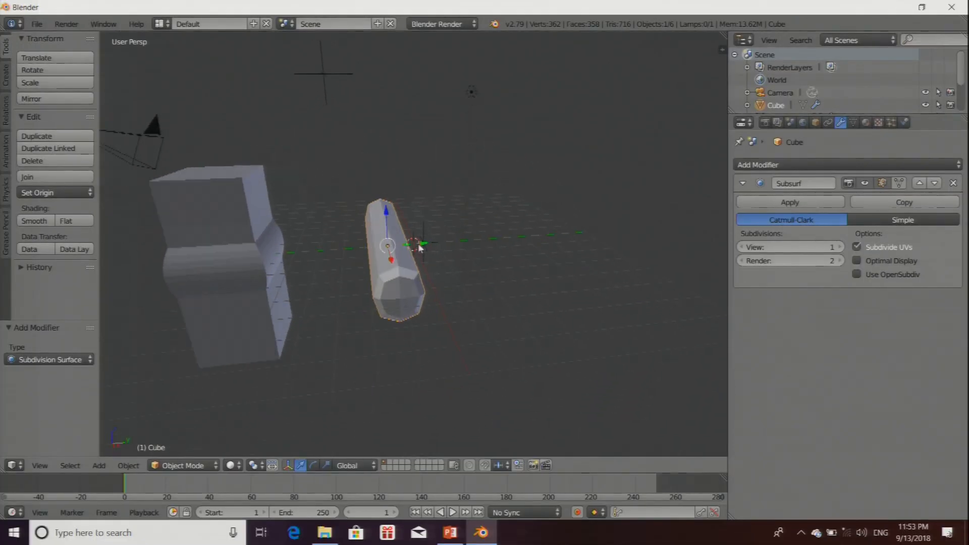
scroll(399, 334, "up", 2)
middle_click_drag(399, 333, 418, 317)
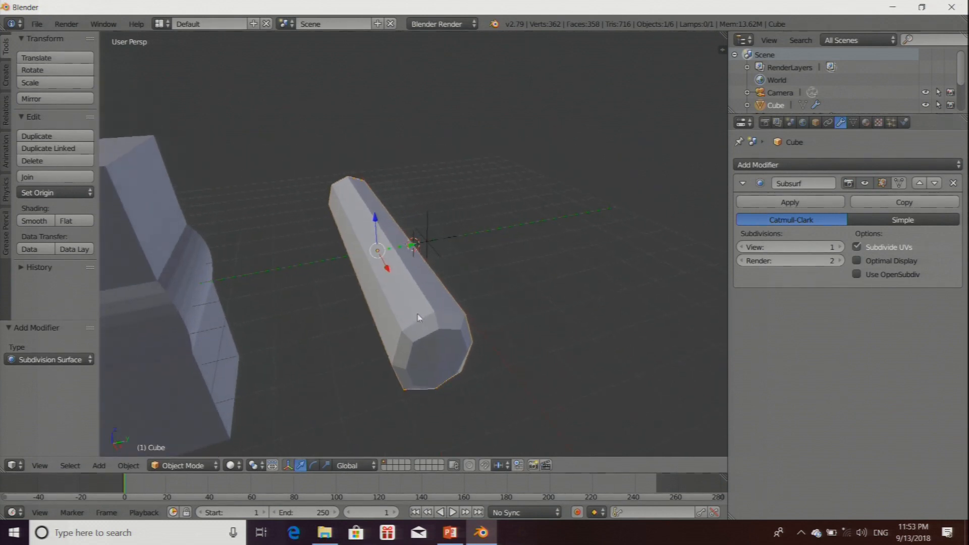
scroll(419, 317, "down", 1)
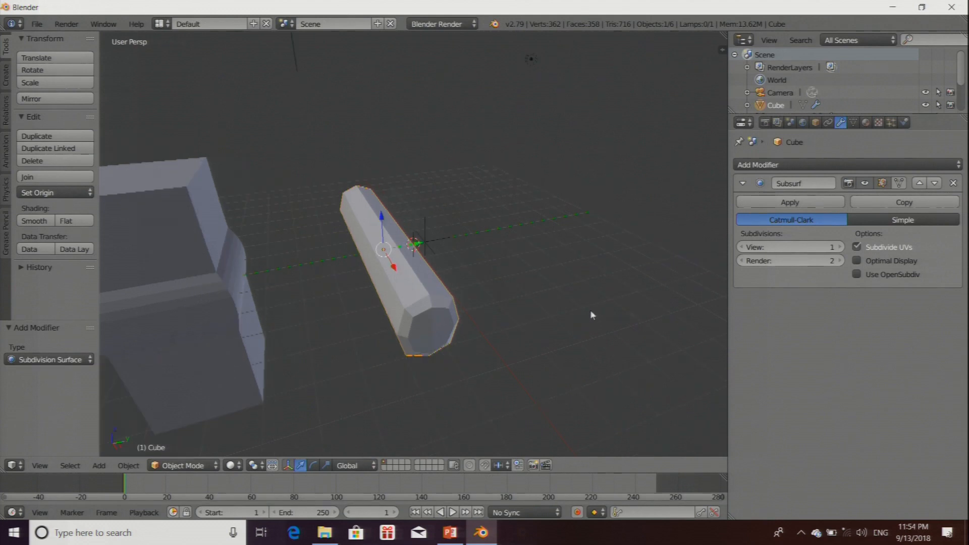
middle_click_drag(541, 312, 501, 321)
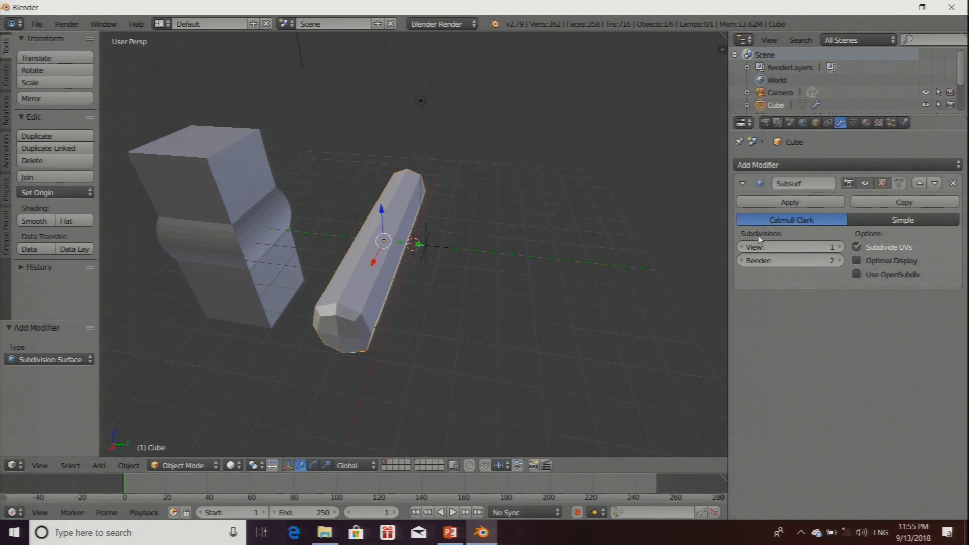
middle_click_drag(438, 314, 328, 311)
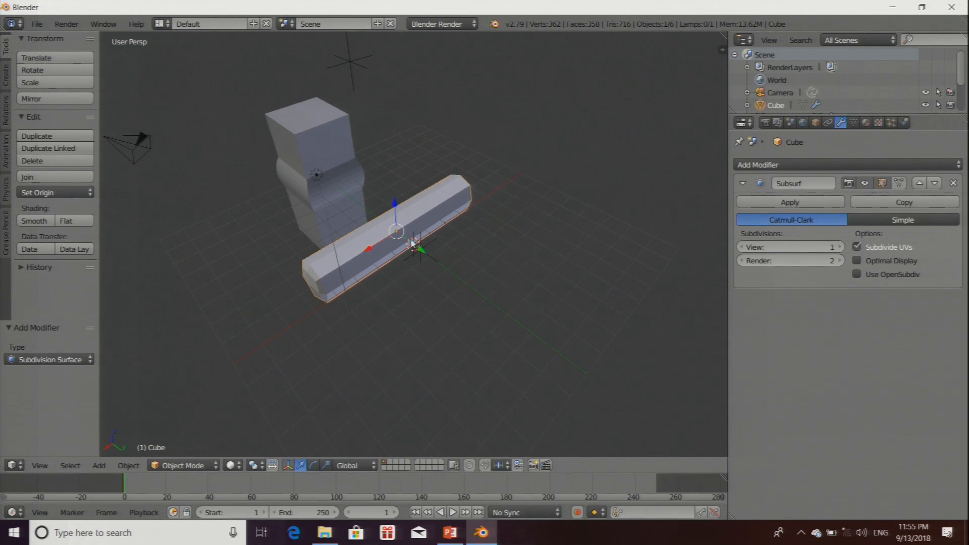
scroll(560, 435, "up", 2)
scroll(554, 383, "down", 2)
scroll(542, 337, "up", 2)
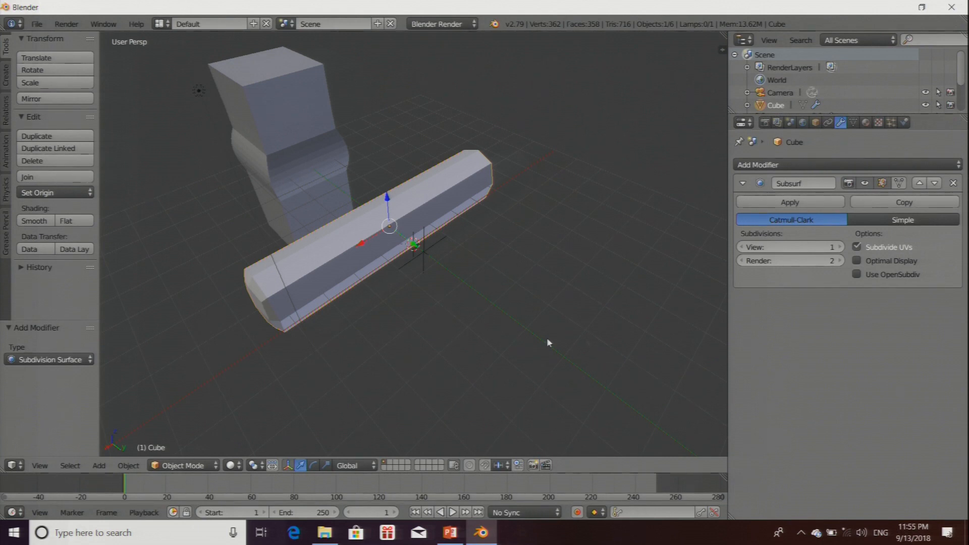
scroll(536, 350, "up", 2)
scroll(535, 350, "down", 3)
mouse_move(473, 312)
middle_mouse_down()
mouse_move(538, 299)
mouse_move(465, 303)
middle_mouse_up()
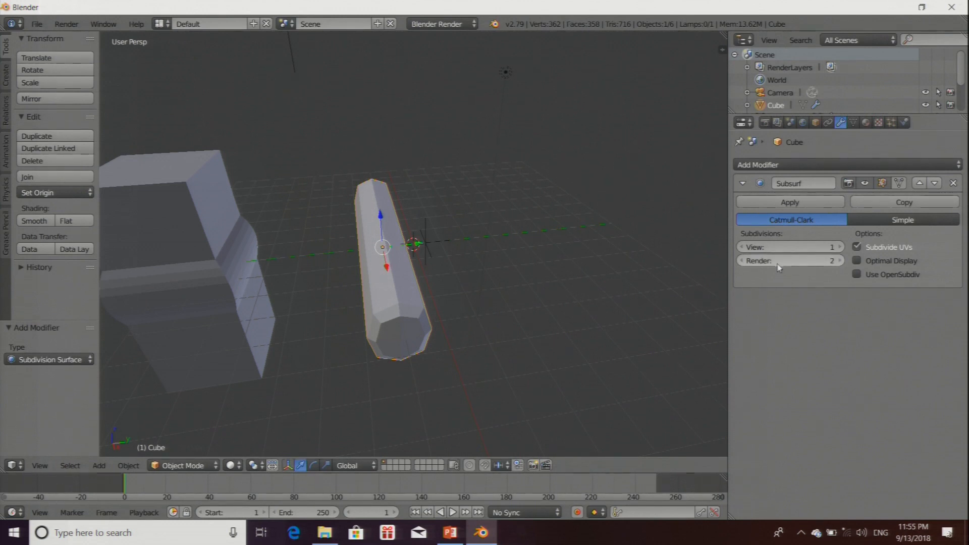
middle_click_drag(516, 328, 428, 339)
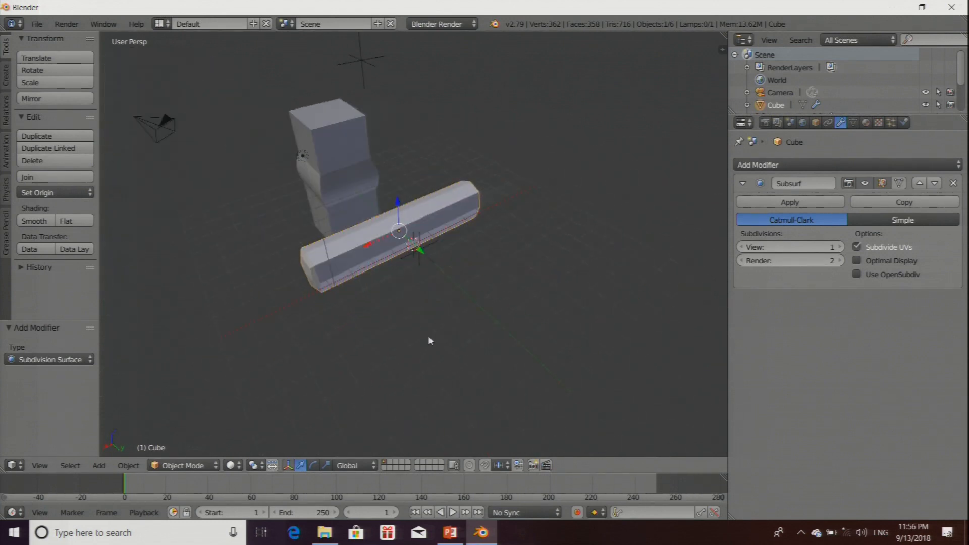
mouse_move(434, 325)
middle_mouse_down()
mouse_move(525, 329)
mouse_move(459, 342)
mouse_move(434, 320)
mouse_move(444, 316)
middle_mouse_up()
Step: Remove the Subdivision Surface modifier from the bar
left_click(795, 163)
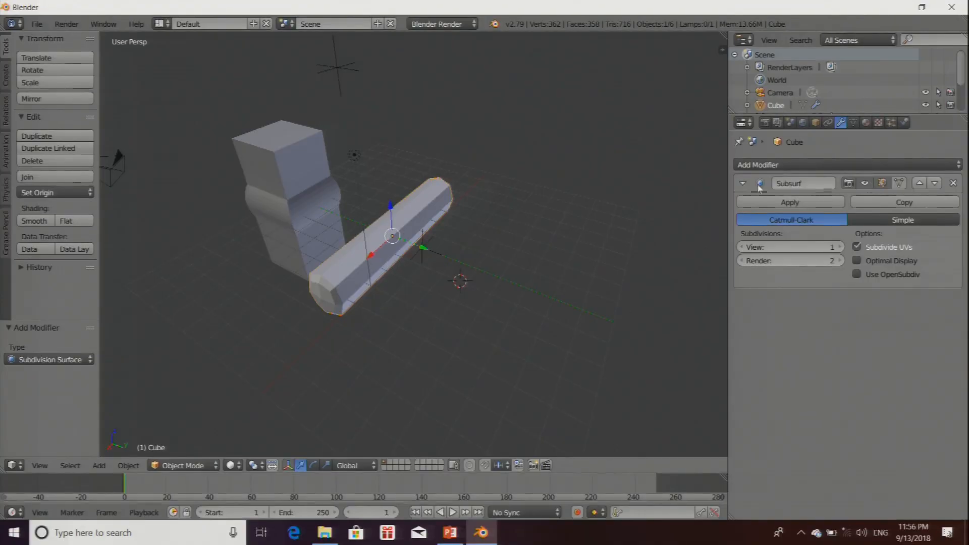
left_click(954, 185)
middle_click_drag(447, 233, 481, 258)
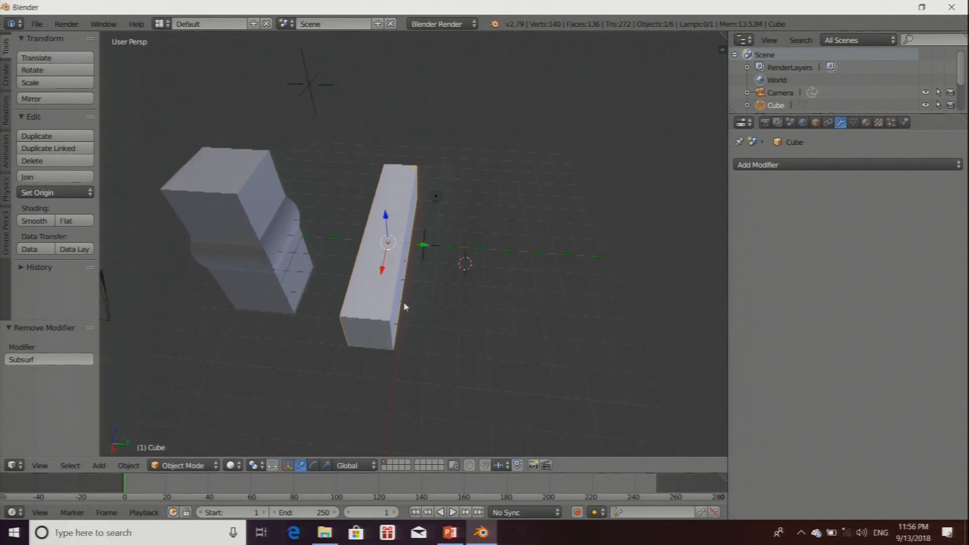
middle_click_drag(404, 306, 440, 264)
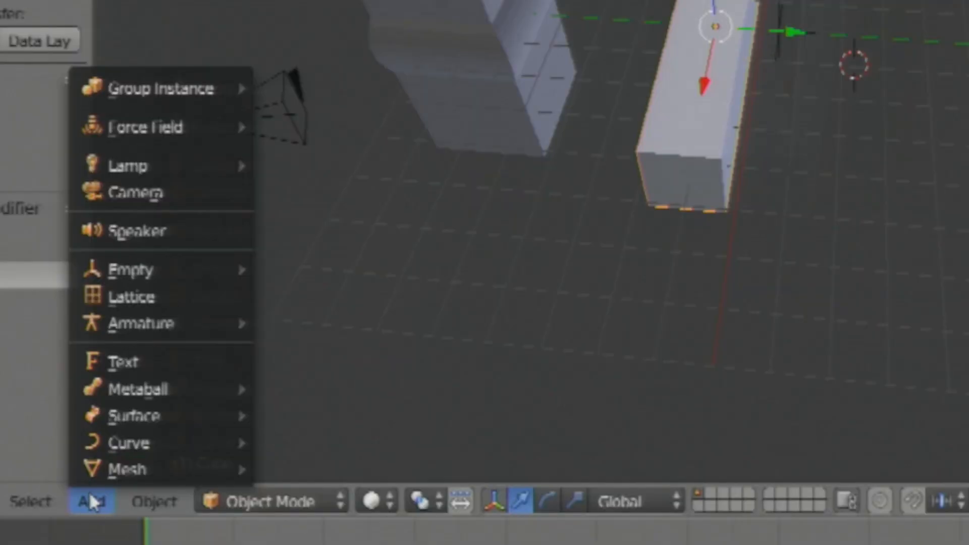
Step: Add a plane mesh and scale it up to about 4.9 times its size
mouse_move(110, 469)
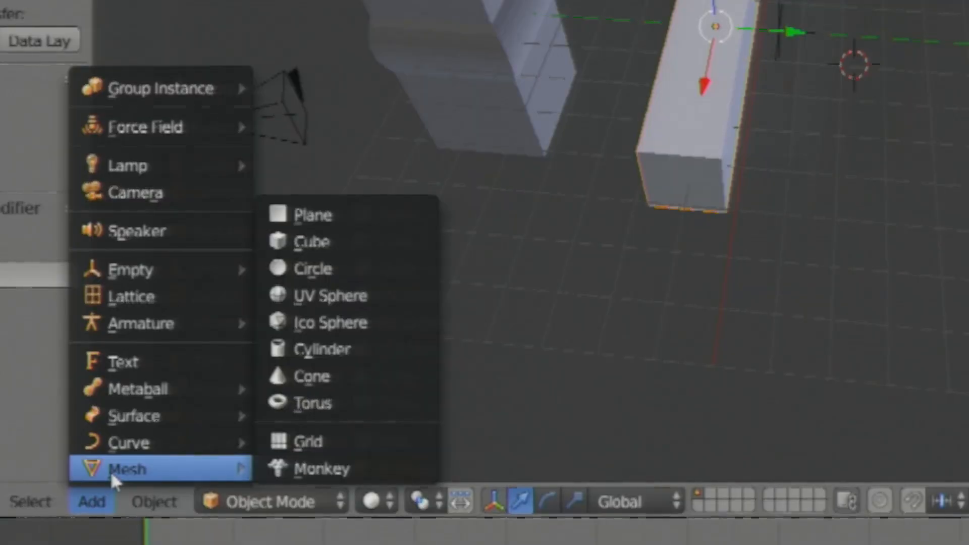
left_click(302, 210)
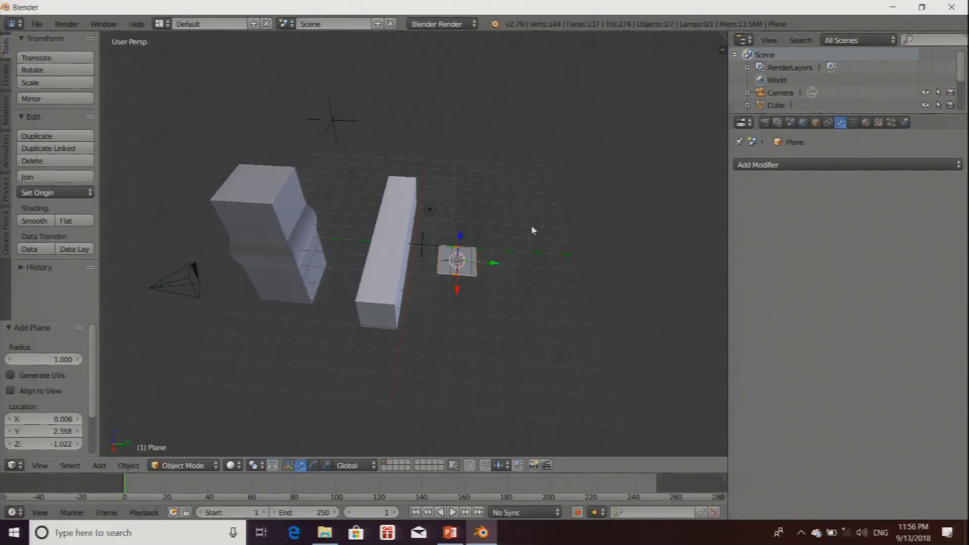
key("s")
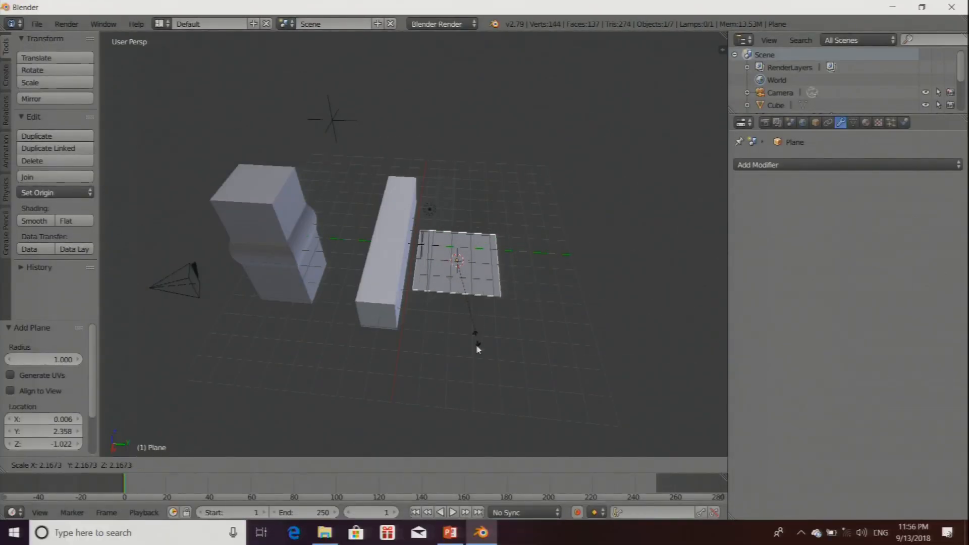
left_click(504, 432)
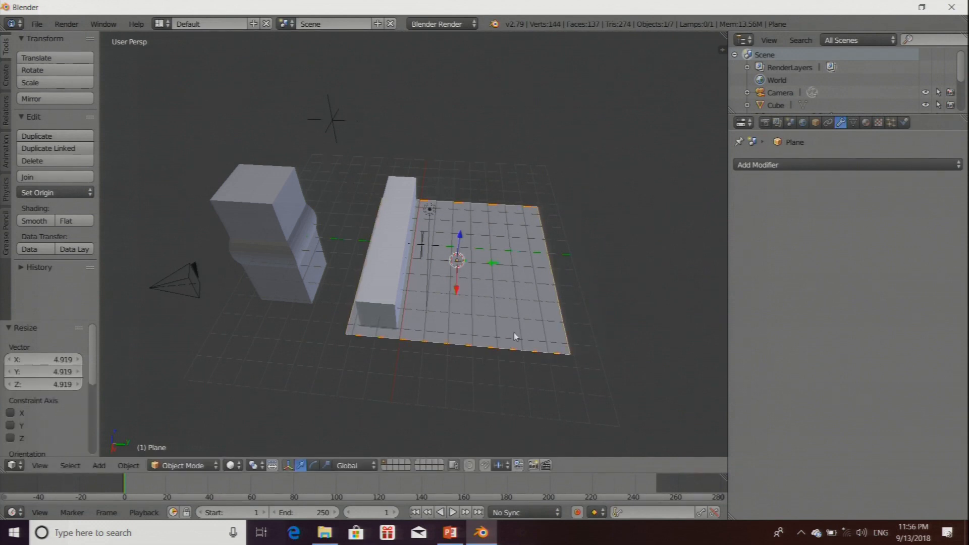
Step: Rotate the plane 90 degrees about the global X axis and raise it along Z
key("r")
type("x")
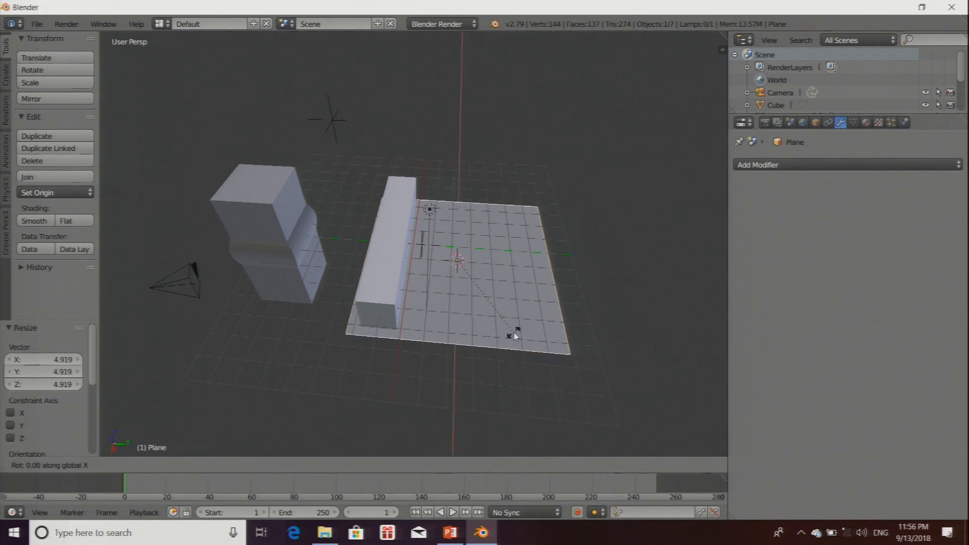
type("90")
key("Return")
middle_click_drag(506, 304, 474, 291)
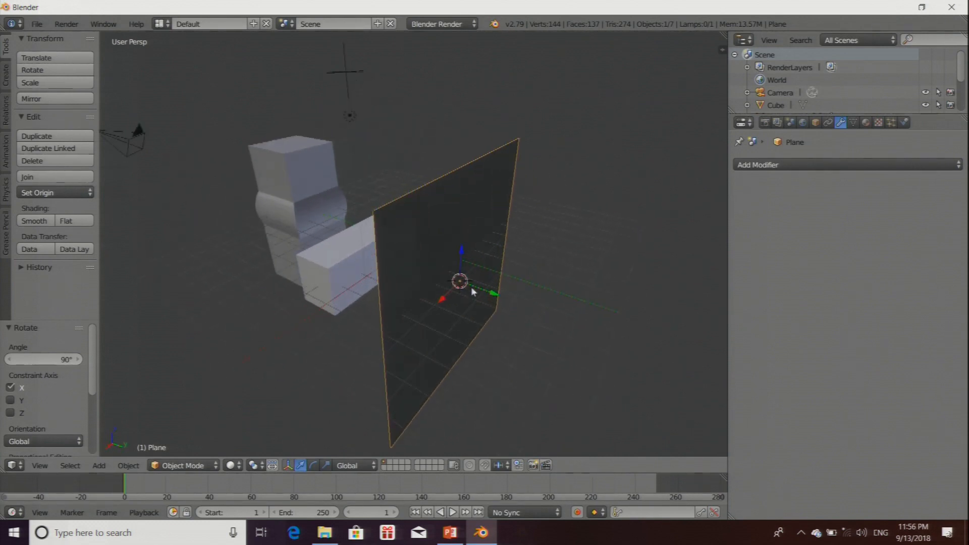
left_click_drag(461, 256, 458, 225)
middle_click_drag(482, 262, 507, 288)
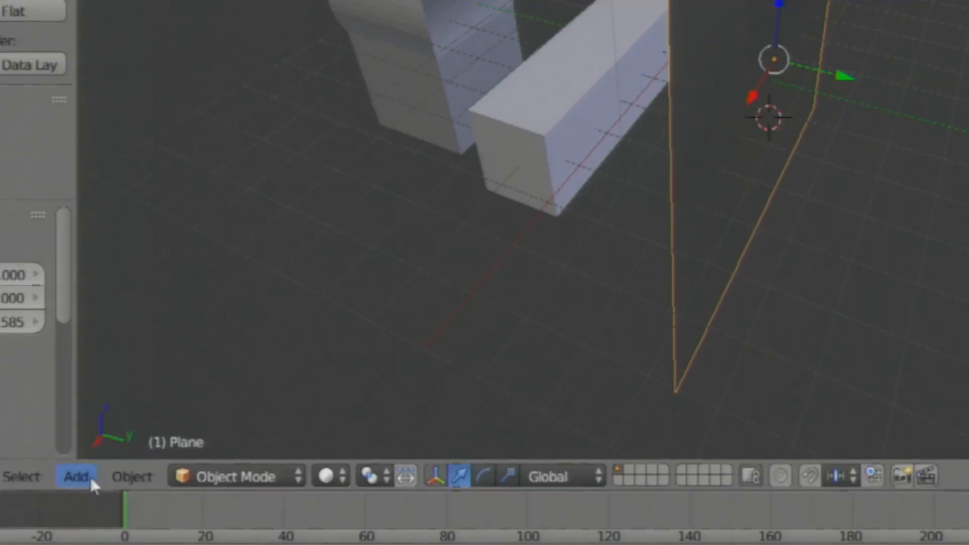
Step: Add a cube at the 3D cursor and raise it about 2.32 units along Z so it intersects the upright plane
left_click(99, 465)
mouse_move(96, 448)
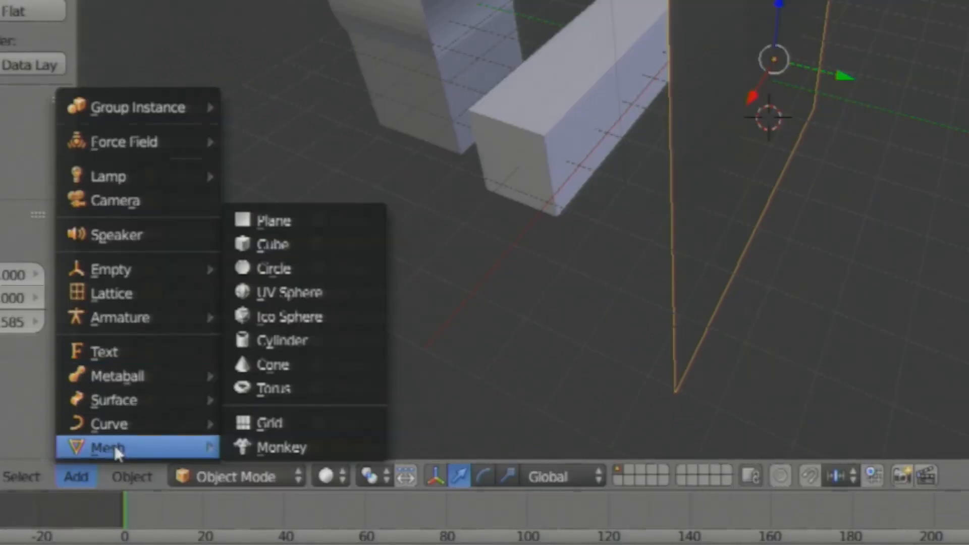
left_click(280, 237)
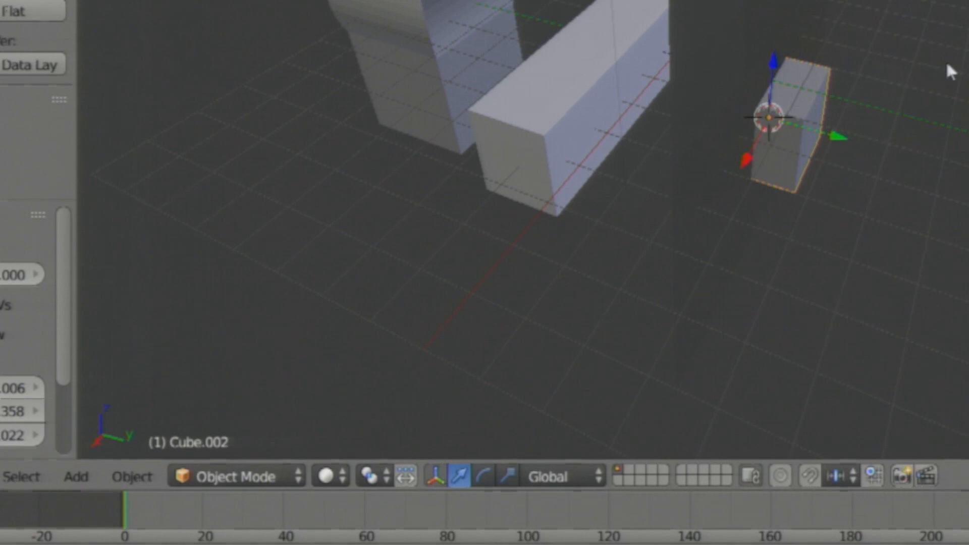
left_click_drag(467, 248, 465, 205)
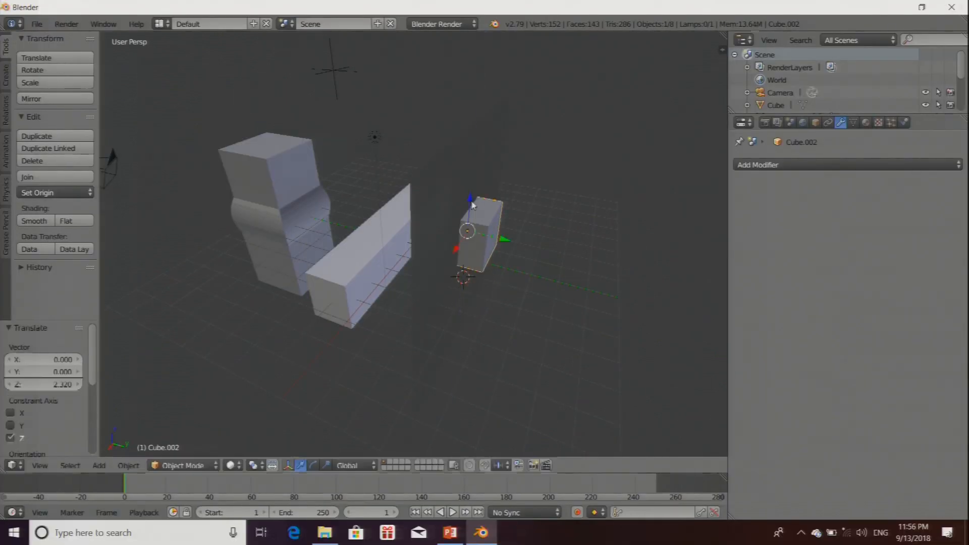
middle_click_drag(466, 205, 535, 259)
key("KP_1")
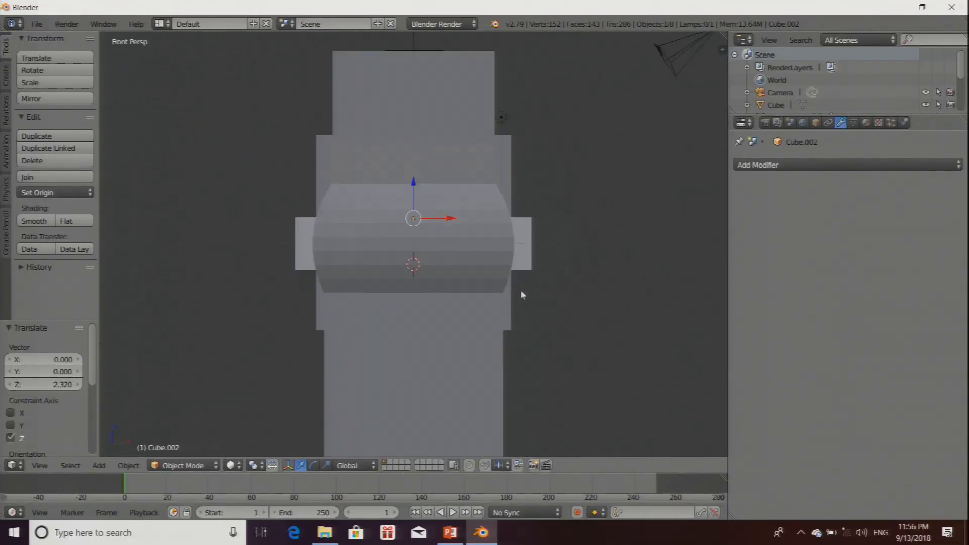
Step: Hide the stretched bar and the straight bar, and reveal all hidden objects again
right_click(436, 300)
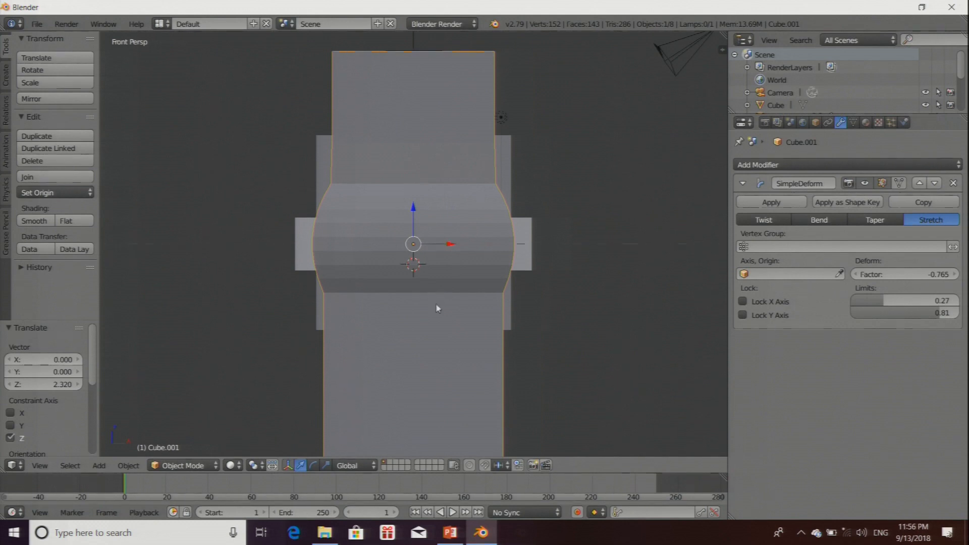
middle_click_drag(465, 325, 458, 344)
scroll(456, 339, "down", 7)
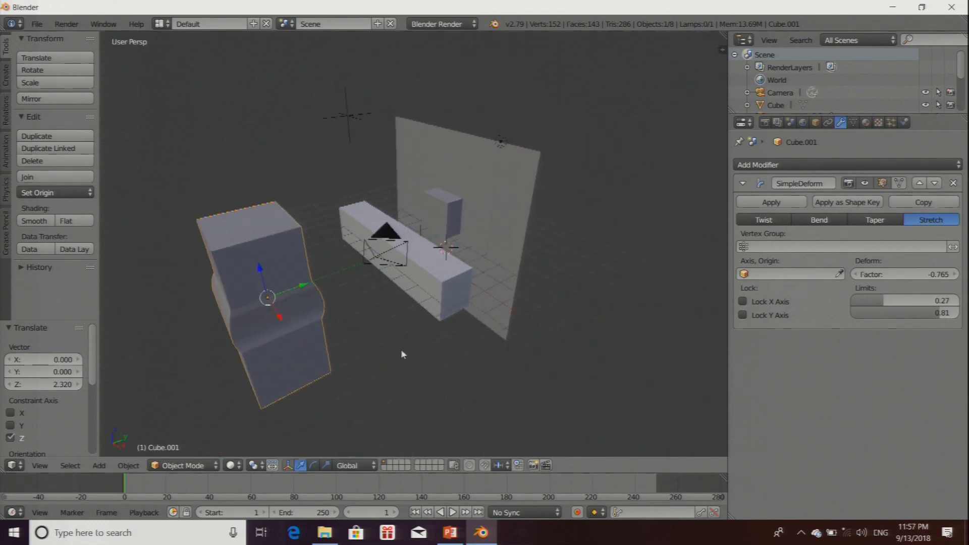
middle_click_drag(392, 329, 366, 337)
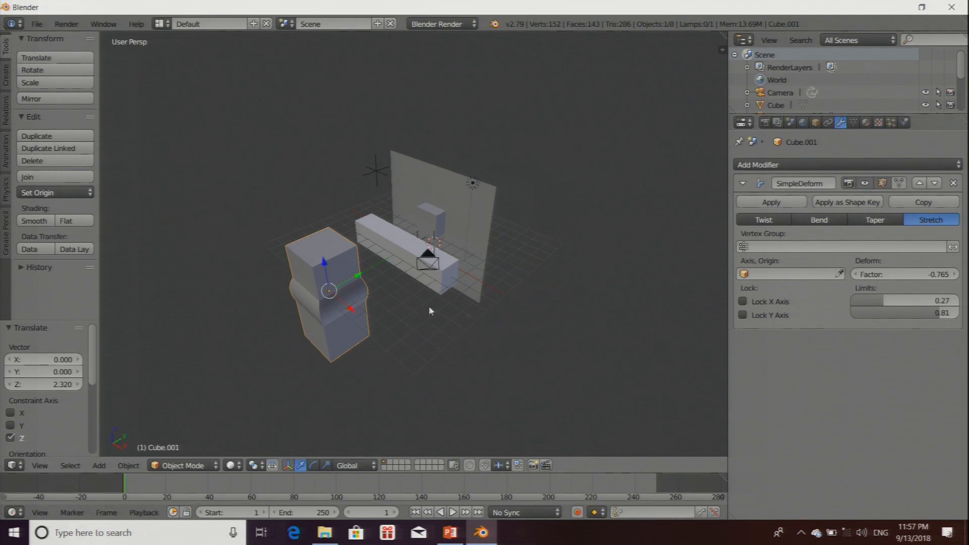
key("h")
right_click(391, 247)
key("h")
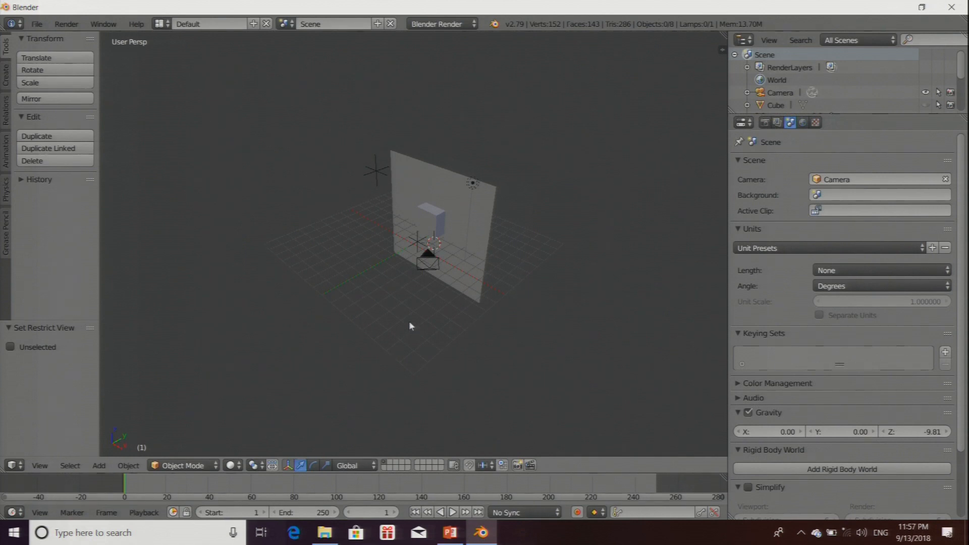
key("alt+h")
Step: Hide both bars again so that only the plane and the small cube remain as meshes in view
right_click(315, 267)
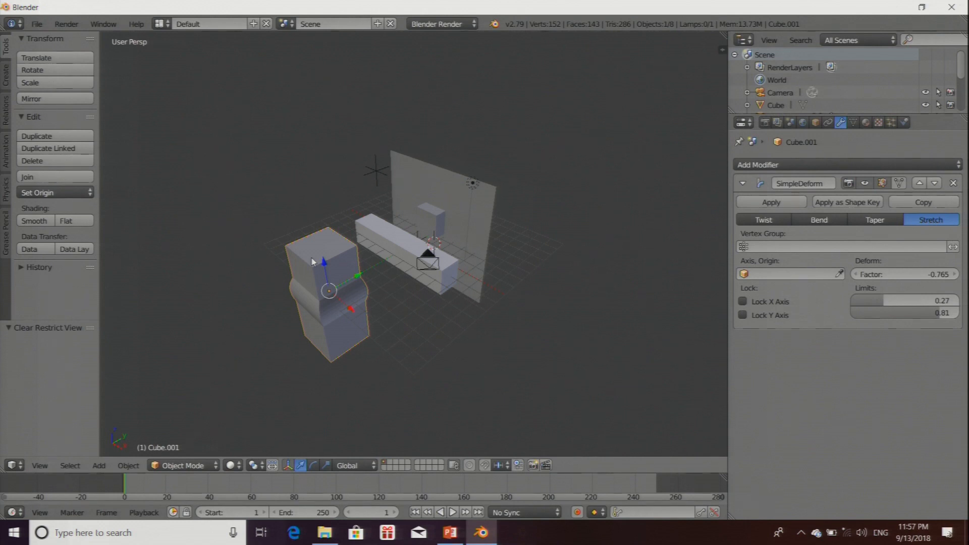
key("h")
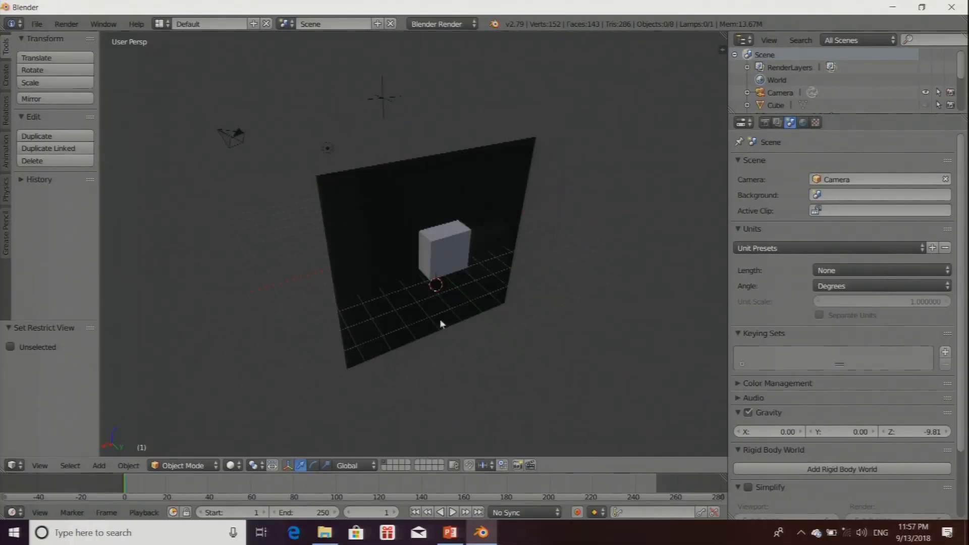
mouse_move(440, 319)
middle_mouse_down()
mouse_move(562, 319)
mouse_move(474, 331)
mouse_move(456, 314)
middle_mouse_up()
Step: Add a Boolean modifier to the upright plane
right_click(438, 188)
right_click(457, 237)
middle_click_drag(522, 266, 534, 313)
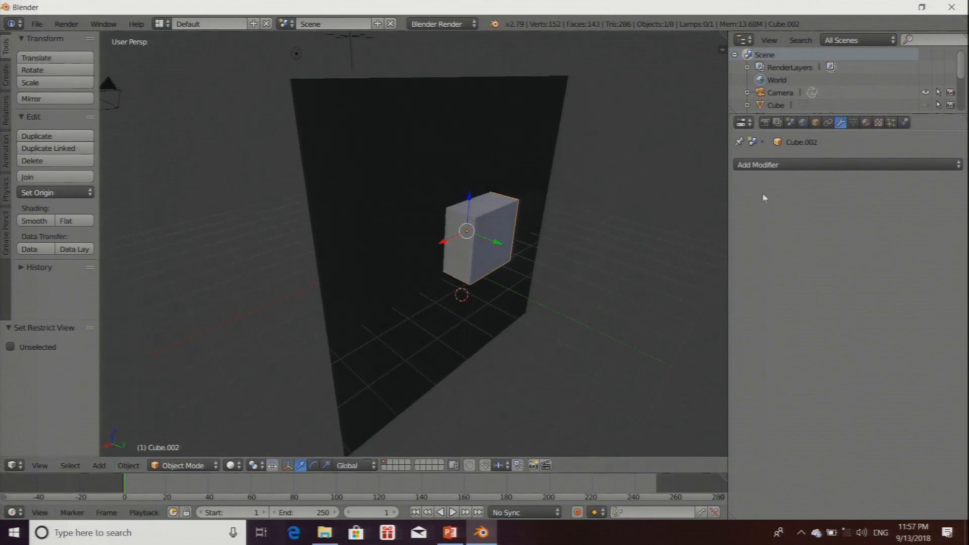
right_click(465, 115)
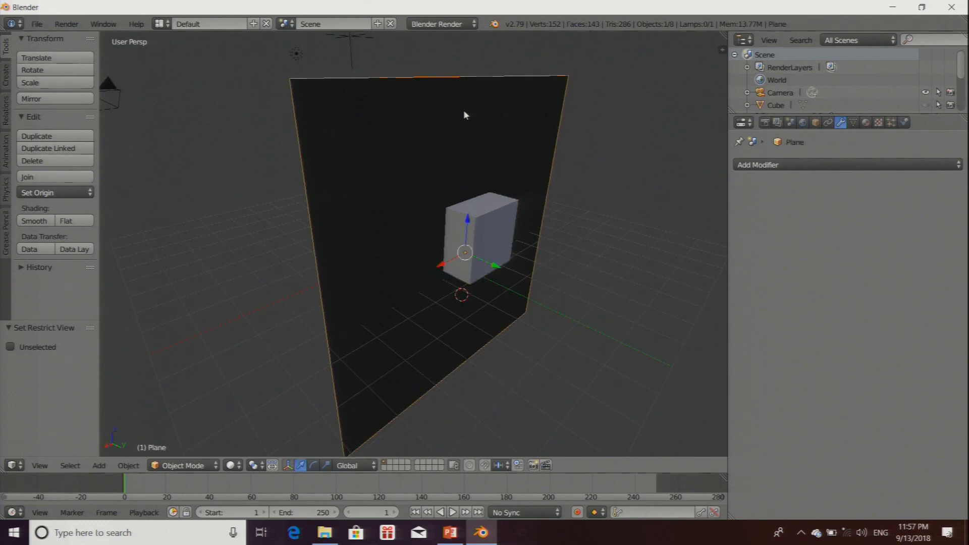
left_click(782, 164)
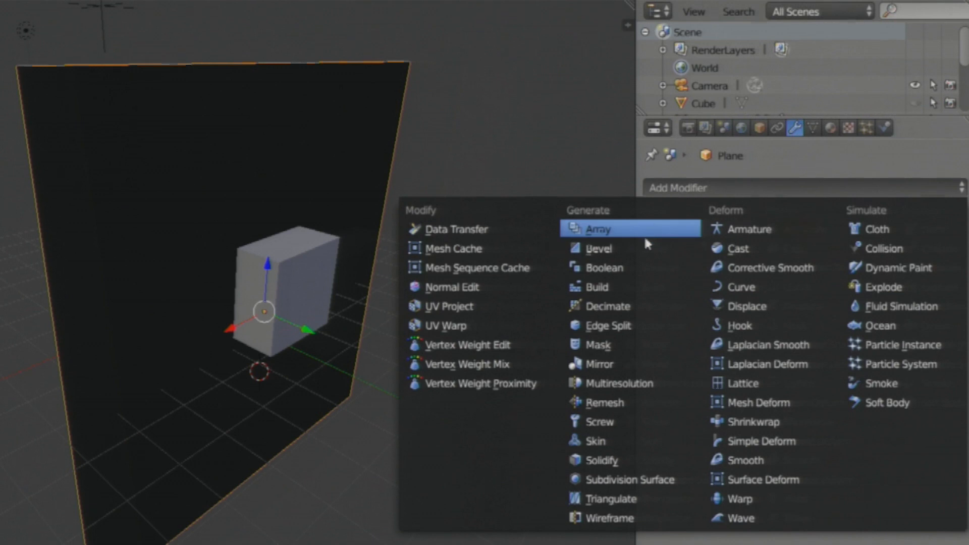
left_click(622, 271)
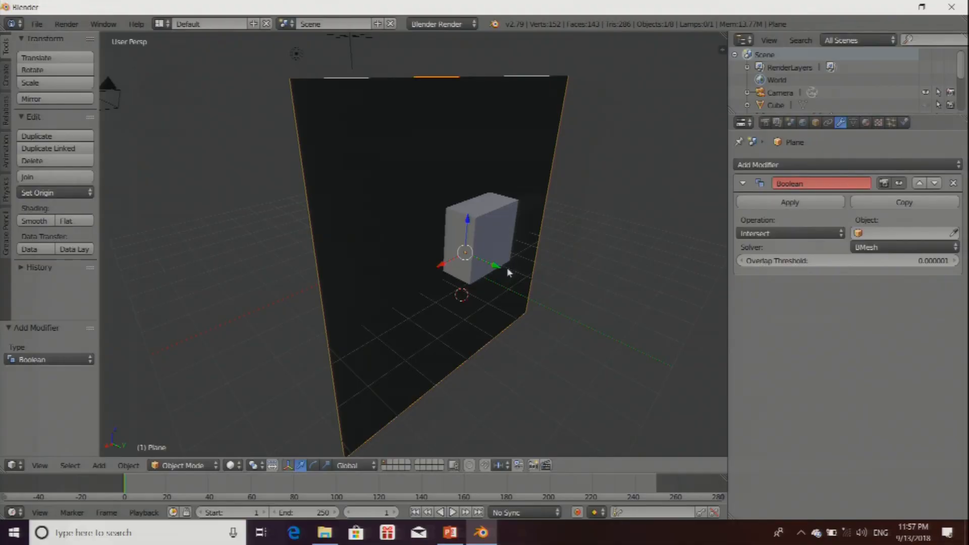
Step: Identify the small cube's object name and set Cube.002 as the plane's Boolean target object
scroll(506, 268, "down", 3)
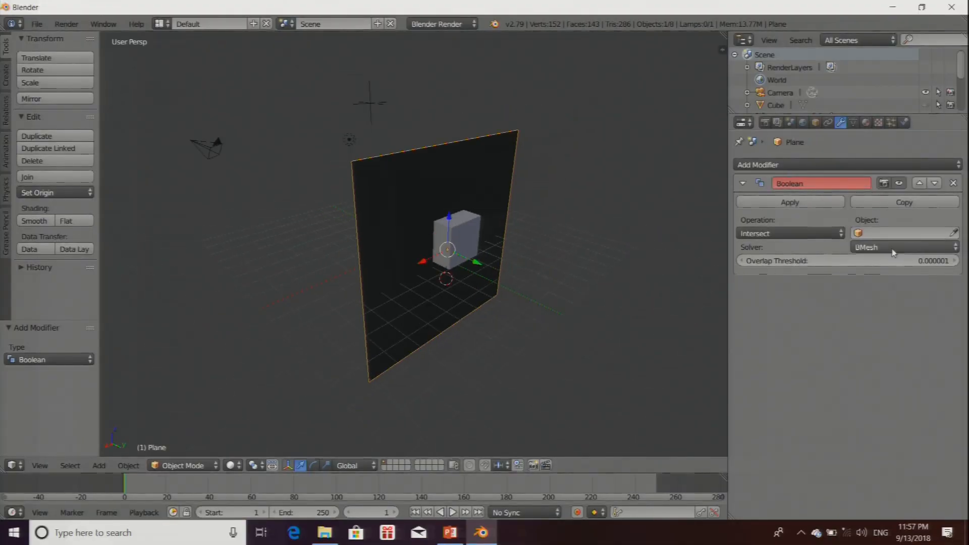
left_click(862, 236)
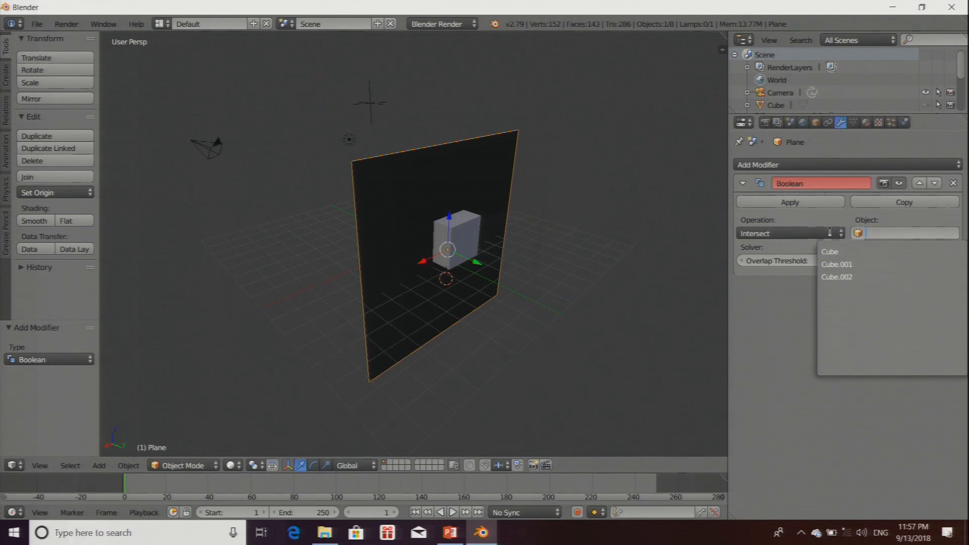
left_click(512, 360)
right_click(462, 233)
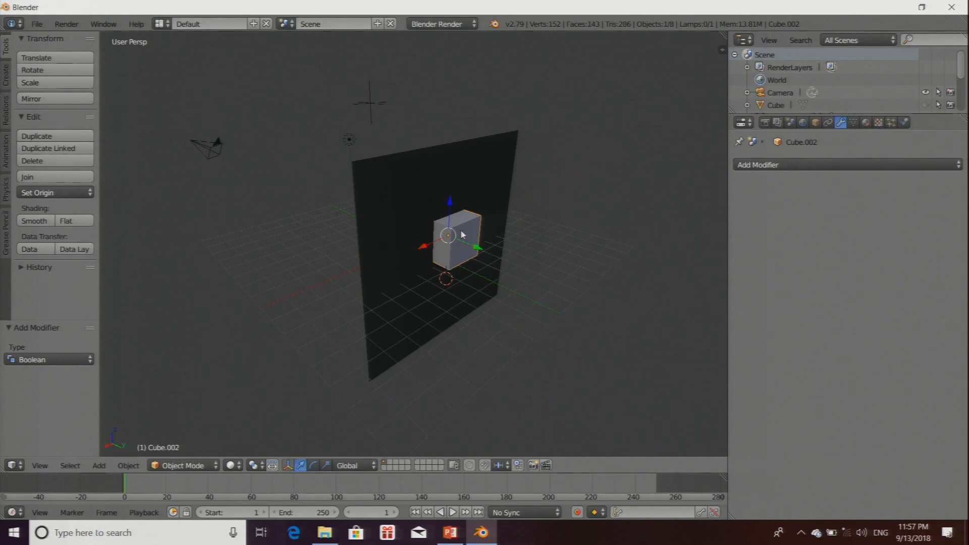
right_click(492, 150)
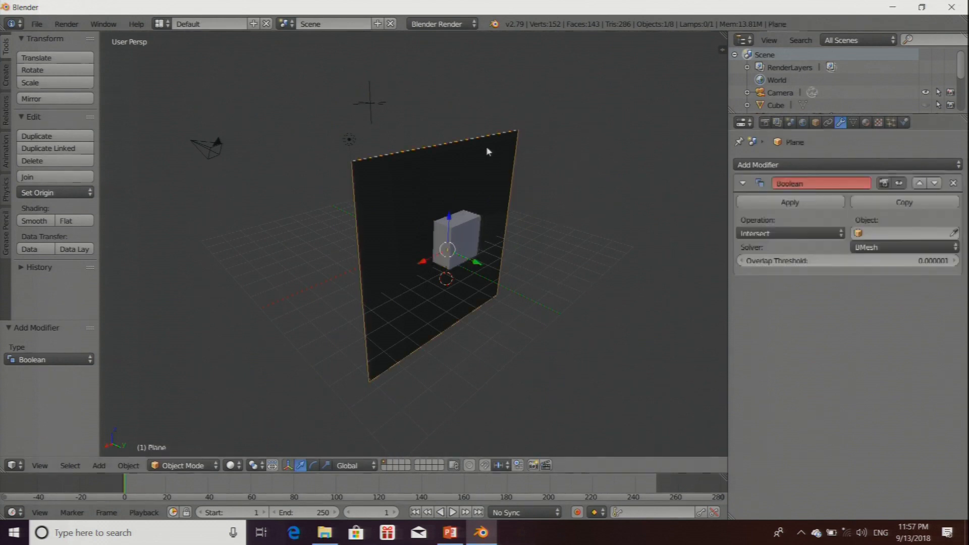
left_click(868, 233)
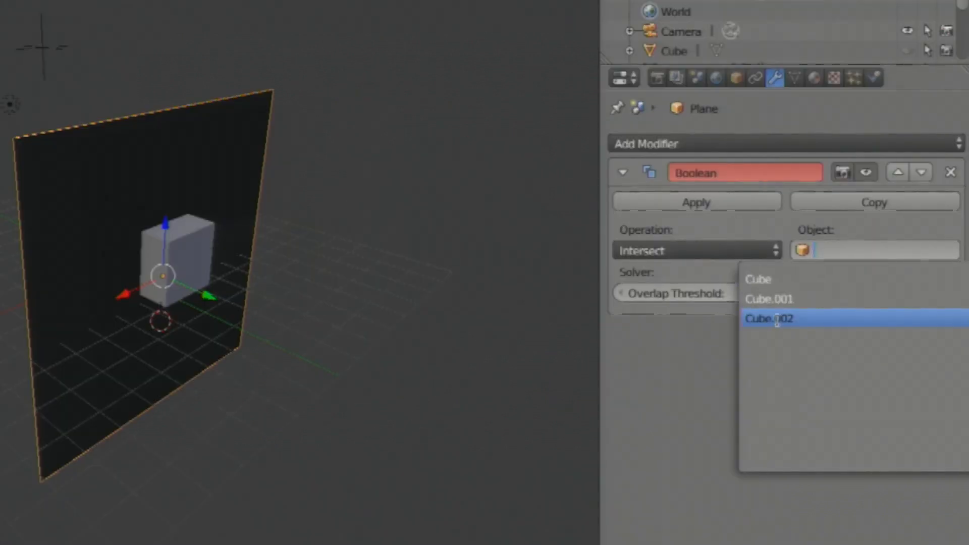
left_click(778, 318)
Step: Set the Boolean operation to Difference and apply the modifier to the plane
left_click(737, 325)
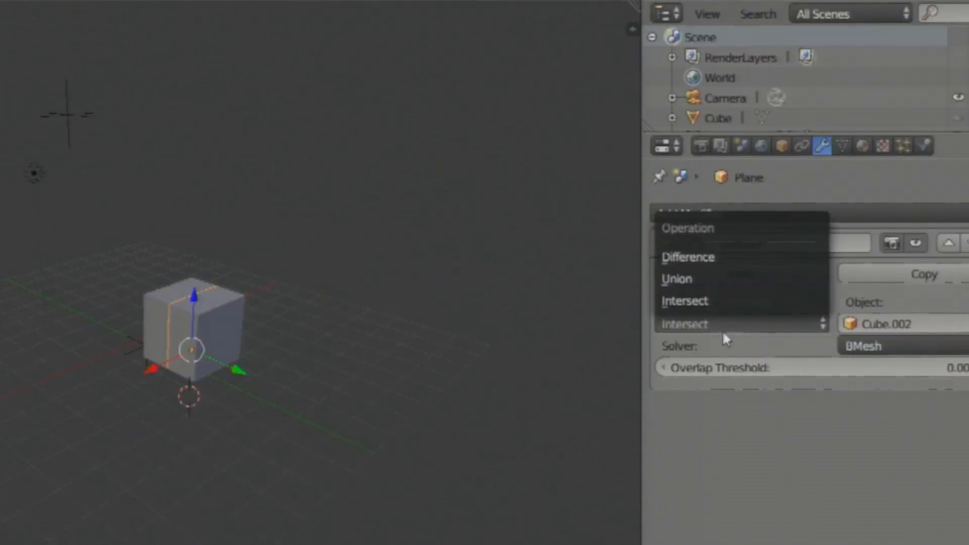
left_click(692, 259)
middle_click_drag(487, 260, 520, 293)
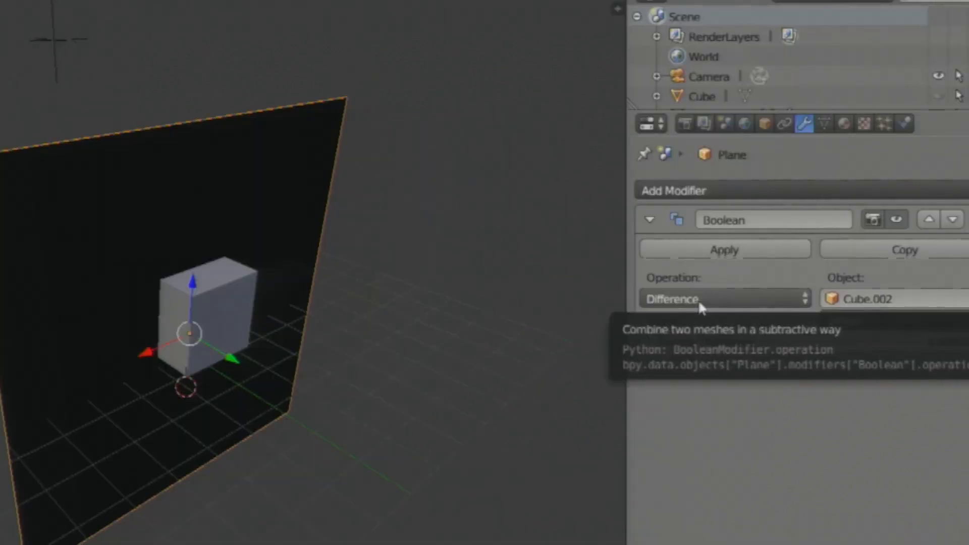
left_click(698, 299)
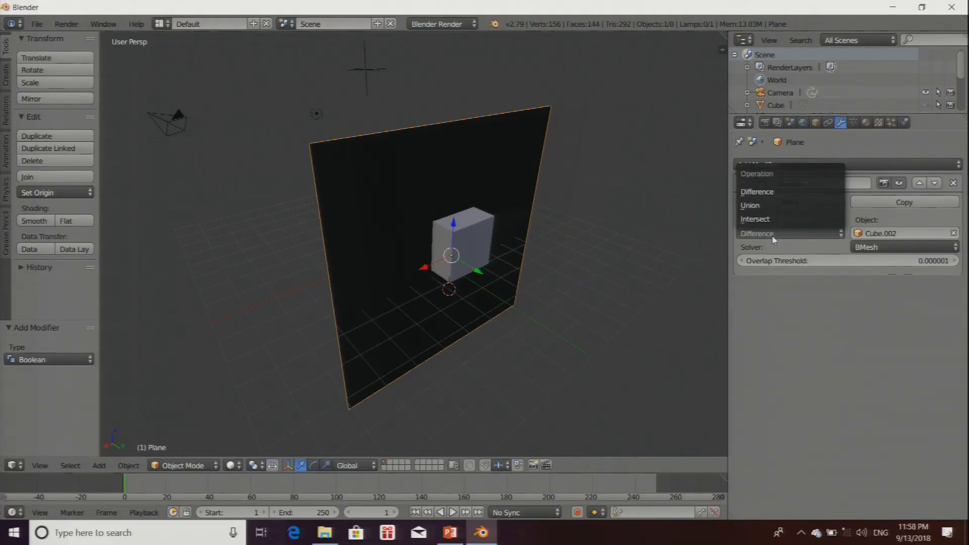
left_click(751, 194)
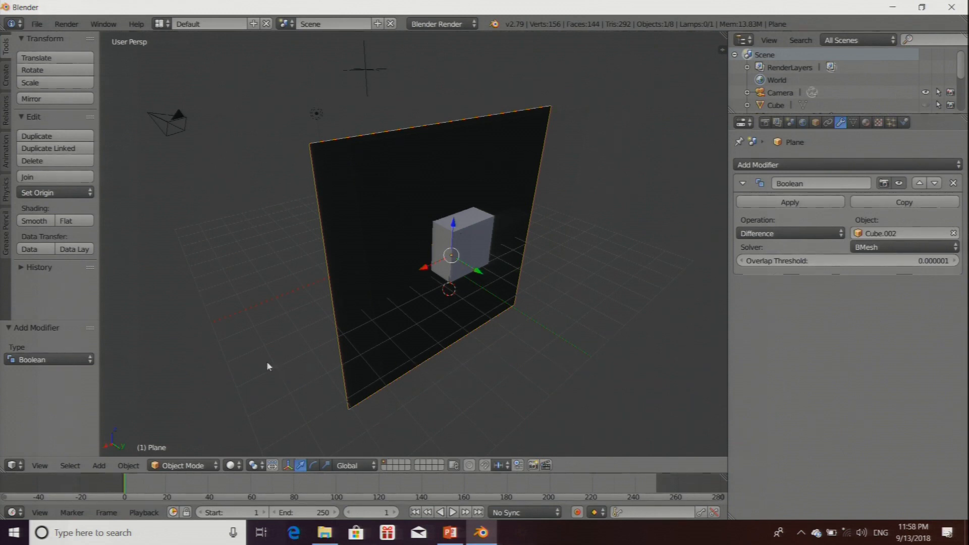
middle_click_drag(516, 294, 574, 297)
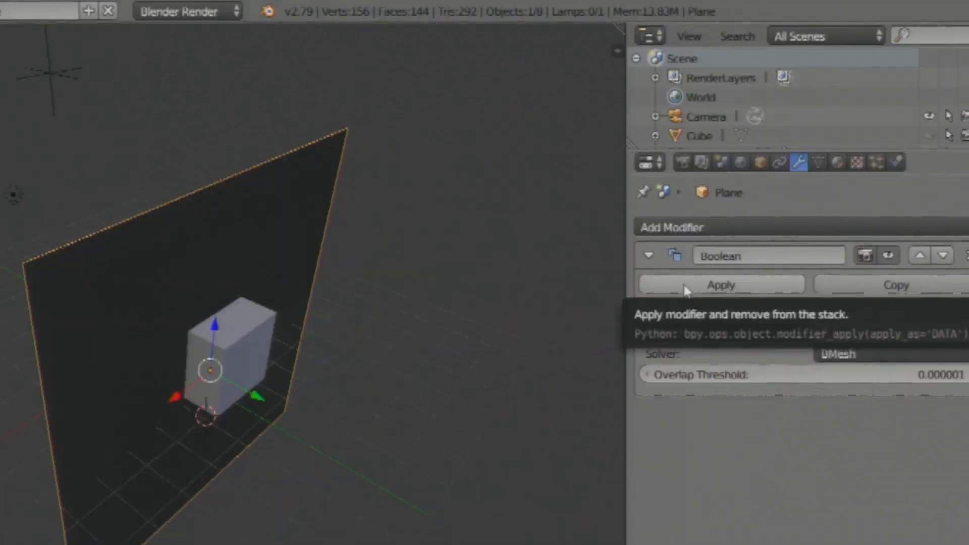
left_click(685, 284)
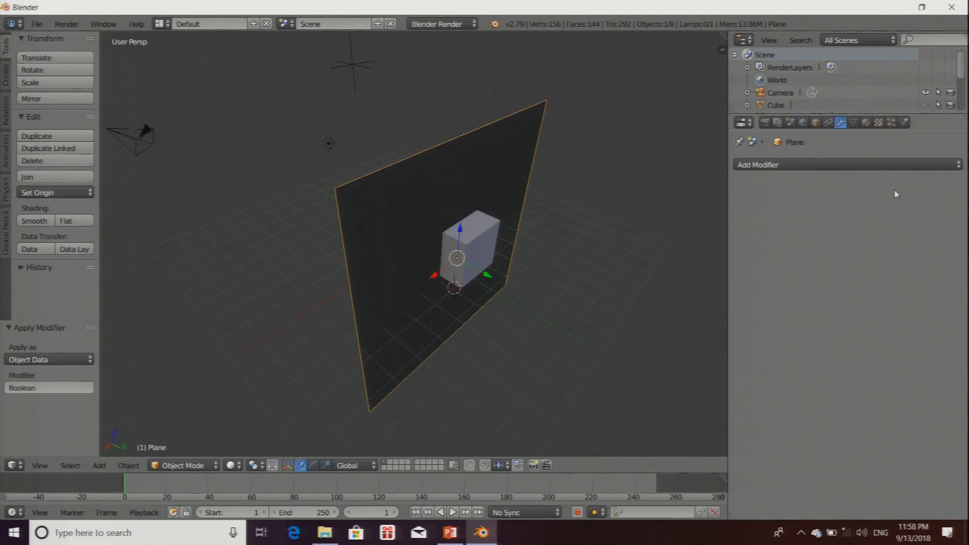
Step: Delete the small cube used as the Boolean cutter
right_click(467, 237)
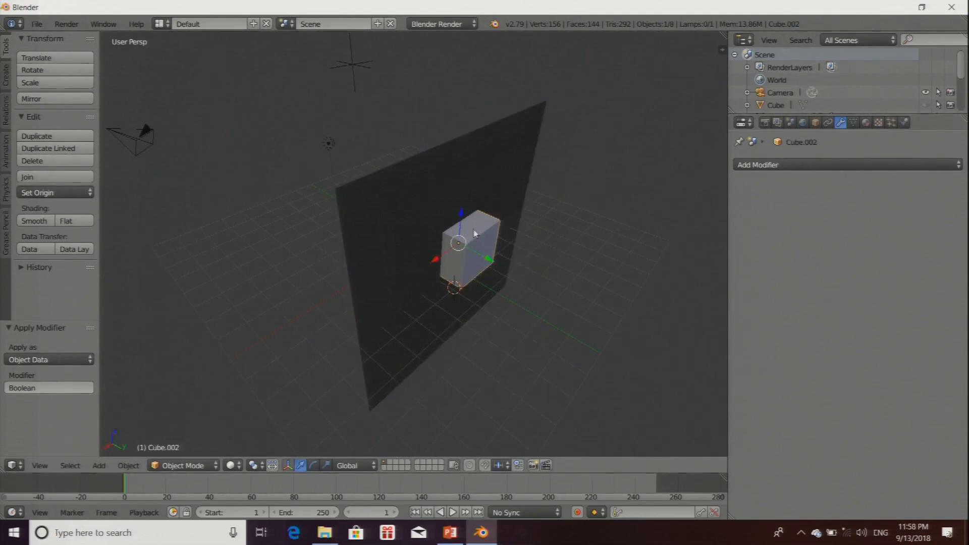
key("x")
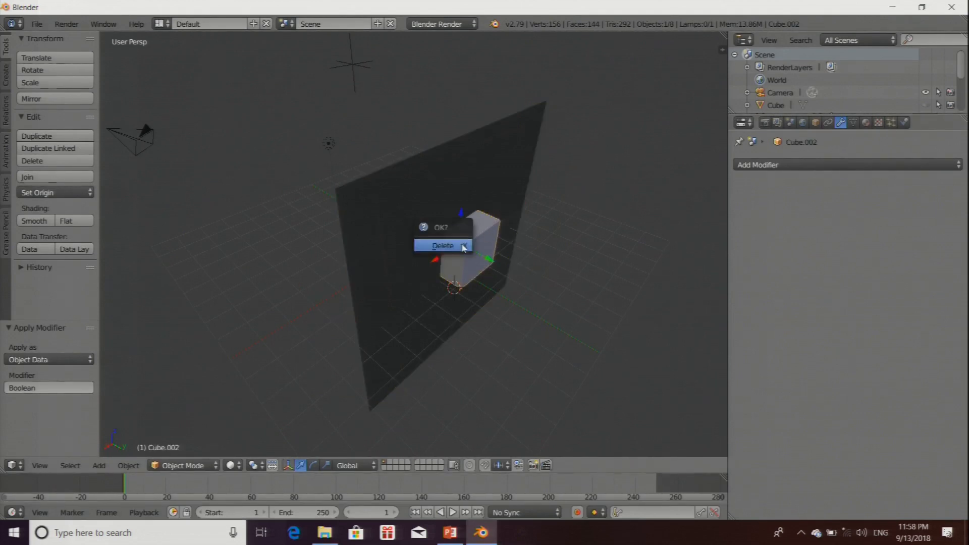
left_click(460, 246)
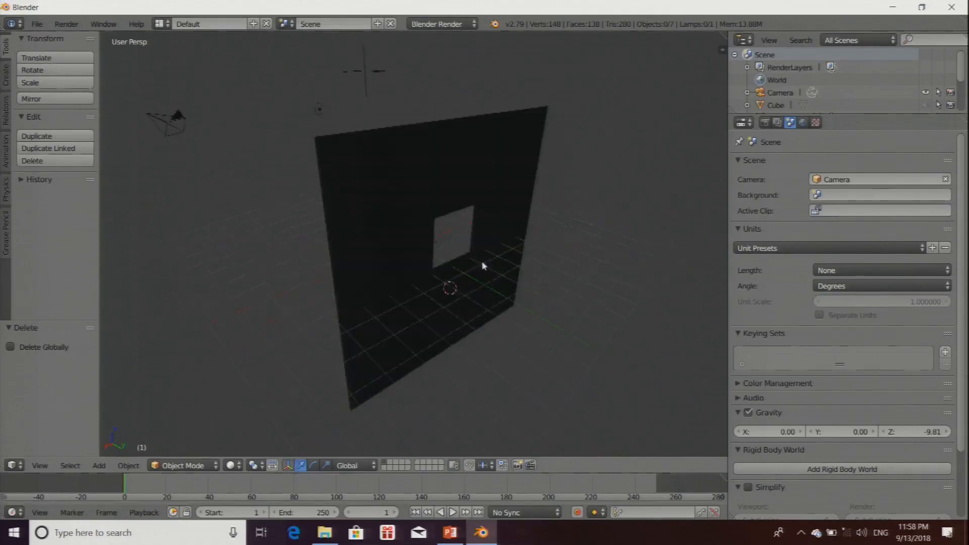
Step: Examine the opening cut through the upright plane from several angles and distances
middle_click_drag(482, 262, 520, 295)
scroll(479, 277, "up", 3)
scroll(510, 295, "down", 3)
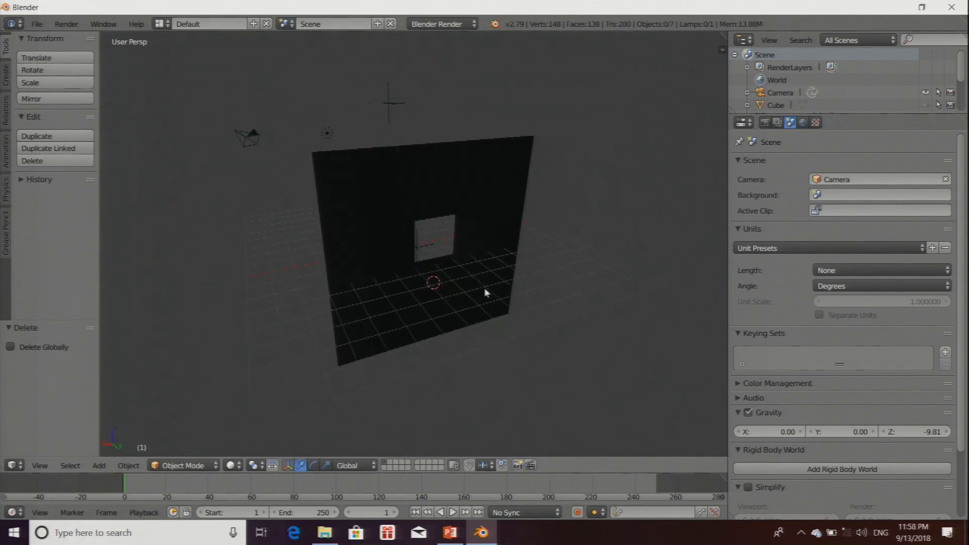
scroll(497, 295, "up", 3)
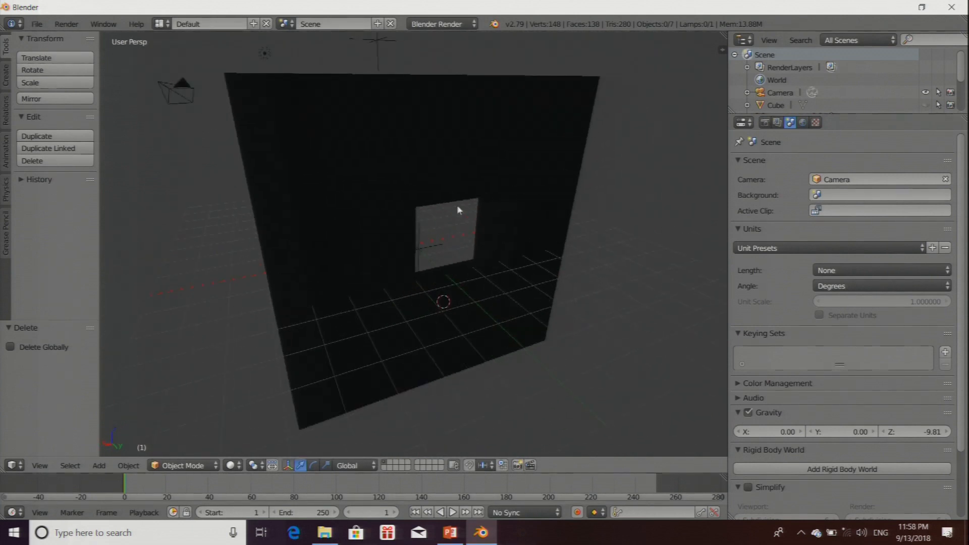
scroll(461, 268, "down", 2)
middle_click_drag(484, 275, 465, 288)
scroll(500, 280, "up", 3)
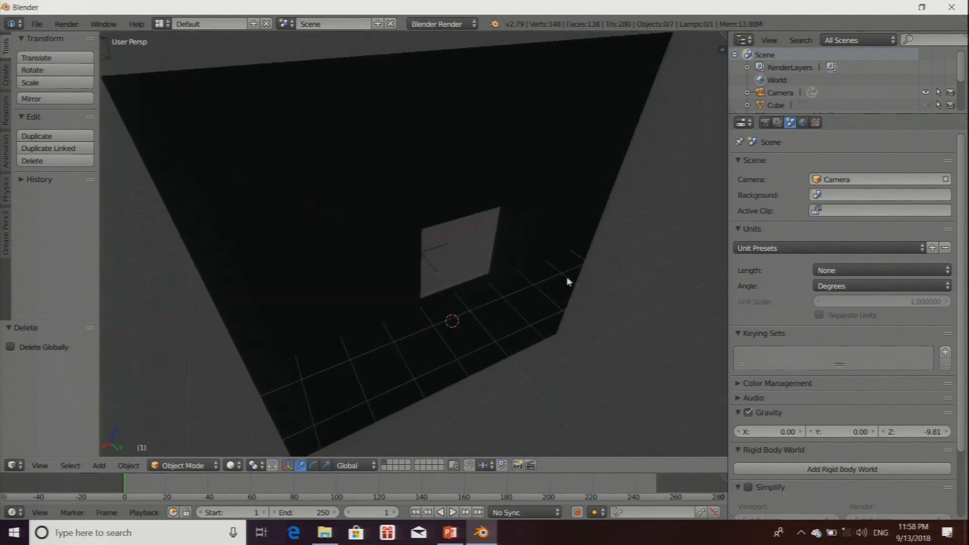
scroll(529, 307, "down", 4)
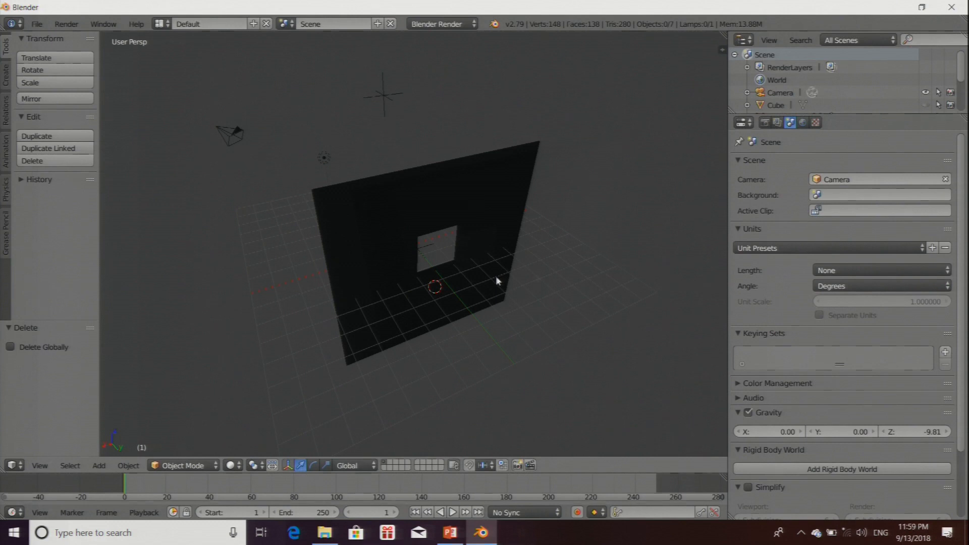
Step: Undo the cutter cube's deletion and the plane's applied Boolean, leaving the modifier set to Difference
key("ctrl+z")
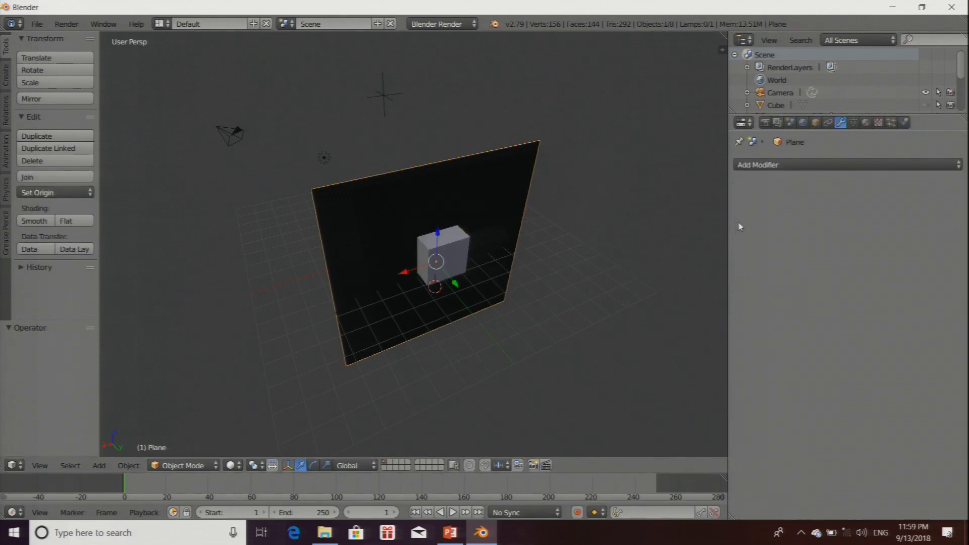
key("ctrl+z")
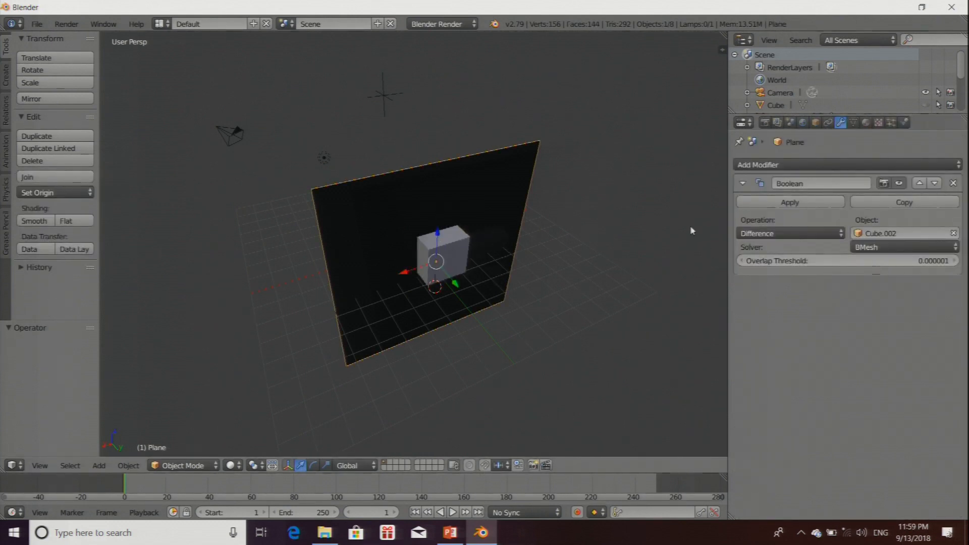
left_click(767, 234)
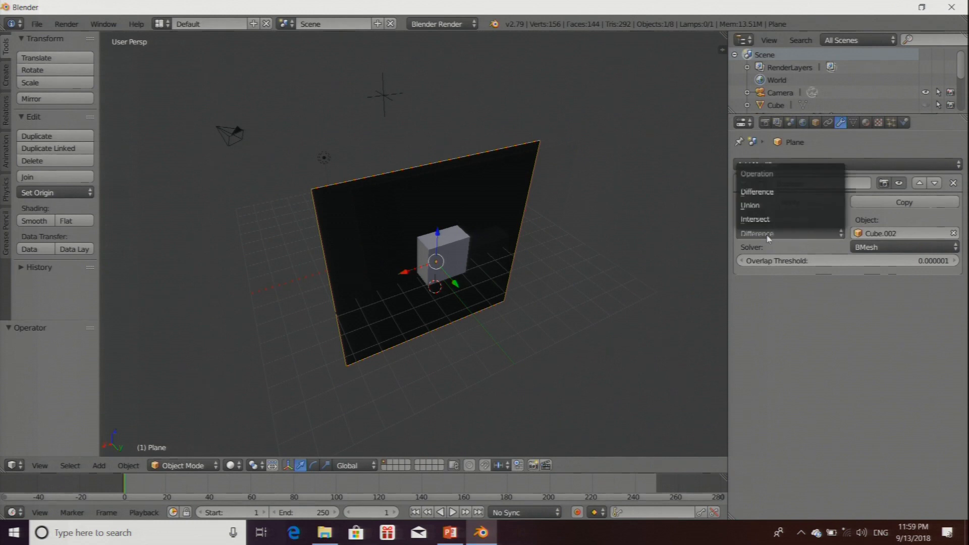
left_click(760, 196)
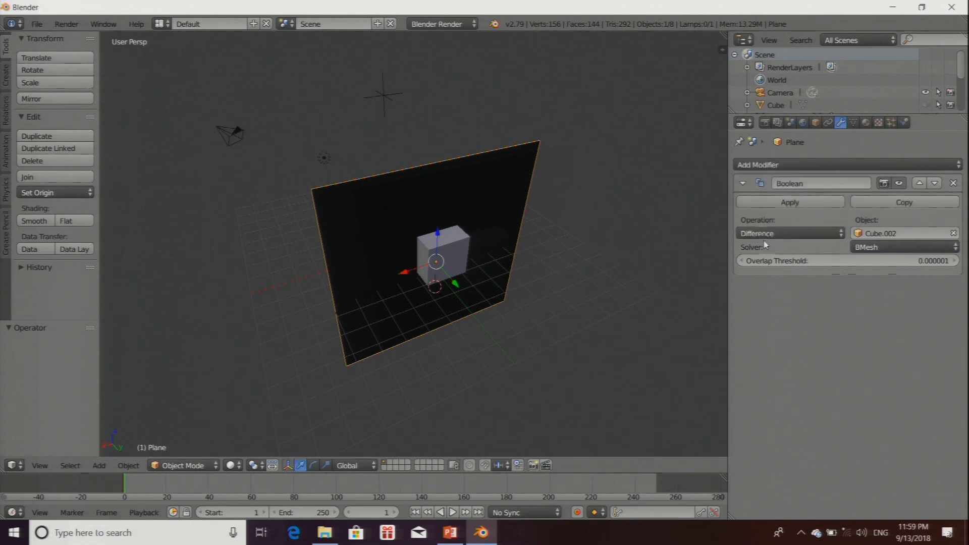
Step: Set the plane's Boolean operation to Union and apply the modifier
left_click(763, 235)
left_click(765, 205)
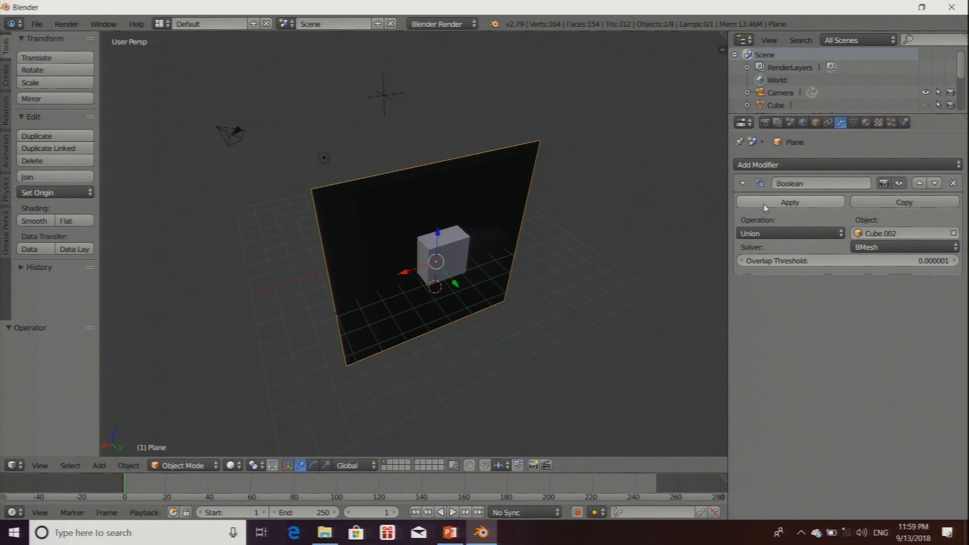
left_click(768, 204)
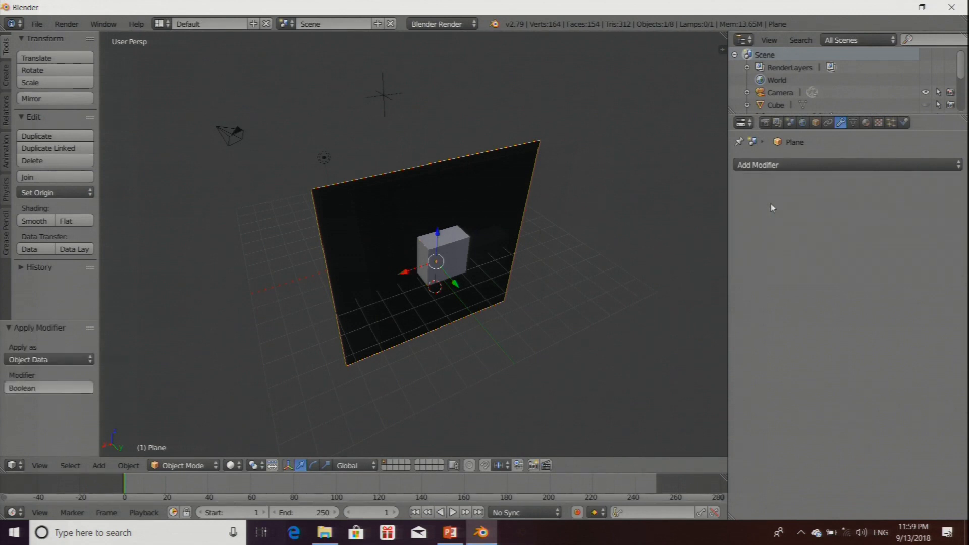
Step: Move the united plane along the Y axis away from the small cube and delete that cube
middle_click_drag(498, 285, 522, 272)
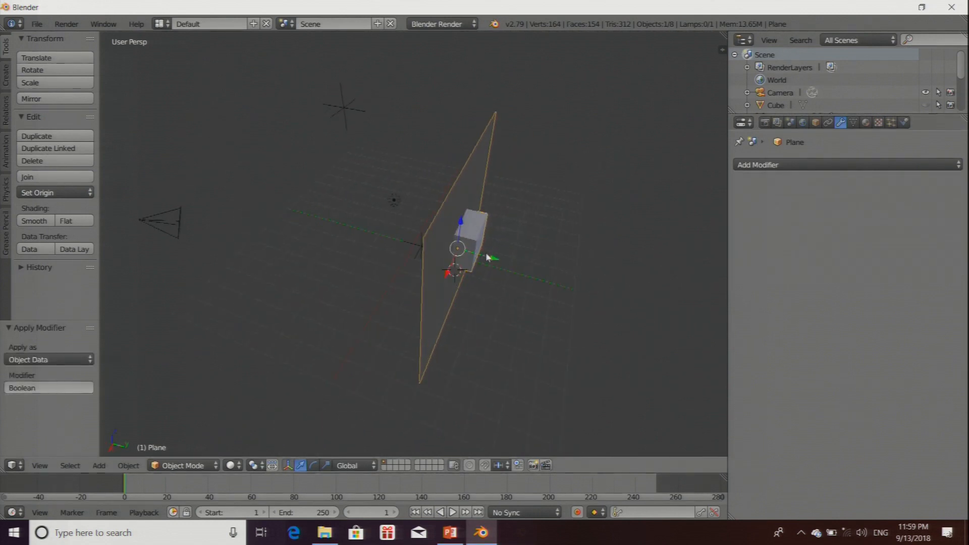
key("g")
key("y")
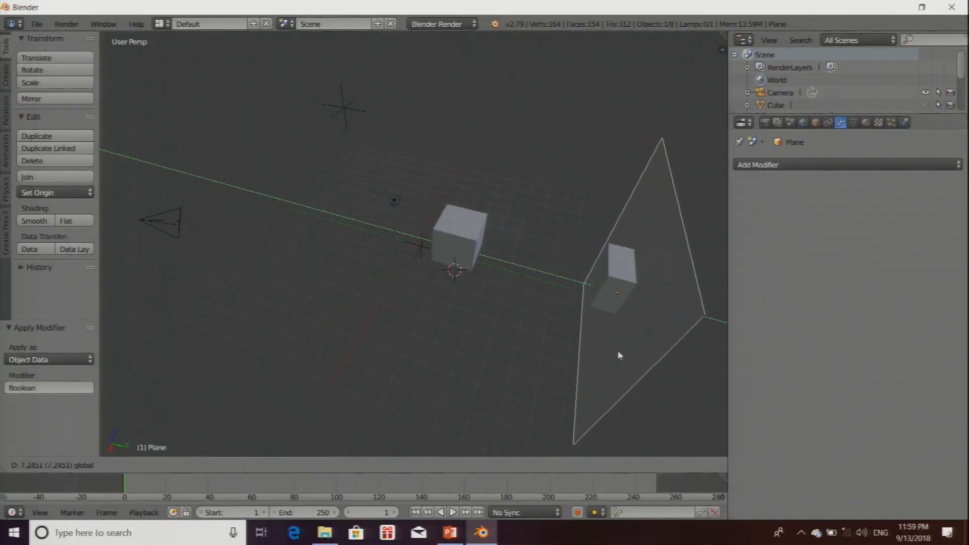
left_click(320, 269)
right_click(464, 246)
key("x")
left_click(460, 232)
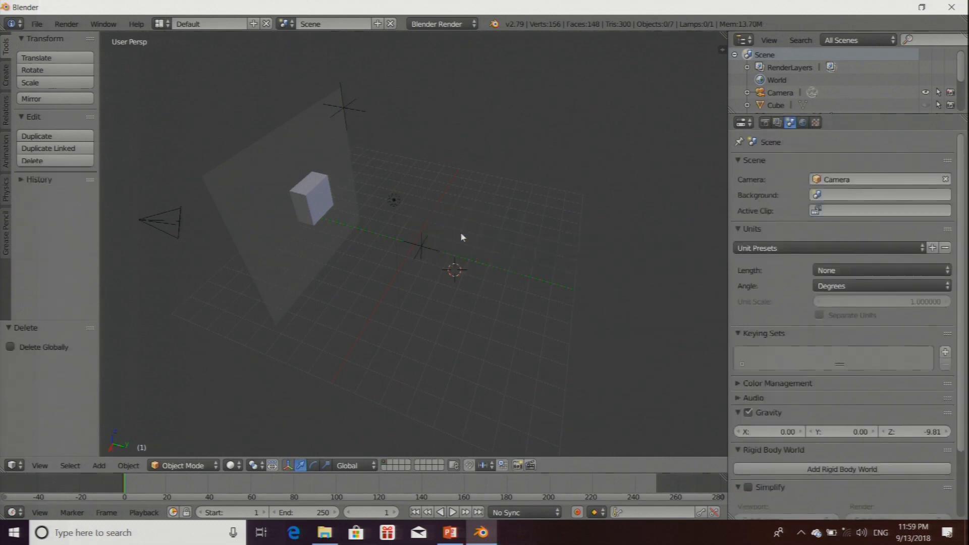
Step: Undo back to the plane's unapplied Boolean modifier and set its operation to Intersect
key("ctrl+z")
key("ctrl+z")
key("ctrl+z")
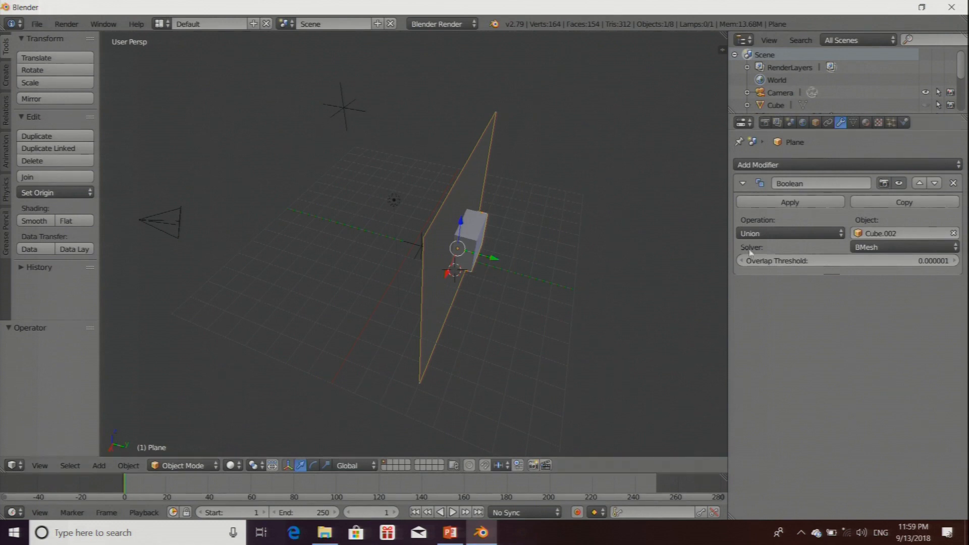
left_click(769, 234)
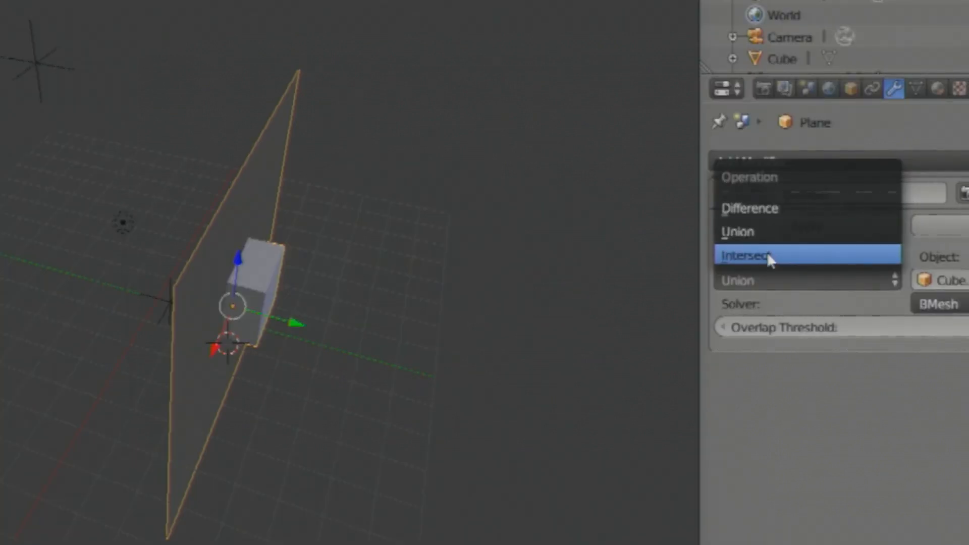
left_click(769, 256)
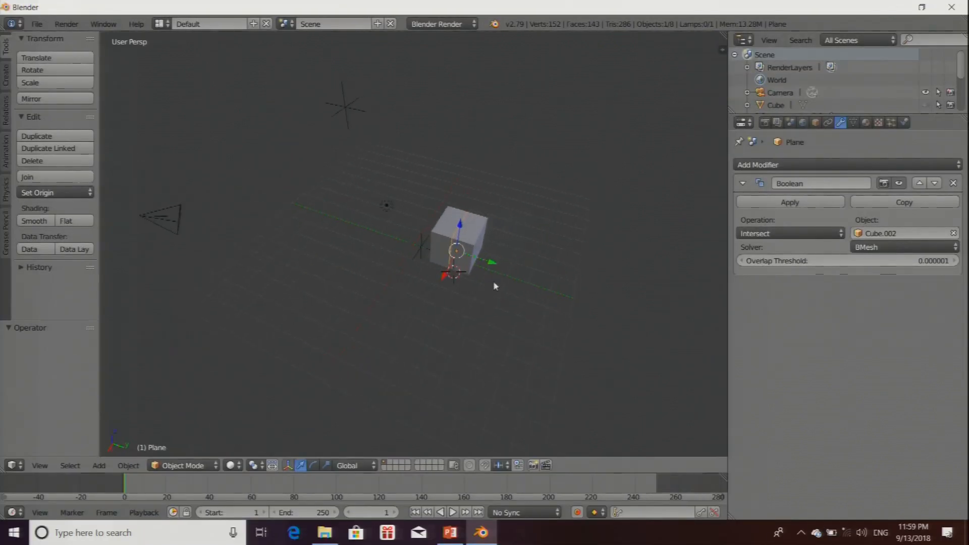
Step: Apply the plane's Intersect Boolean and move the remaining piece about -3.99 units along the Y axis
left_click_drag(492, 262, 432, 240)
left_click(790, 202)
scroll(493, 259, "up", 2)
left_click_drag(500, 266, 414, 218)
Step: Delete the small cube that served as the Intersect target
right_click(488, 232)
key("x")
left_click(462, 241)
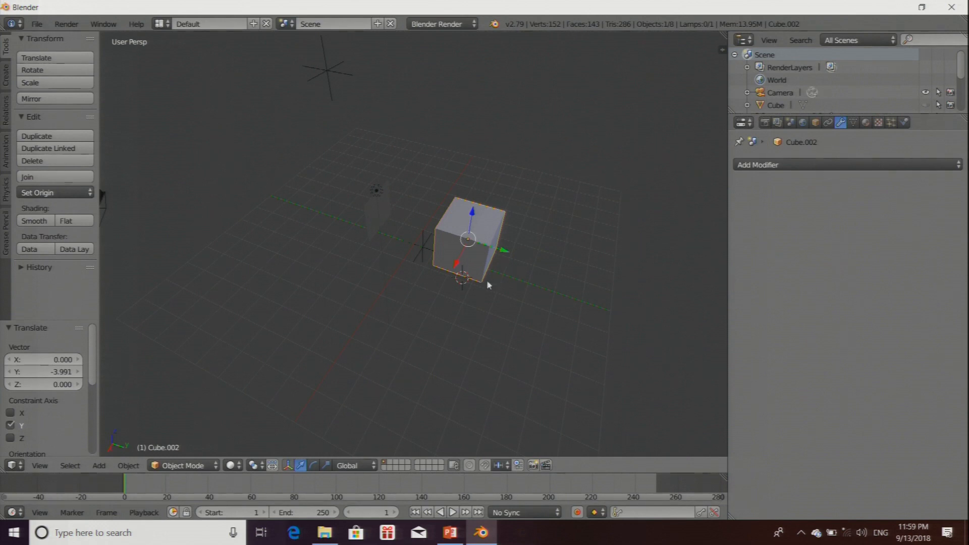
Step: Examine the plane's Intersect result inside the small cube from different angles
right_click(487, 279)
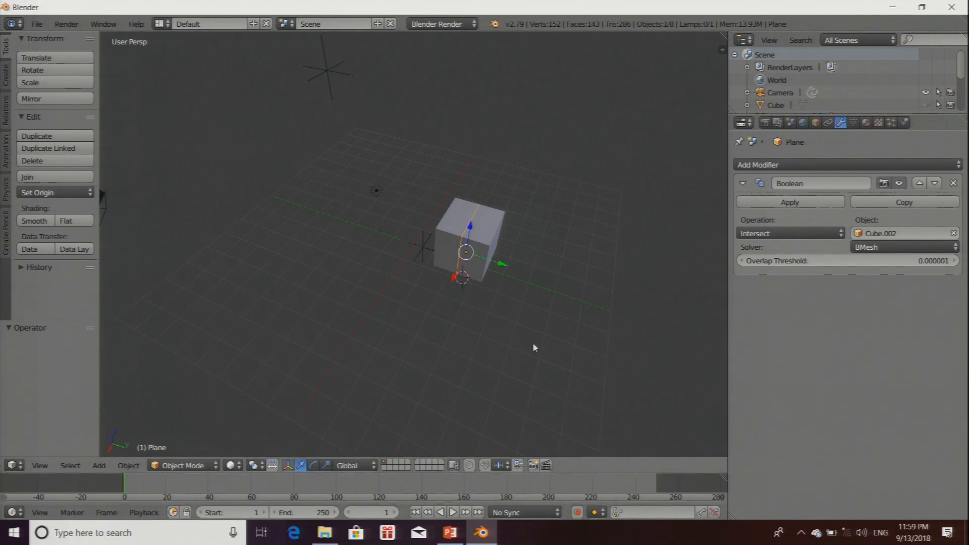
scroll(525, 366, "up", 3)
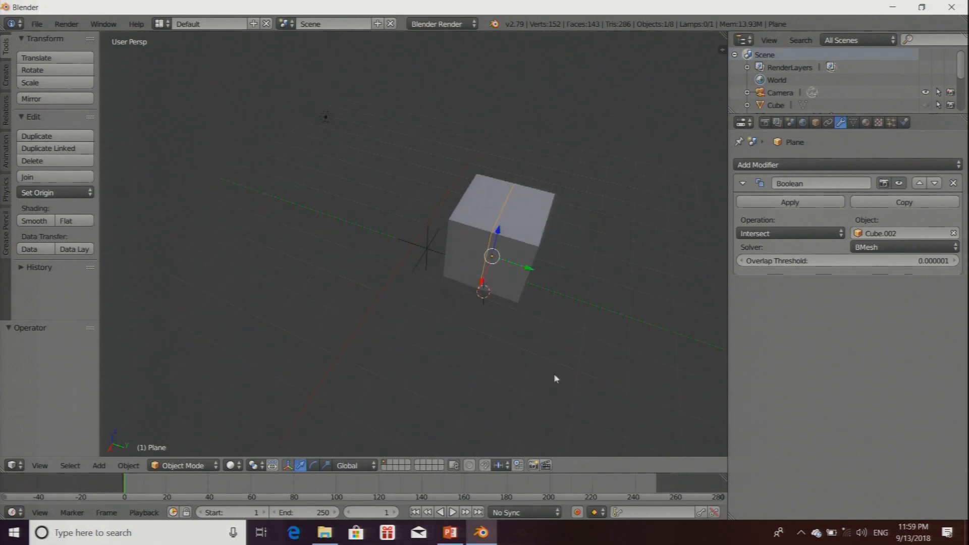
scroll(492, 367, "down", 5)
middle_click_drag(492, 365, 539, 371)
scroll(544, 351, "up", 3)
scroll(533, 355, "up", 1)
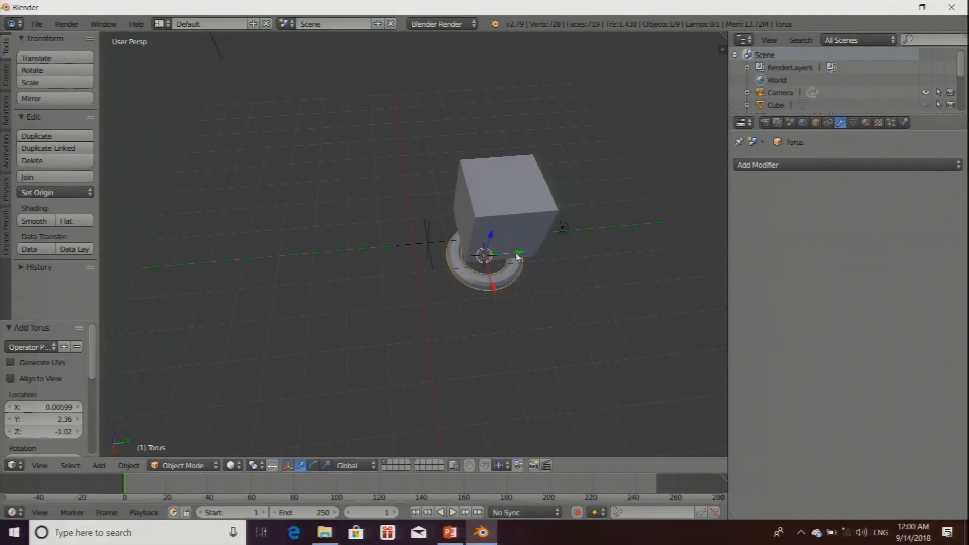
Step: Move the torus about -4.69 units along the Y axis and scale it up to about 2 times its size
left_click_drag(518, 257, 374, 260)
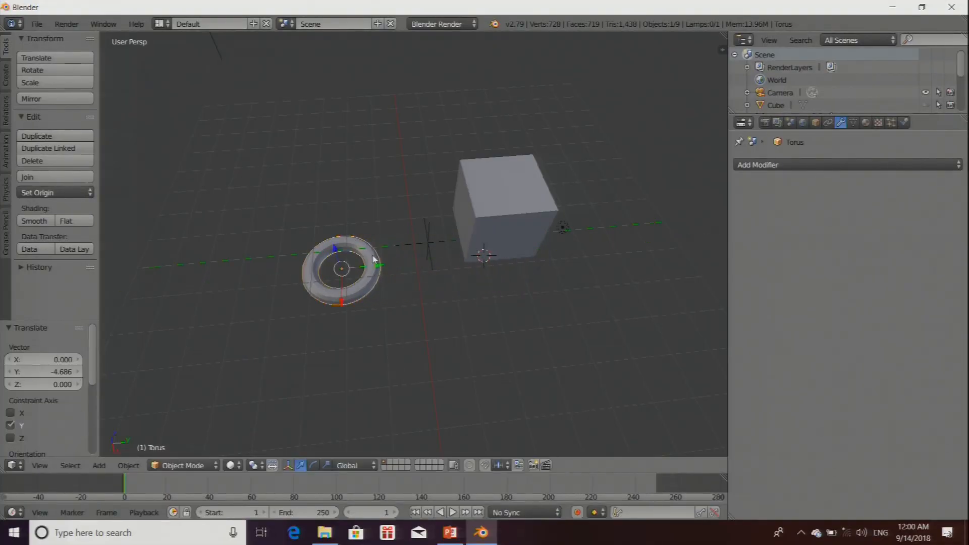
key("s")
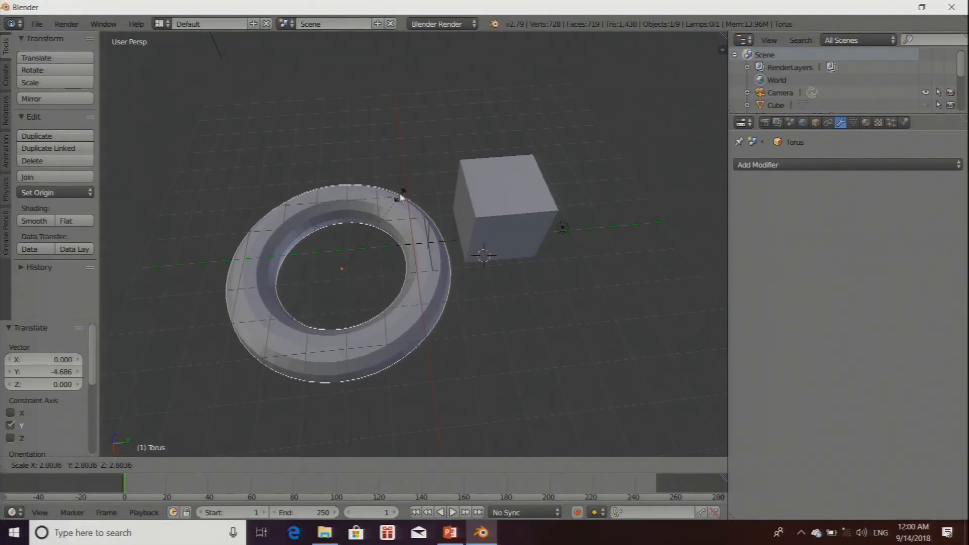
left_click(399, 195)
Step: Add a Wave modifier to the torus
middle_click_drag(437, 331, 415, 331)
left_click(781, 165)
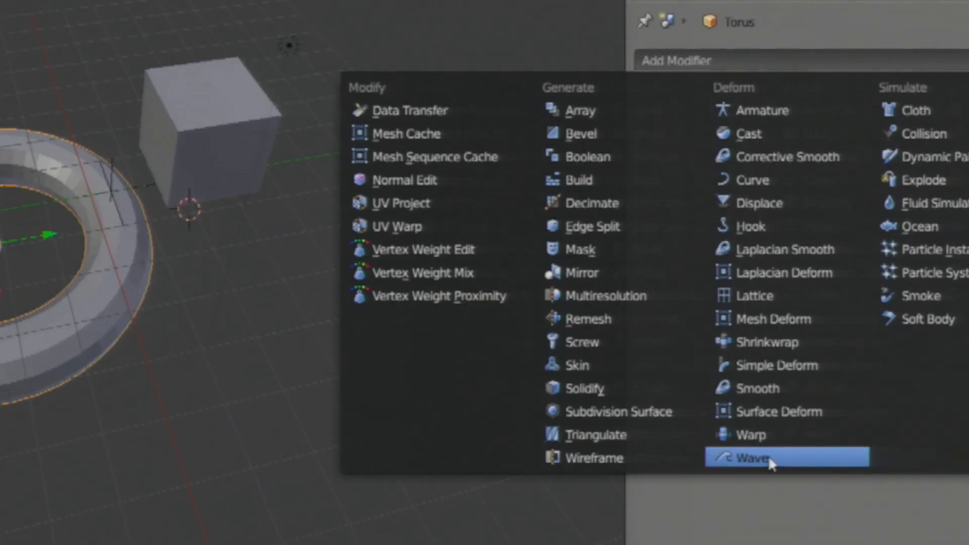
left_click(767, 458)
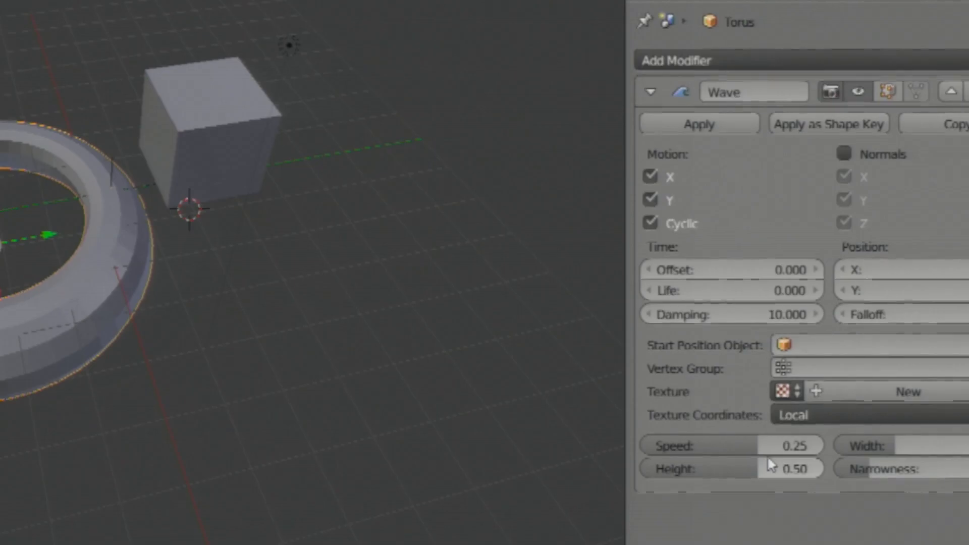
Step: Preview the torus's wave motion by playing the animation and scrubbing the timeline from the start to frame 65
middle_click_drag(448, 337, 424, 323)
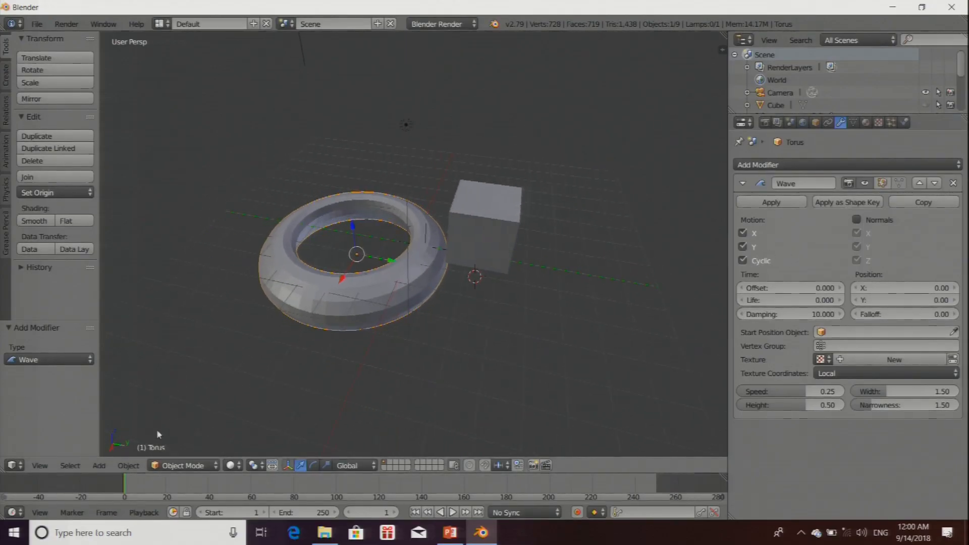
key("alt+a")
left_click_drag(158, 493, 127, 481)
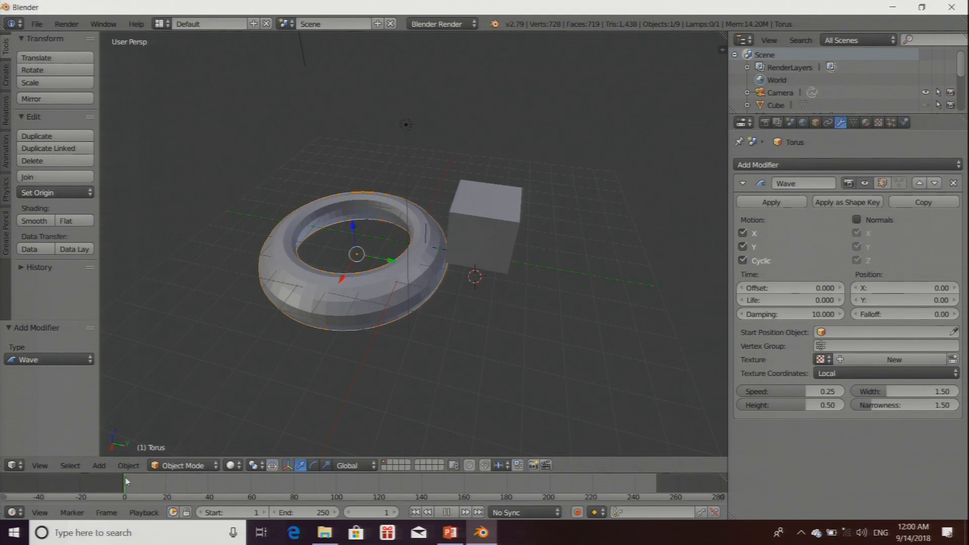
left_click_drag(128, 477, 264, 485)
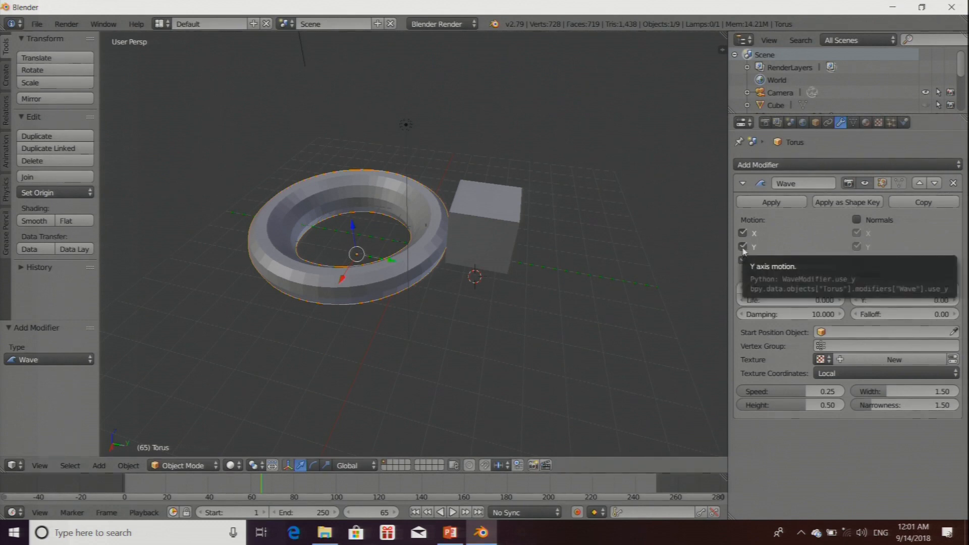
Step: Disable the Wave modifier's Y-axis motion, preview it on the timeline, and set the wave height to 0.46
left_click(743, 247)
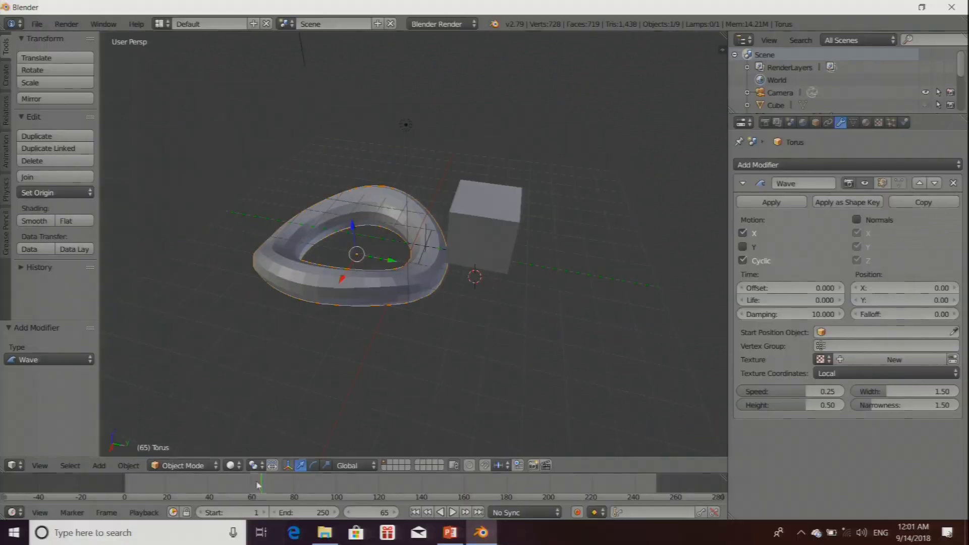
mouse_move(263, 488)
left_mouse_down()
mouse_move(138, 500)
mouse_move(233, 506)
mouse_move(262, 479)
mouse_move(308, 479)
mouse_move(321, 482)
mouse_move(329, 506)
mouse_move(340, 505)
mouse_move(207, 504)
mouse_move(298, 499)
mouse_move(209, 503)
mouse_move(270, 501)
mouse_move(260, 501)
left_mouse_up()
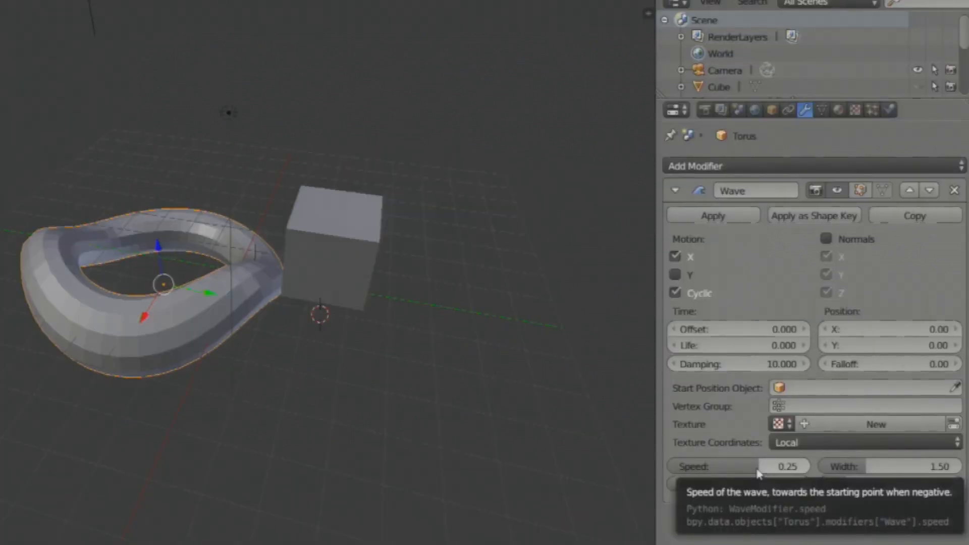
mouse_move(757, 484)
left_mouse_down()
mouse_move(768, 484)
mouse_move(745, 485)
mouse_move(757, 485)
left_mouse_up()
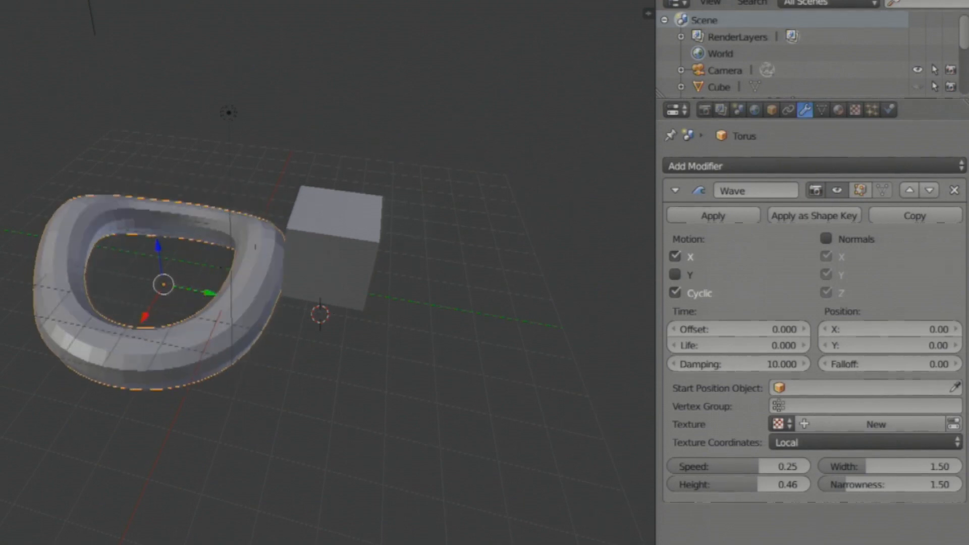
Step: Delete the small cube, the torus and the upright plane from the scene
right_click(318, 237)
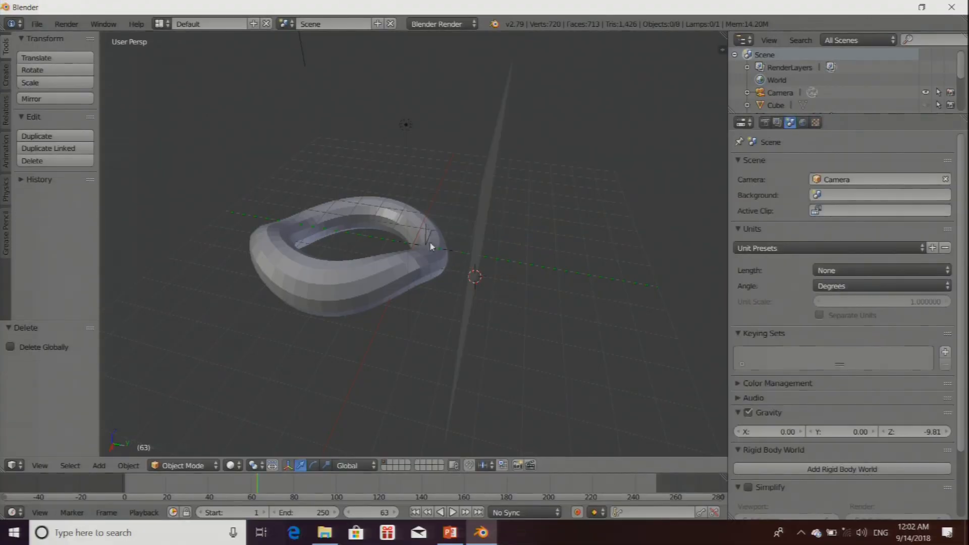
right_click(430, 249)
key("x")
left_click(429, 250)
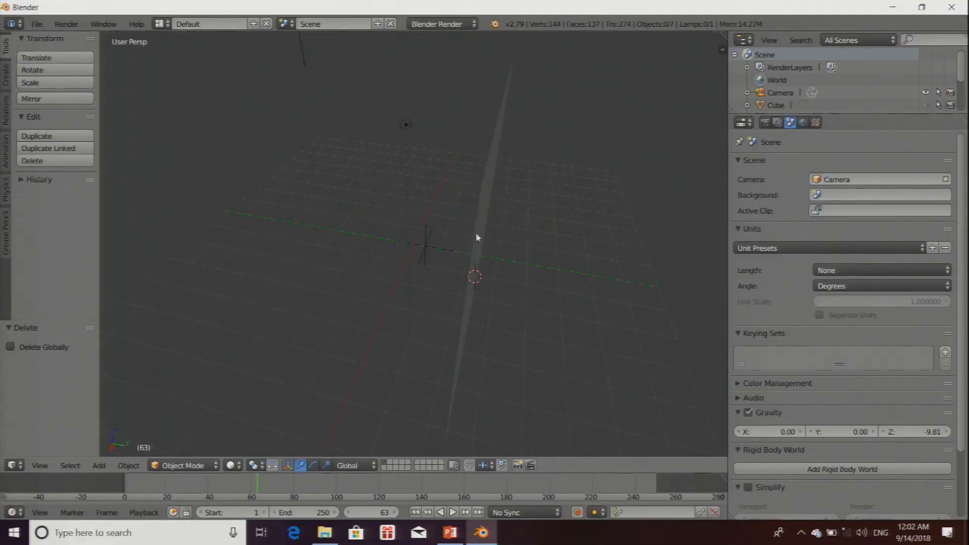
right_click(482, 232)
key("x")
left_click(483, 233)
Step: Delete the two empties from the scene
middle_click_drag(497, 294, 442, 252)
right_click(427, 242)
key("x")
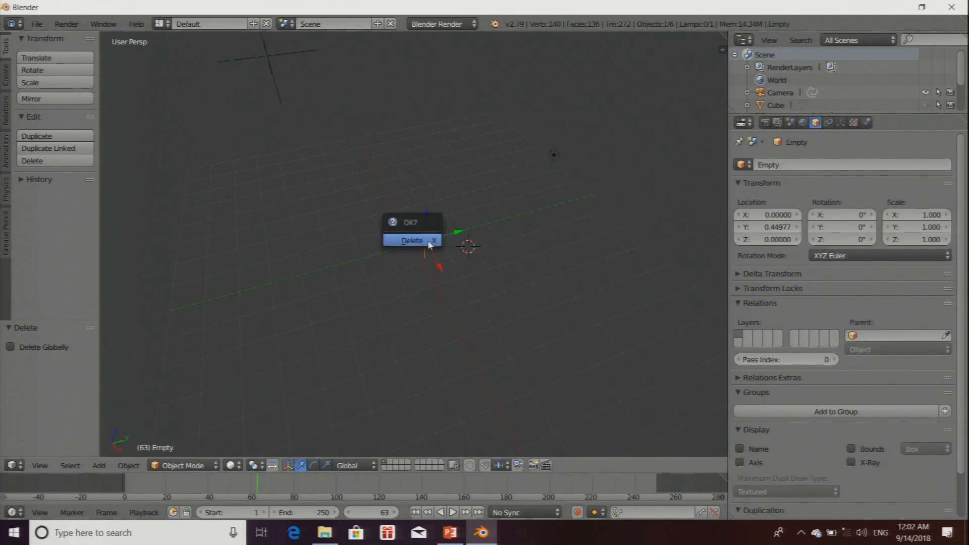
left_click(402, 242)
right_click(266, 59)
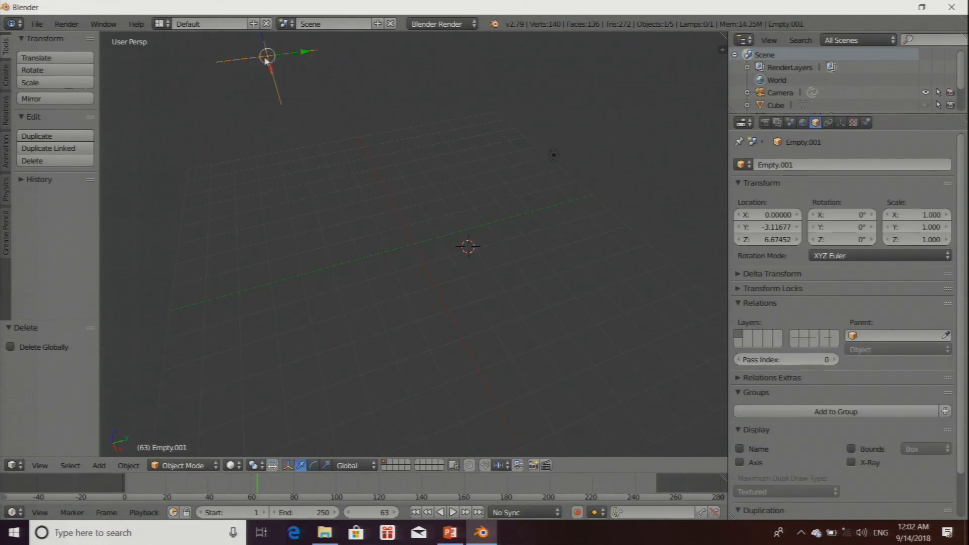
key("x")
right_click(266, 60)
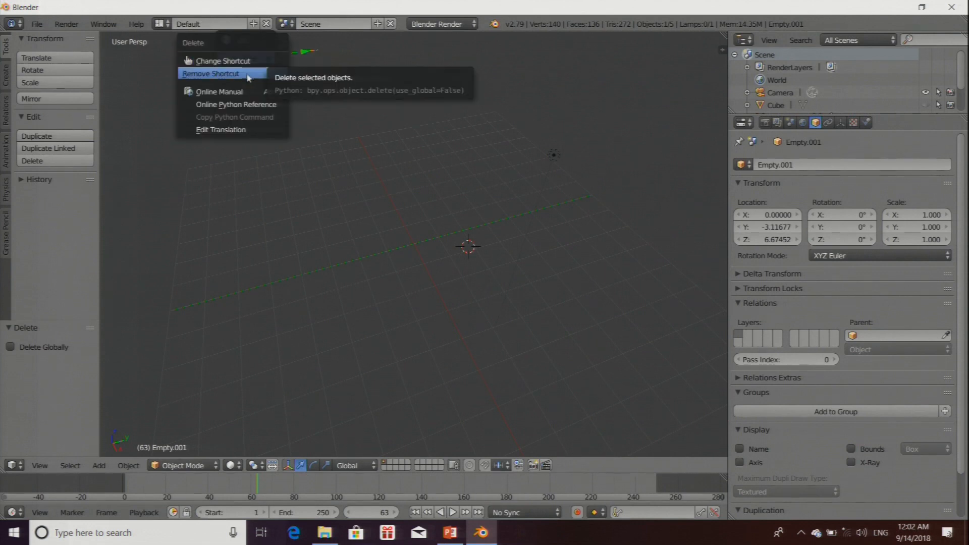
left_click(342, 172)
key("x")
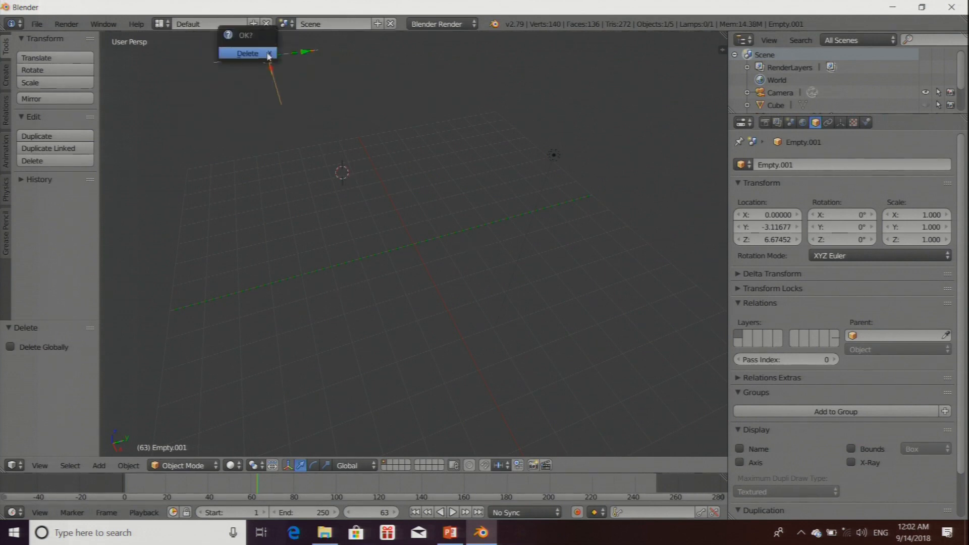
left_click(267, 57)
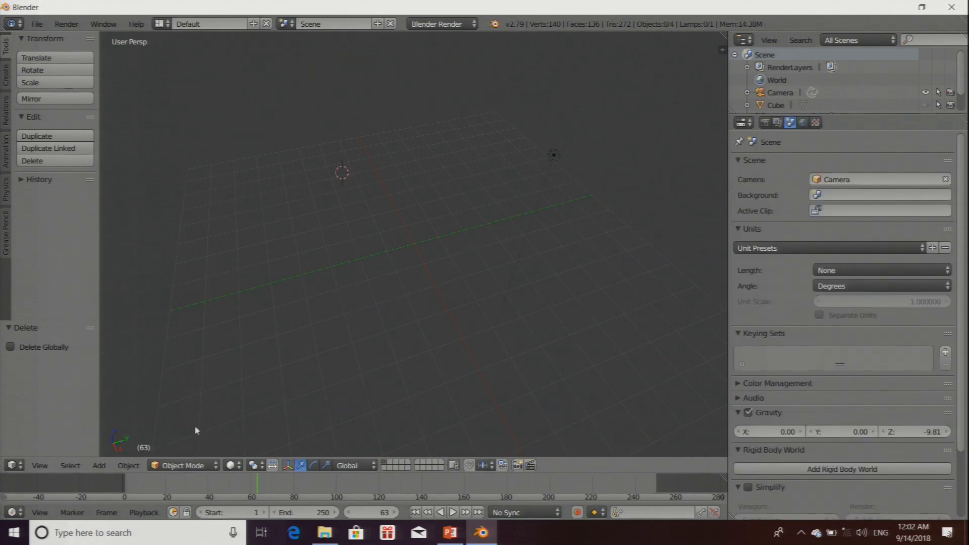
Step: Add a monkey mesh and move it about 3.95 units along the X axis
key("shift+a")
mouse_move(177, 328)
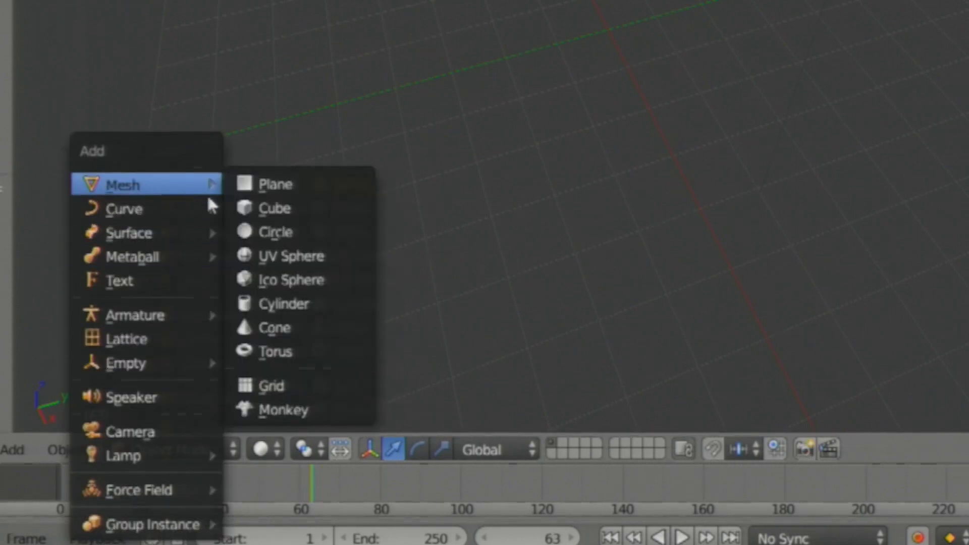
left_click(282, 410)
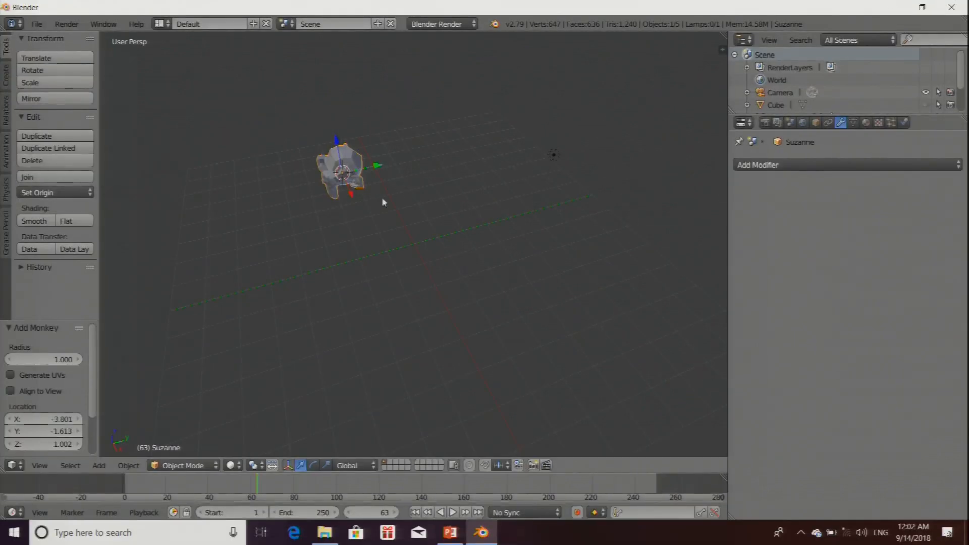
middle_click_drag(381, 196, 338, 268)
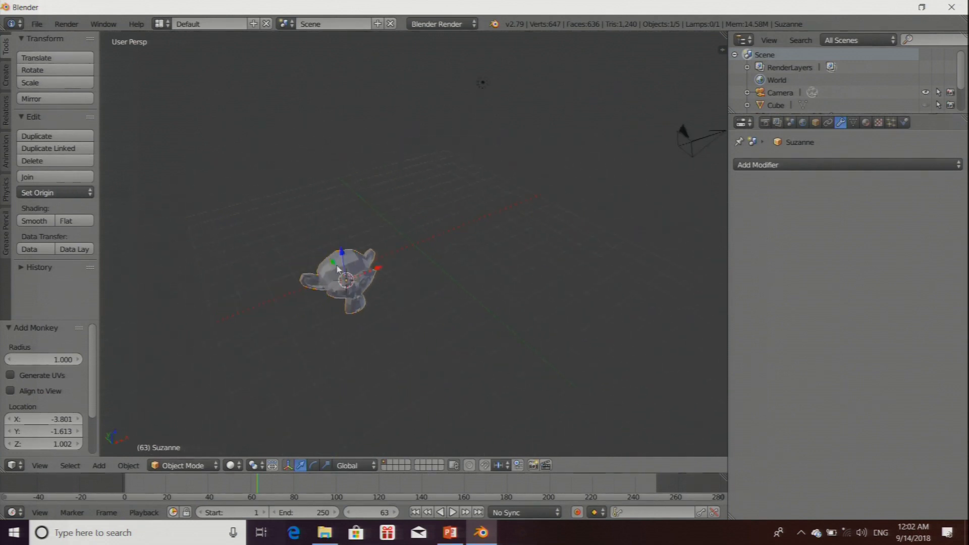
middle_click_drag(344, 319, 353, 266)
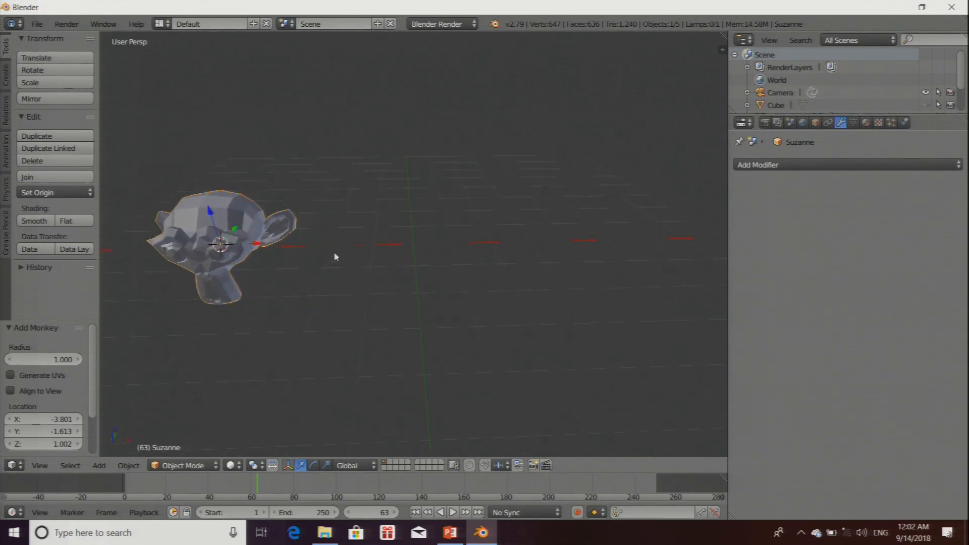
left_click_drag(251, 245, 458, 263)
middle_click_drag(457, 264, 427, 264)
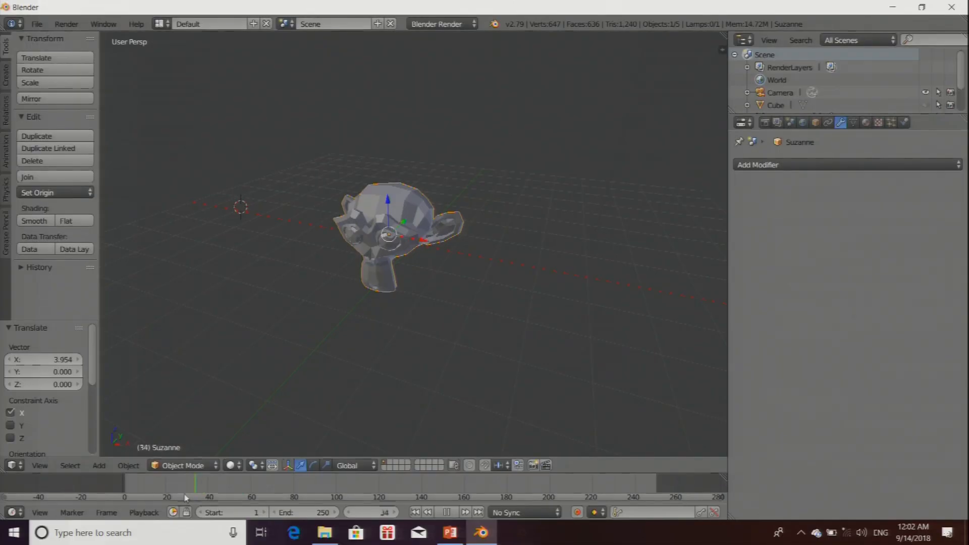
Step: Set the timeline to frame 2 and try to apply the Quick Smoke effect to the monkey
left_click(129, 499)
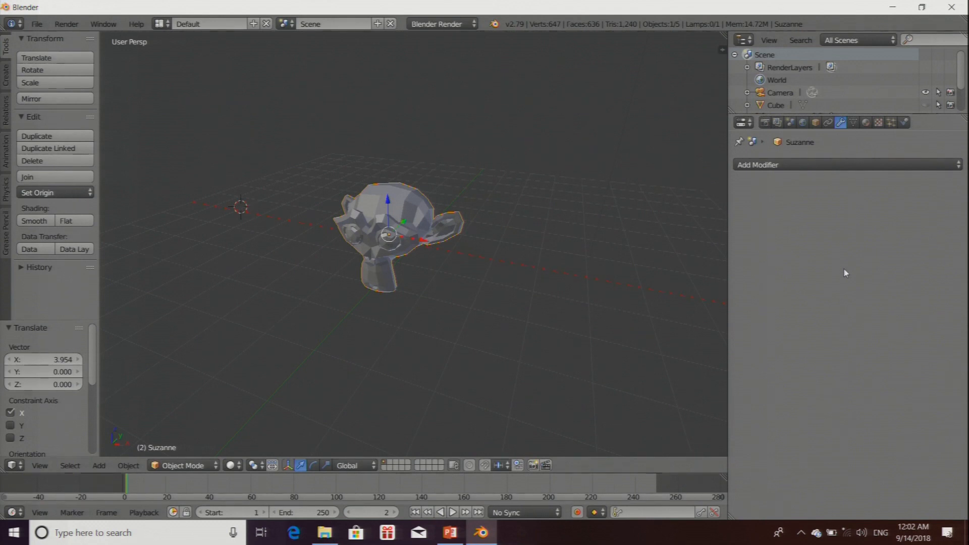
key("space")
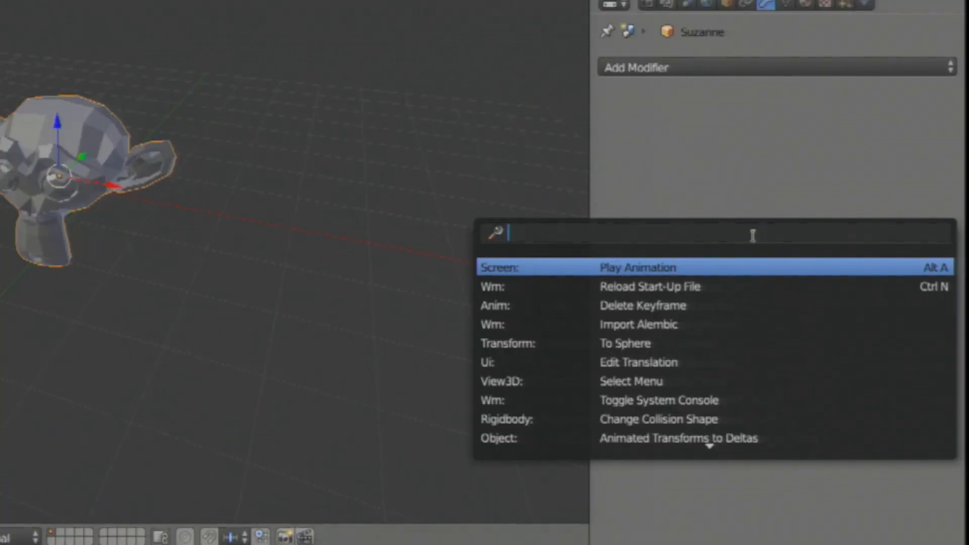
type("smoke")
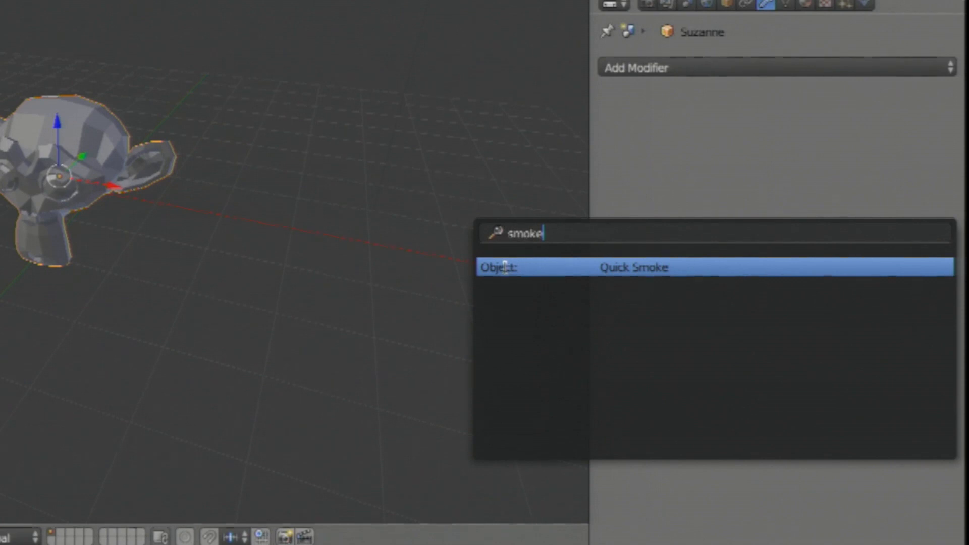
left_click(626, 268)
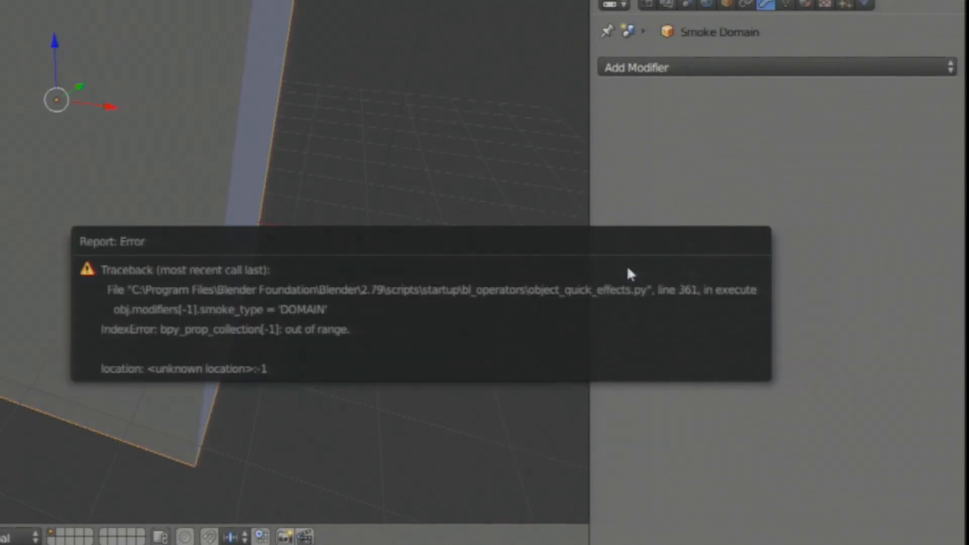
scroll(336, 175, "down", 4)
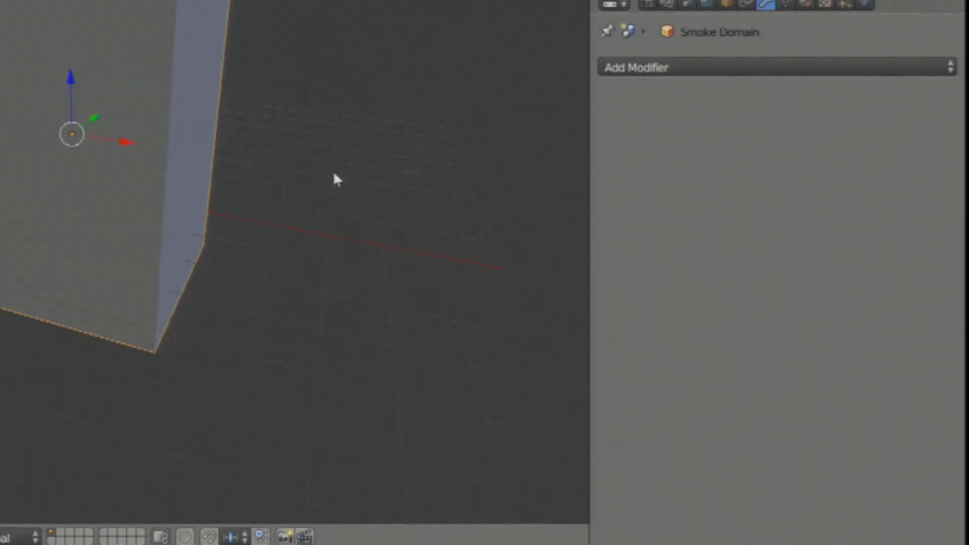
mouse_move(386, 297)
middle_mouse_down()
mouse_move(471, 262)
mouse_move(360, 272)
mouse_move(487, 274)
mouse_move(405, 283)
mouse_move(413, 287)
mouse_move(387, 316)
middle_mouse_up()
scroll(402, 268, "up", 3)
scroll(381, 305, "up", 5)
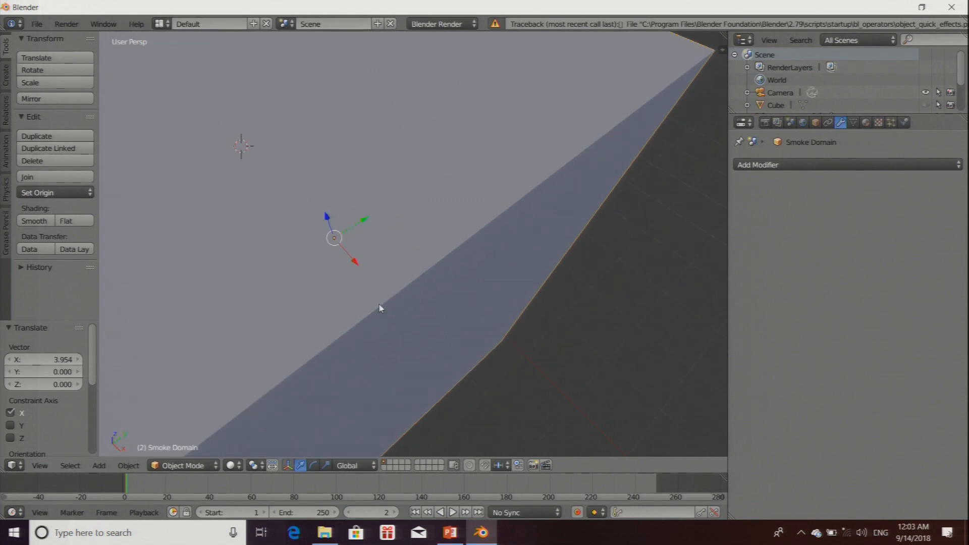
scroll(387, 206, "down", 8)
middle_click_drag(386, 206, 445, 227)
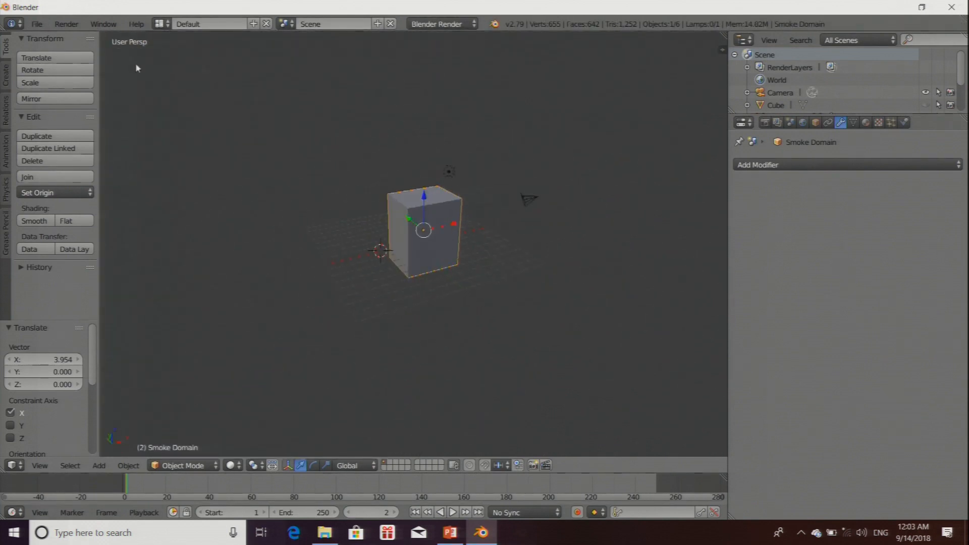
Step: Start a new file and delete the default cube
left_click(36, 24)
left_click(37, 24)
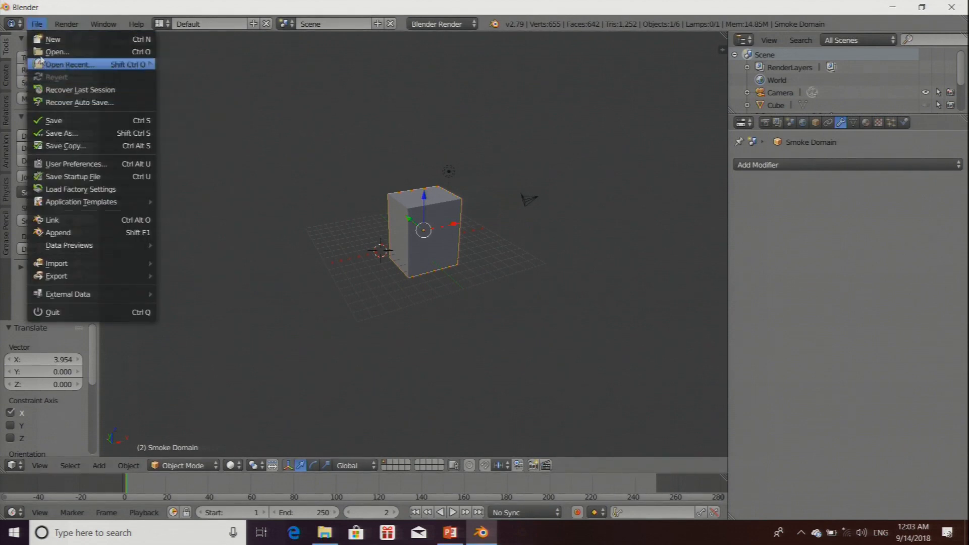
left_click(50, 39)
left_click(50, 45)
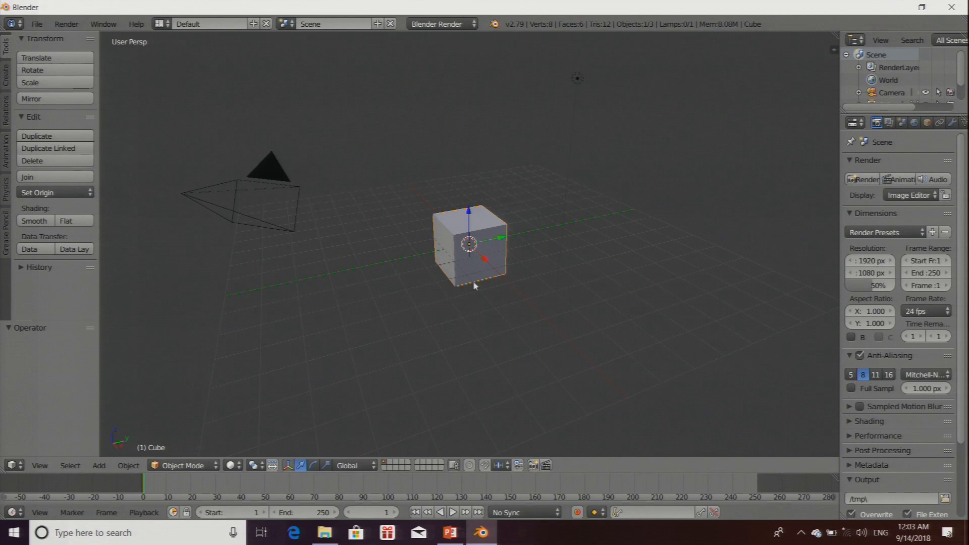
key("x")
left_click(446, 239)
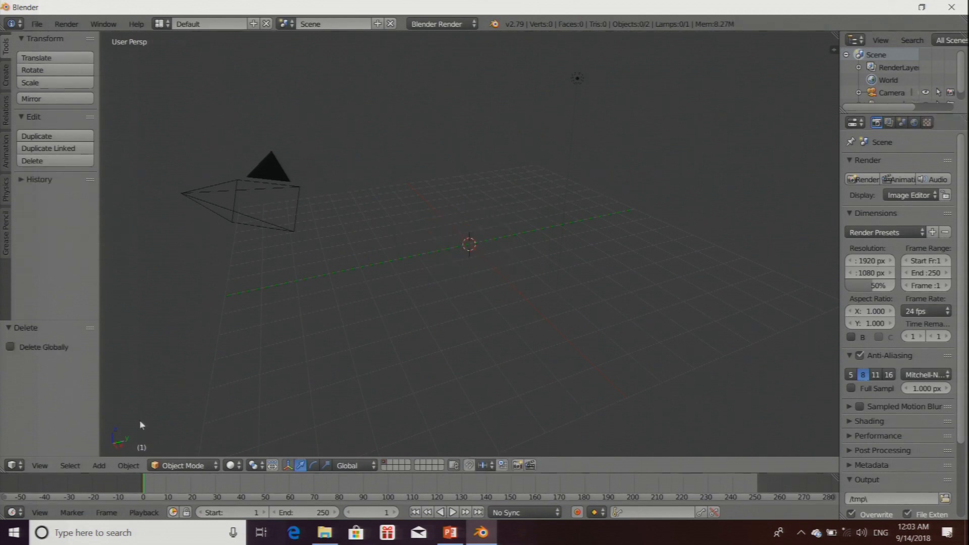
Step: Add a monkey mesh at the scene's origin and scale it uniformly to about 2.33 times its size
left_click(99, 465)
left_click(128, 466)
left_click(99, 465)
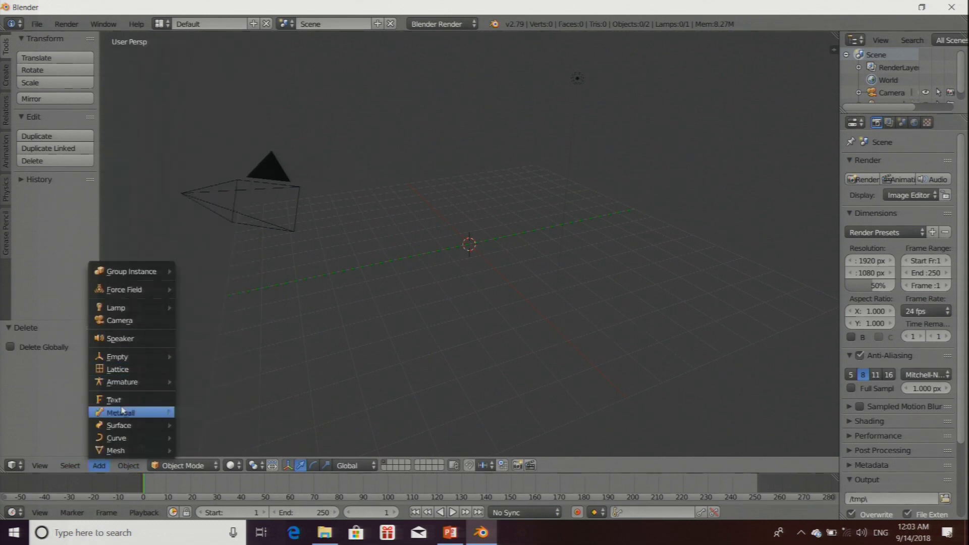
mouse_move(124, 452)
left_click(205, 449)
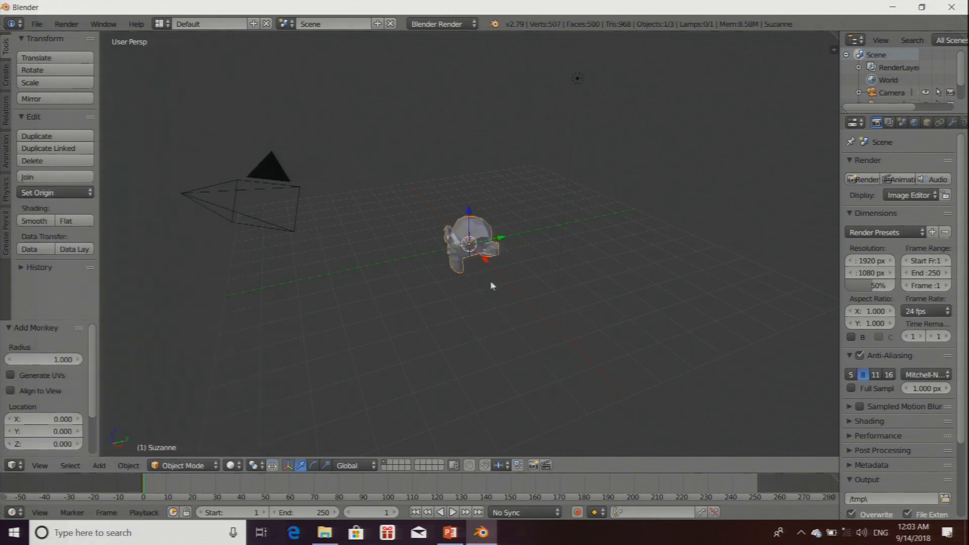
key("s")
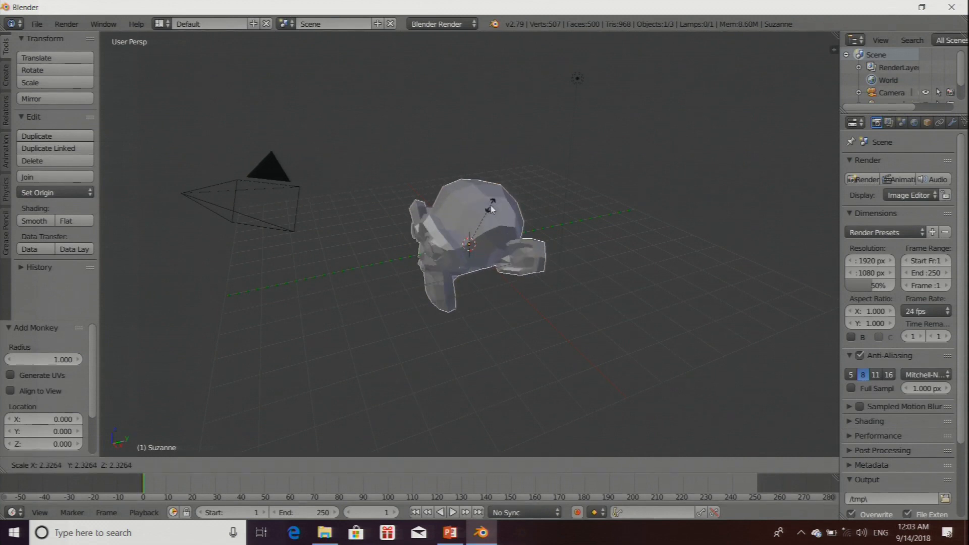
left_click(492, 210)
Step: Apply the Quick Smoke effect to the monkey and set its smoke style to Smoke + Fire
key("space")
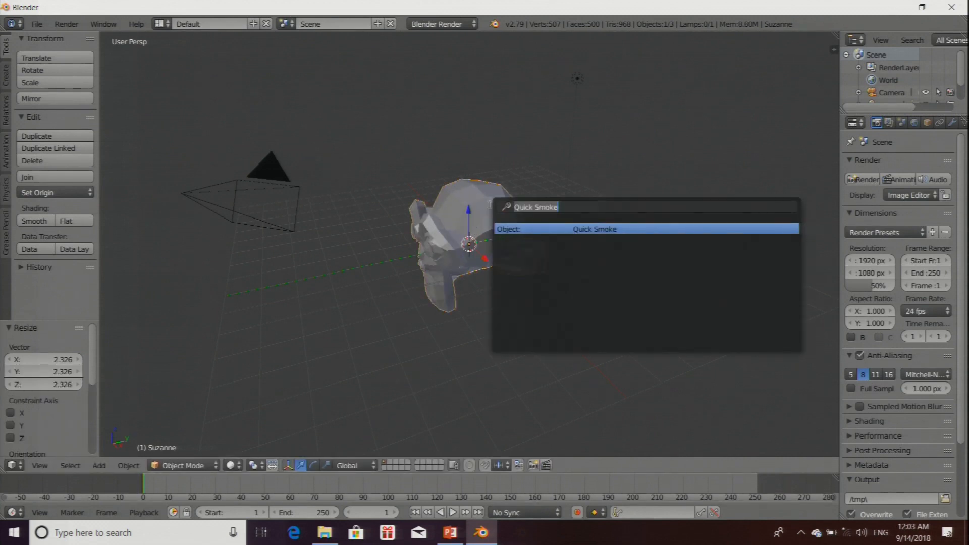
left_click(543, 229)
middle_click_drag(535, 288, 570, 284)
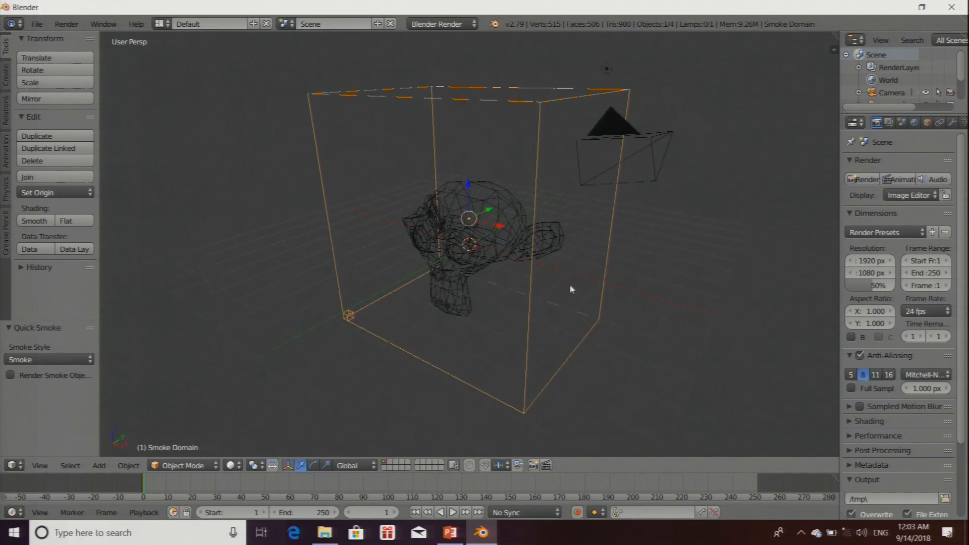
scroll(570, 285, "down", 3)
middle_click_drag(507, 297, 392, 178)
left_click(182, 465)
middle_click_drag(496, 319, 603, 294)
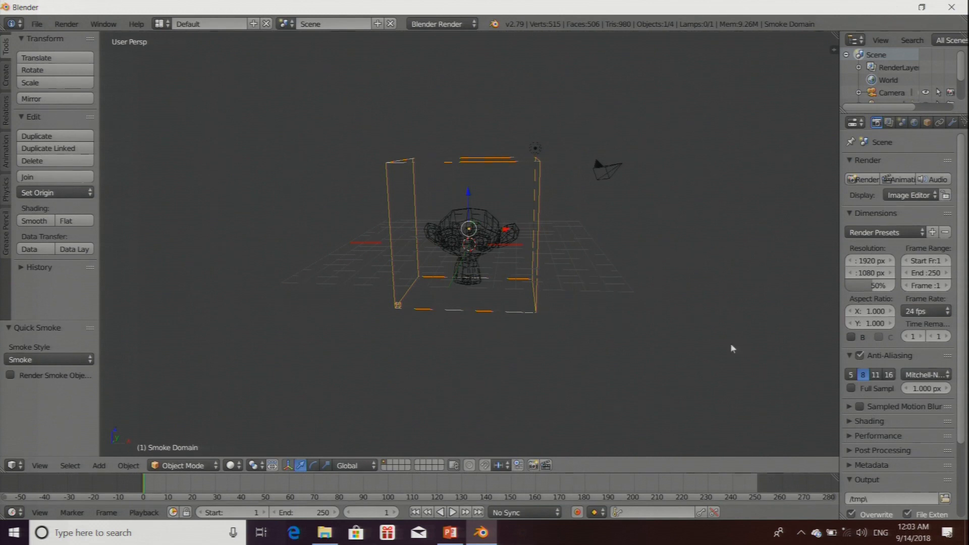
middle_click_drag(493, 373, 554, 292)
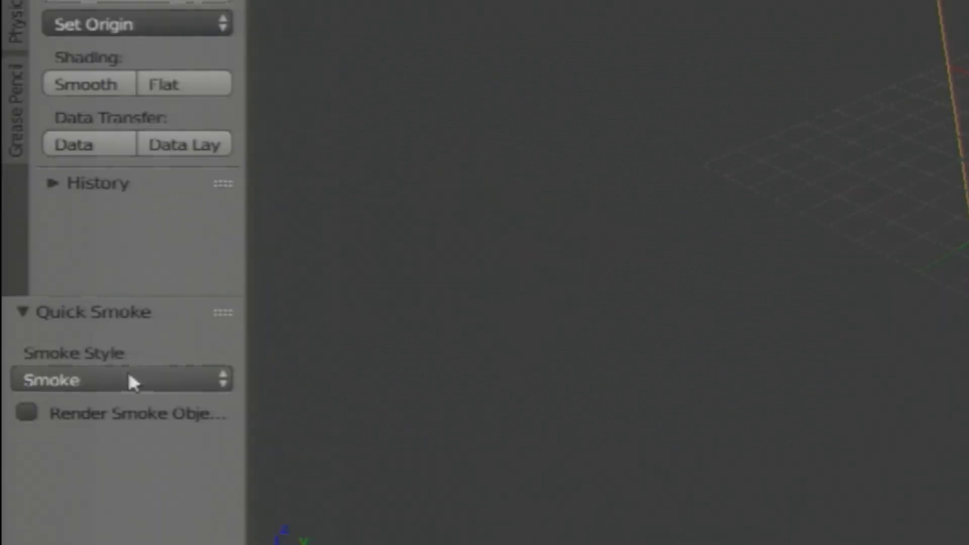
left_click(101, 389)
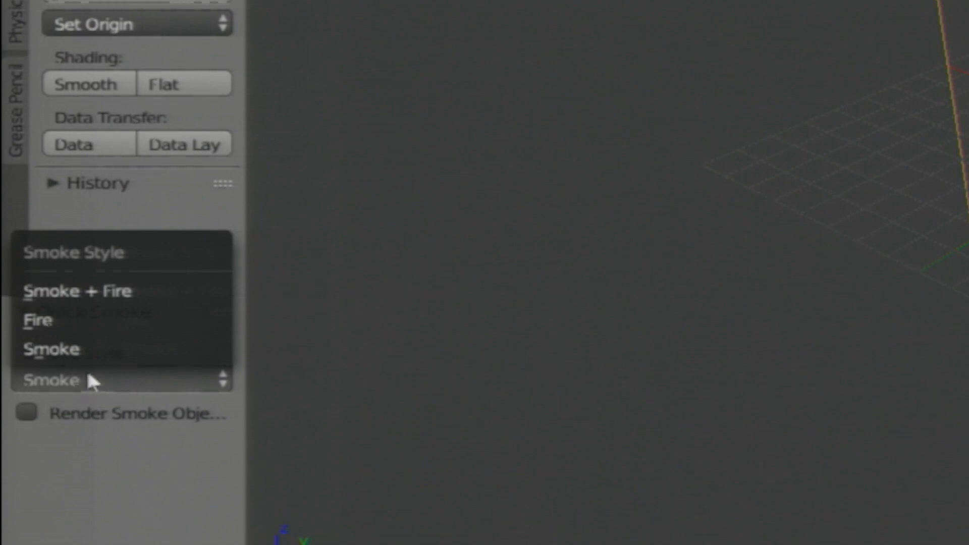
left_click(83, 299)
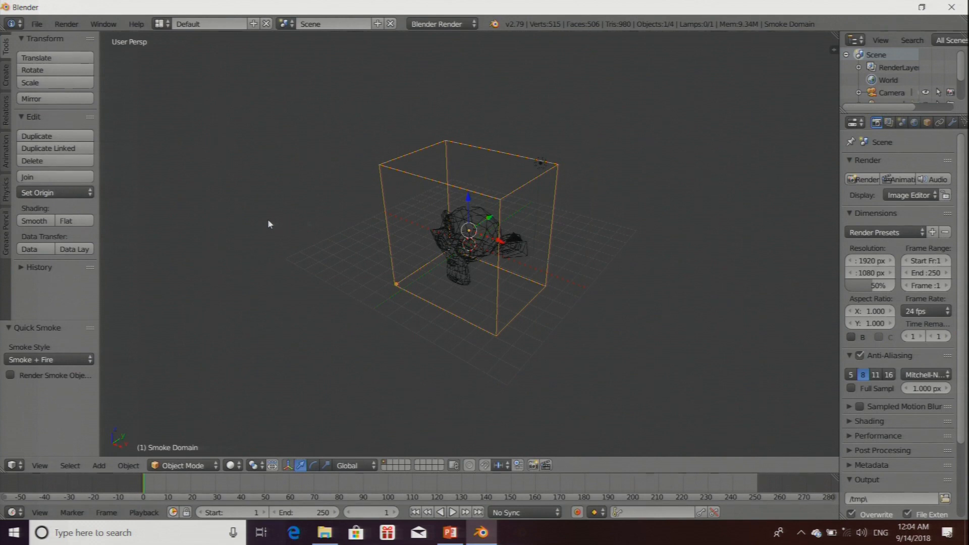
Step: Play the animation and examine the monkey's smoke and fire simulation from different sides
key("alt+a")
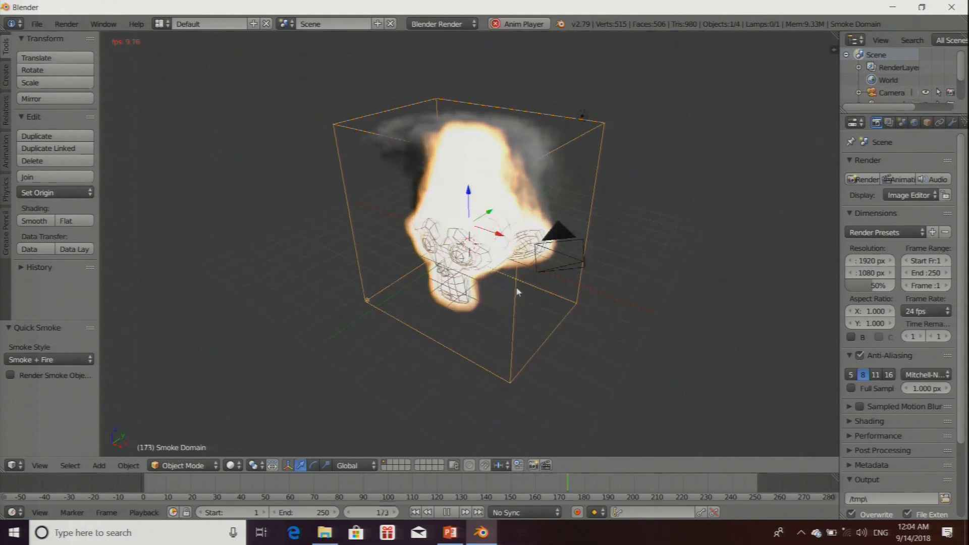
scroll(547, 283, "up", 4)
middle_click_drag(551, 287, 452, 303)
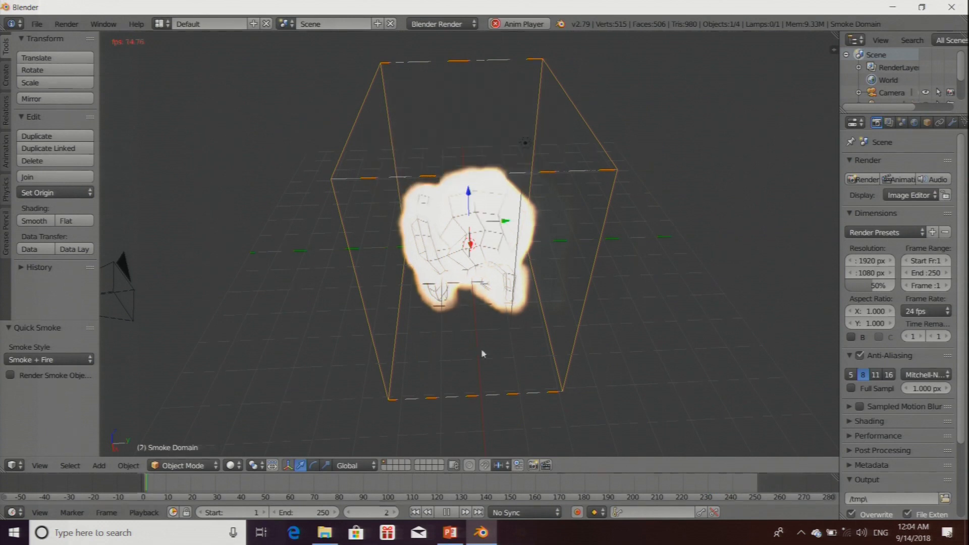
middle_click_drag(489, 330, 474, 369)
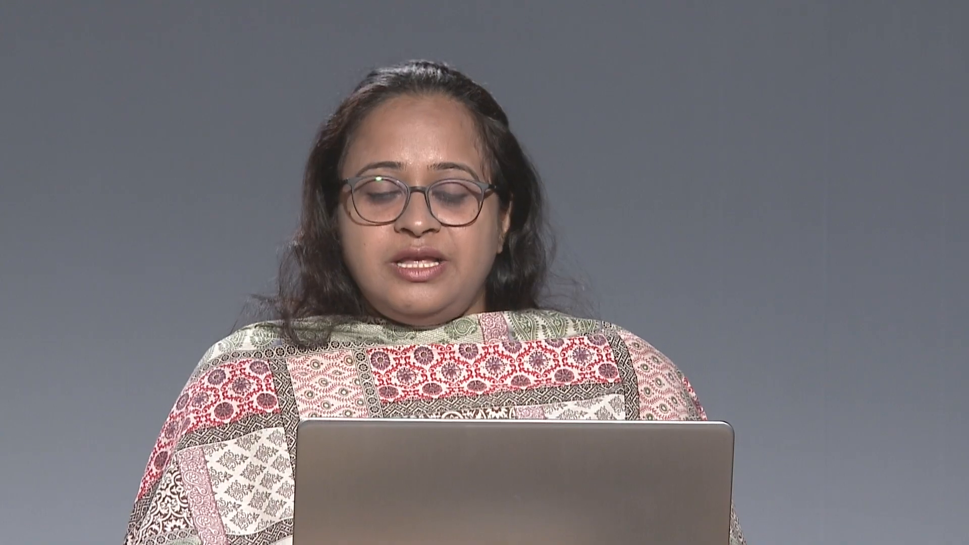